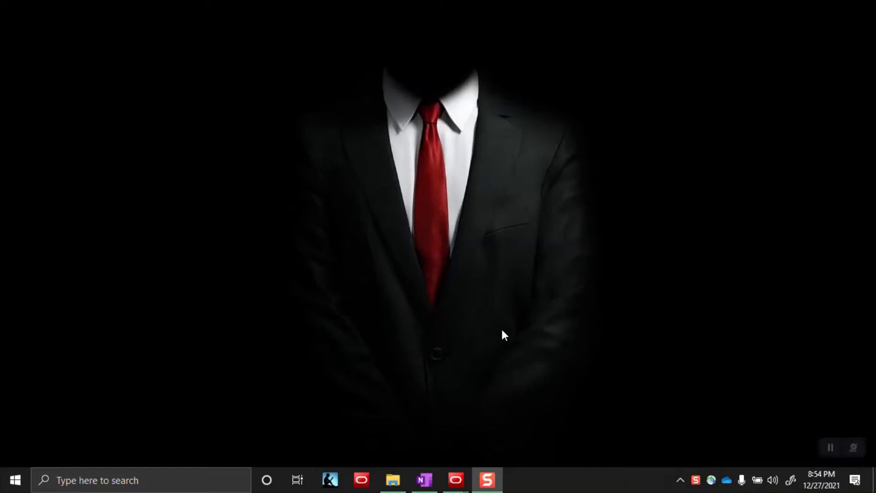
Open Microsoft Whiteboard and handwrite "Incident created" with an arrow leading to "Agent 1, Agent 2".
key(ctrl+alt+w)
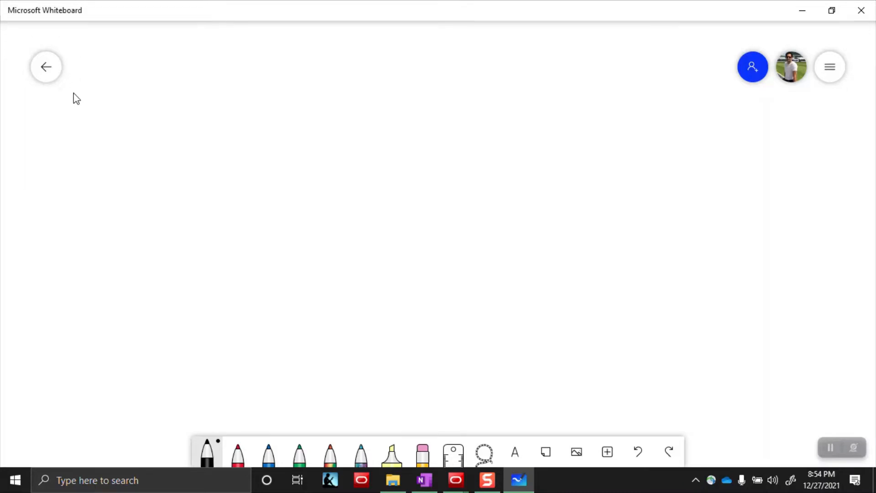
mouse_move(43, 116)
mouse_down()
mouse_move(48, 143)
mouse_move(305, 145)
mouse_move(312, 129)
mouse_move(528, 150)
mouse_move(632, 139)
mouse_move(668, 156)
mouse_up()
click(537, 142)
mouse_move(685, 144)
mouse_down()
mouse_move(714, 156)
mouse_move(774, 143)
mouse_move(812, 156)
mouse_up()
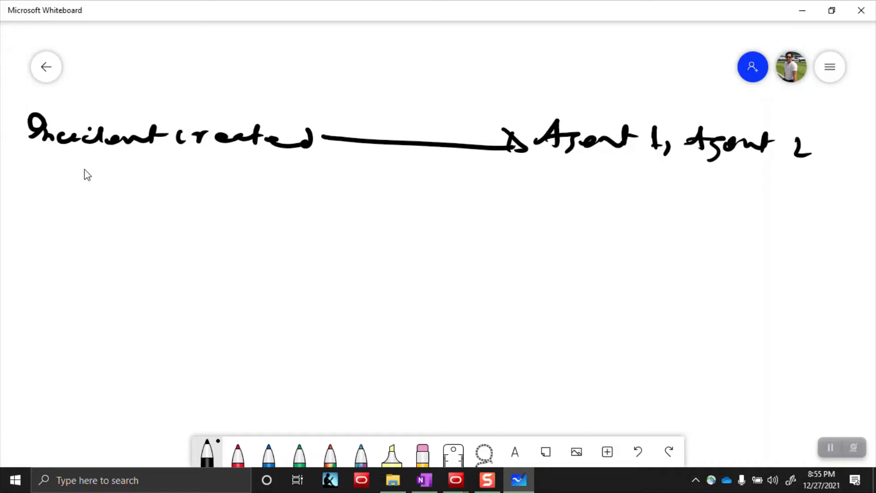
Handwrite "Desktop is not working" with an arrow to "Agent 2" and "(Skill Desktop)" below the first line, and put a tick above Agent 1.
mouse_move(91, 165)
mouse_down()
mouse_move(144, 180)
mouse_move(221, 174)
mouse_move(261, 186)
mouse_move(550, 204)
mouse_move(582, 195)
mouse_move(631, 220)
mouse_up()
drag(633, 178, 633, 219)
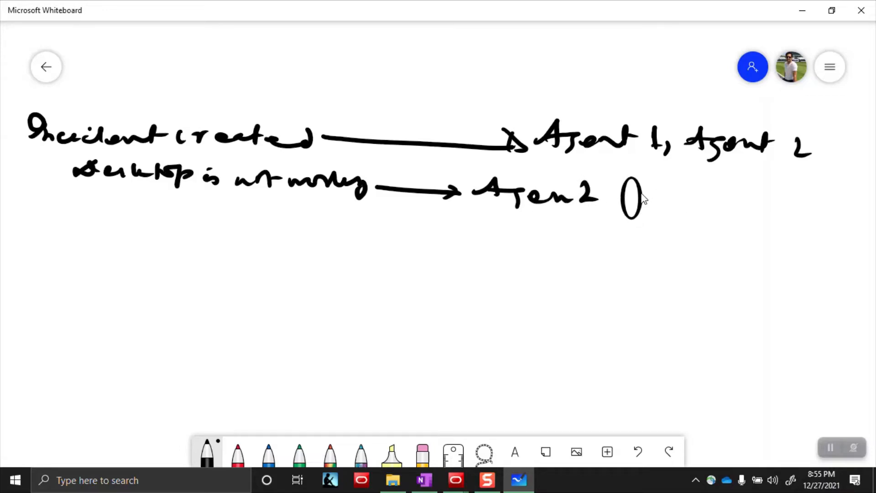
mouse_move(607, 187)
mouse_down()
mouse_move(650, 195)
mouse_move(673, 214)
mouse_up()
mouse_move(690, 186)
mouse_down()
mouse_move(678, 211)
mouse_move(731, 205)
mouse_move(792, 215)
mouse_move(826, 194)
mouse_move(845, 211)
mouse_move(870, 192)
mouse_move(861, 212)
mouse_move(836, 217)
mouse_up()
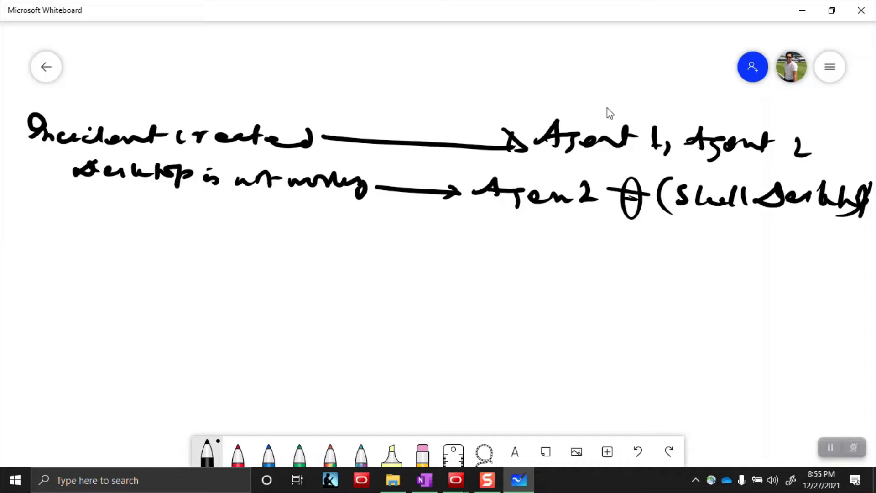
drag(573, 105, 653, 74)
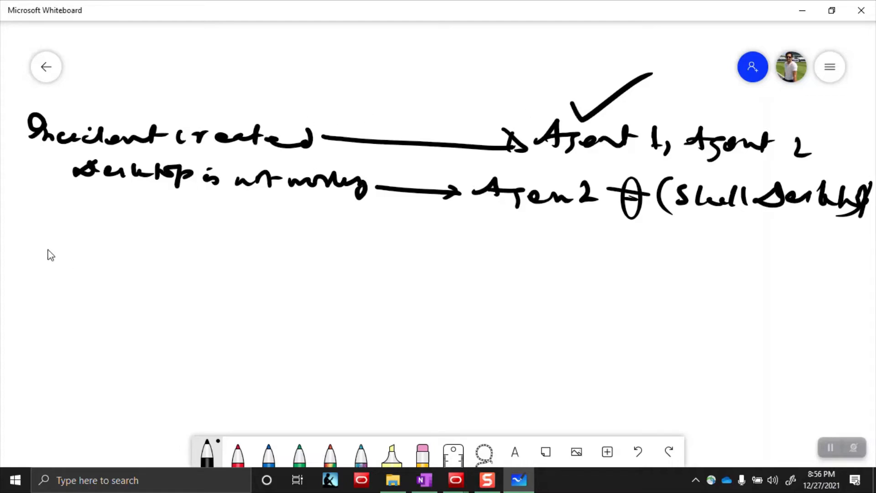
Handwrite "Incident queue / Service Request queue", then underline the desktop issue and link it with a curved arrow to the word "Desktop" below.
mouse_move(45, 224)
mouse_down()
mouse_move(37, 246)
mouse_move(99, 257)
mouse_move(204, 251)
mouse_move(302, 264)
mouse_up()
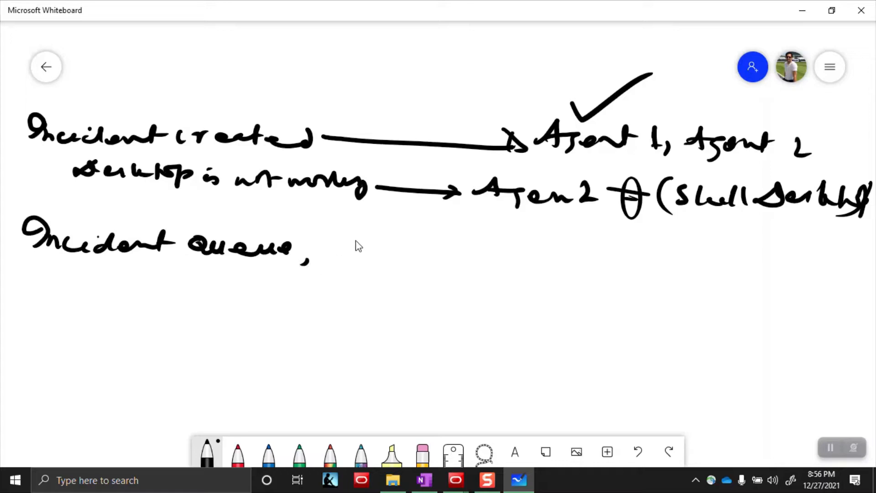
mouse_move(331, 225)
mouse_down()
mouse_move(317, 252)
mouse_move(457, 250)
mouse_move(532, 261)
mouse_move(553, 251)
mouse_move(666, 270)
mouse_up()
click(681, 294)
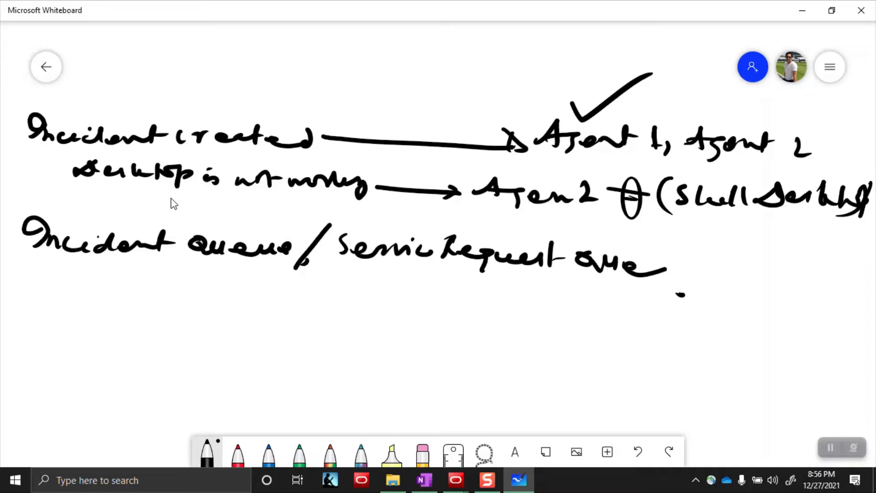
mouse_move(296, 210)
mouse_down()
mouse_move(6, 197)
mouse_move(112, 303)
mouse_move(229, 320)
mouse_move(278, 306)
mouse_move(264, 315)
mouse_up()
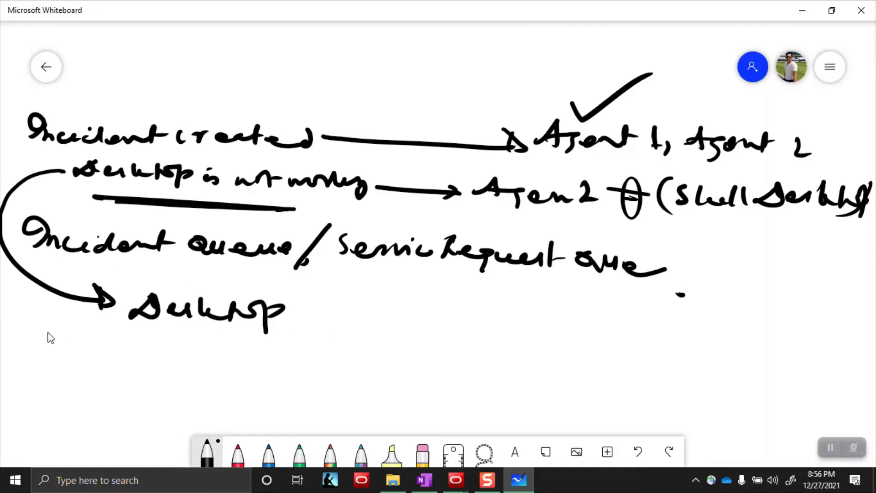
Add an underlined "Inc 2" with "Laptop issue" and an arrow to "Laptop Q", and append "Q" to the word Desktop above it.
mouse_move(53, 329)
mouse_down()
mouse_move(31, 337)
mouse_move(98, 356)
mouse_up()
drag(117, 367, 23, 373)
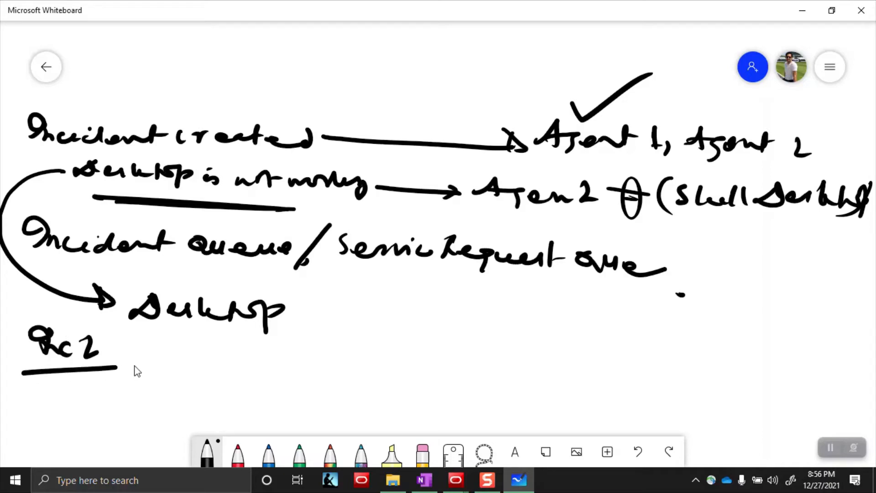
mouse_move(153, 354)
mouse_down()
mouse_move(136, 377)
mouse_move(180, 377)
mouse_move(196, 366)
mouse_move(238, 384)
mouse_move(277, 378)
mouse_up()
mouse_move(294, 367)
mouse_down()
mouse_move(280, 380)
mouse_move(381, 376)
mouse_move(359, 382)
mouse_up()
mouse_move(398, 355)
mouse_down()
mouse_move(435, 370)
mouse_move(498, 377)
mouse_move(510, 391)
mouse_move(568, 379)
mouse_move(576, 386)
mouse_up()
drag(321, 306, 338, 328)
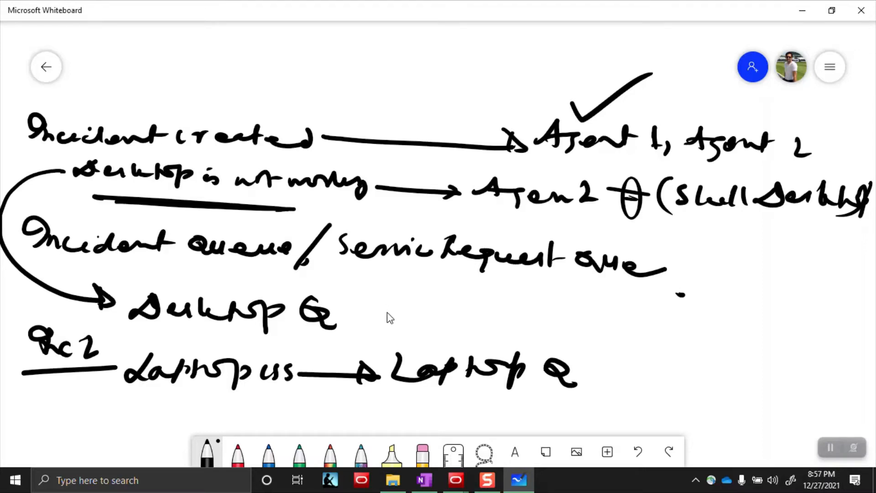
Write enclosed agent groups linked to the queues: Agent 1 and Agent 2 for Desktop Q, Agent 3 and Agent 4 for Laptop Q.
mouse_move(372, 295)
mouse_down()
mouse_move(469, 306)
mouse_move(393, 331)
mouse_move(408, 338)
mouse_move(508, 307)
mouse_move(360, 288)
mouse_move(422, 351)
mouse_move(516, 313)
mouse_move(509, 299)
mouse_up()
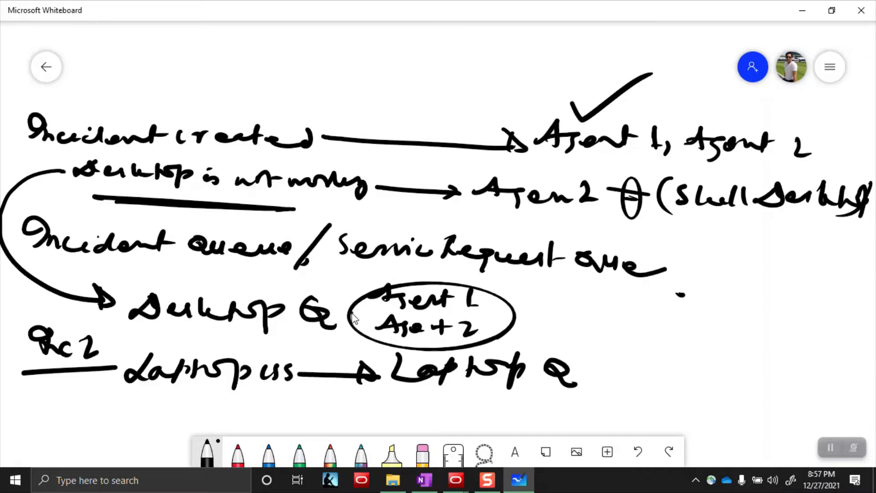
mouse_move(352, 313)
mouse_down()
mouse_move(336, 308)
mouse_move(336, 327)
mouse_up()
mouse_move(615, 371)
mouse_down()
mouse_move(644, 378)
mouse_move(703, 369)
mouse_move(713, 386)
mouse_up()
mouse_move(625, 409)
mouse_down()
mouse_move(716, 411)
mouse_move(720, 425)
mouse_move(662, 344)
mouse_move(626, 426)
mouse_move(724, 437)
mouse_move(725, 378)
mouse_up()
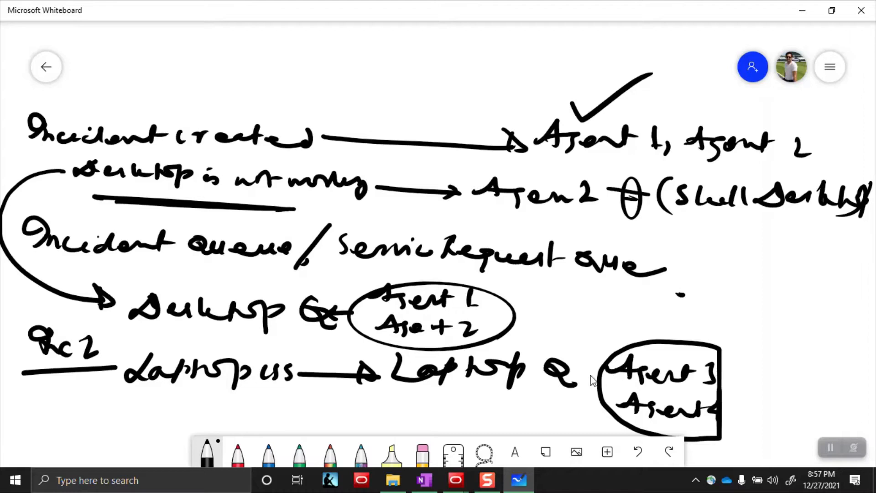
drag(600, 374, 573, 374)
On an empty area of the board, write the heading "Queue" with a large brace below and a first arrow branch to "Push Method".
drag(732, 228, 101, 196)
drag(385, 242, 208, 240)
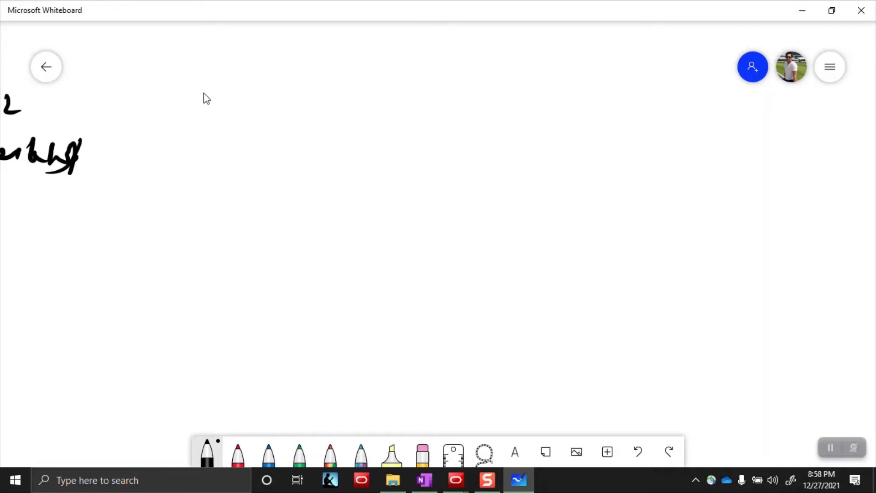
mouse_move(208, 84)
mouse_down()
mouse_move(190, 108)
mouse_move(315, 111)
mouse_up()
mouse_move(231, 131)
mouse_down()
mouse_move(215, 166)
mouse_move(249, 348)
mouse_up()
drag(230, 132, 284, 136)
mouse_move(304, 124)
mouse_down()
mouse_move(324, 160)
mouse_move(352, 151)
mouse_up()
mouse_move(364, 124)
mouse_down()
mouse_move(399, 170)
mouse_move(532, 158)
mouse_move(528, 133)
mouse_up()
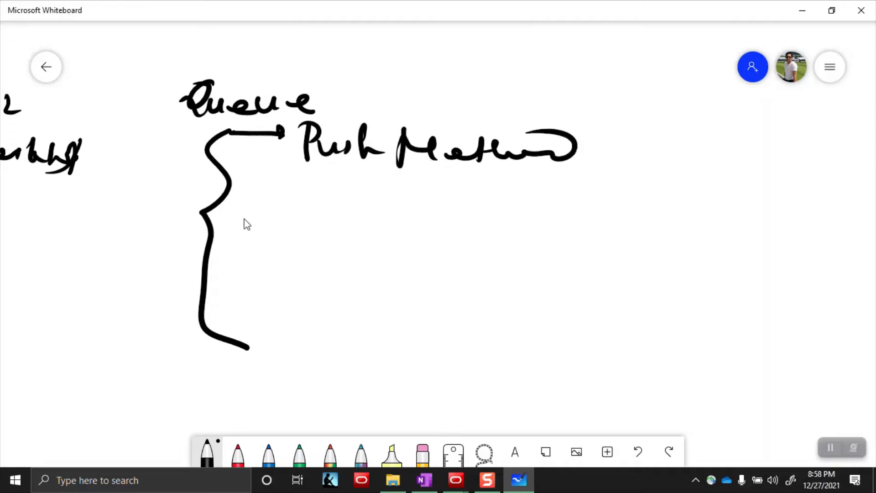
Add two more arrow branches to the Queue brace, one to "Pull Method" and one to "Mixed Method".
drag(210, 219, 328, 218)
drag(315, 204, 310, 228)
drag(351, 199, 353, 241)
mouse_move(351, 198)
mouse_down()
mouse_move(361, 213)
mouse_move(464, 215)
mouse_move(517, 231)
mouse_move(656, 240)
mouse_up()
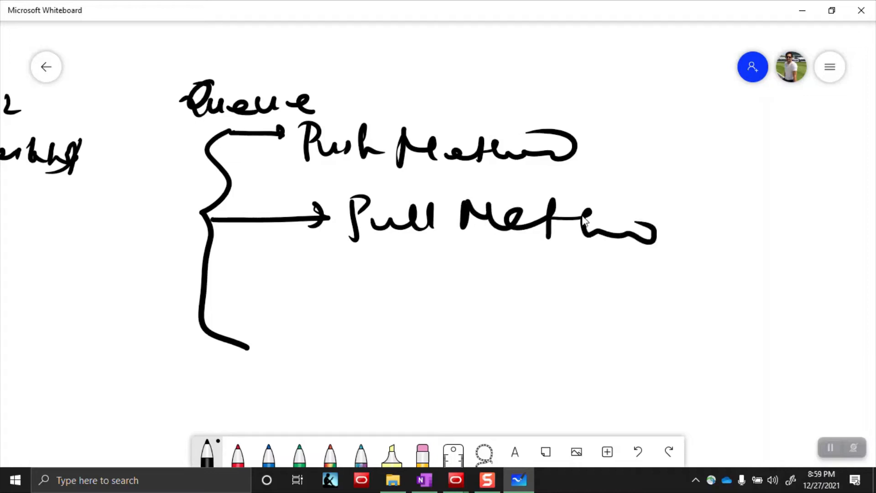
mouse_move(201, 325)
mouse_down()
mouse_move(409, 333)
mouse_move(444, 319)
mouse_move(487, 333)
mouse_move(630, 318)
mouse_move(696, 324)
mouse_move(726, 308)
mouse_up()
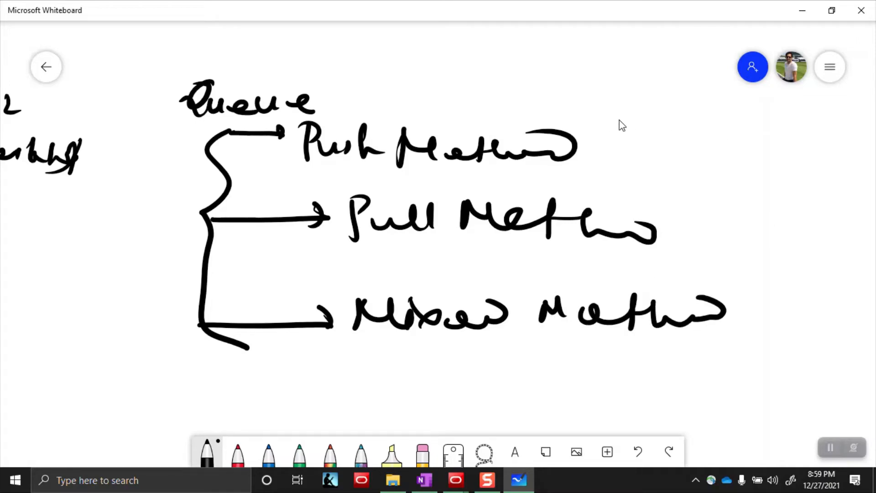
Annotate Push Method with "Automatic" and Pull Method with an arrow to "Manual".
mouse_move(622, 111)
mouse_down()
mouse_move(648, 158)
mouse_move(623, 112)
mouse_up()
mouse_move(641, 145)
mouse_down()
mouse_move(653, 152)
mouse_move(695, 141)
mouse_move(729, 153)
mouse_move(779, 138)
mouse_move(804, 154)
mouse_move(849, 149)
mouse_up()
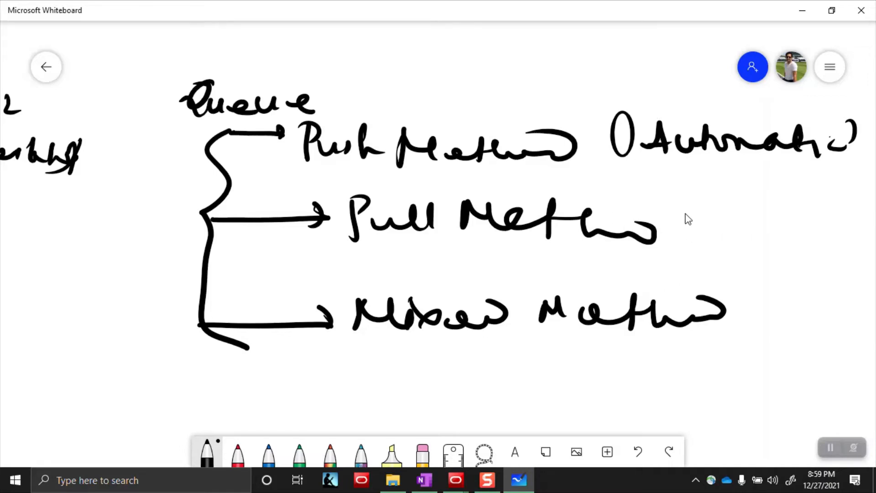
drag(672, 220, 872, 214)
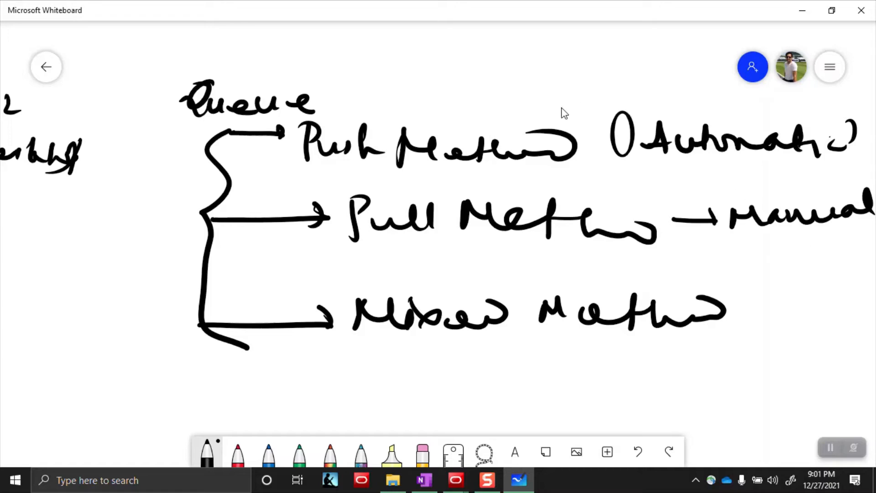
Write the heading "Diff queue types" on an empty area beside the queue methods.
drag(572, 101, 47, 137)
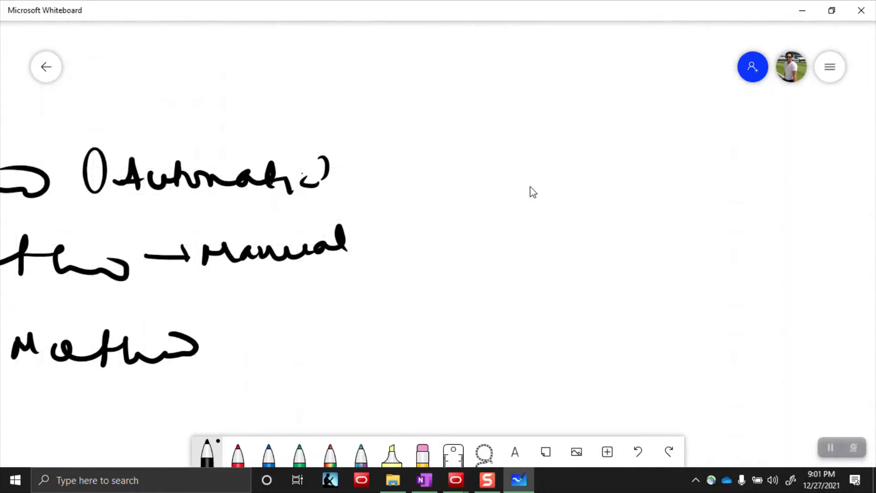
drag(530, 190, 182, 145)
drag(642, 179, 434, 186)
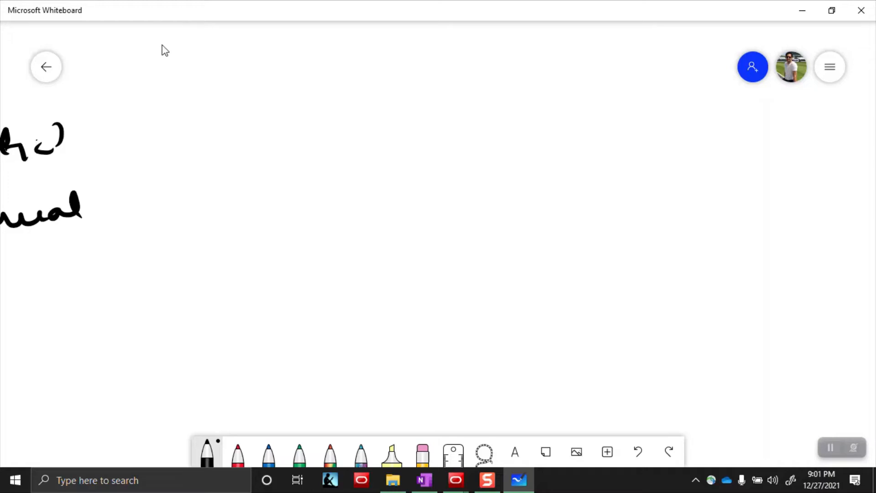
mouse_move(201, 84)
mouse_down()
mouse_move(198, 103)
mouse_move(257, 93)
mouse_move(393, 105)
mouse_up()
mouse_move(417, 90)
mouse_down()
mouse_move(435, 108)
mouse_move(469, 101)
mouse_up()
click(524, 85)
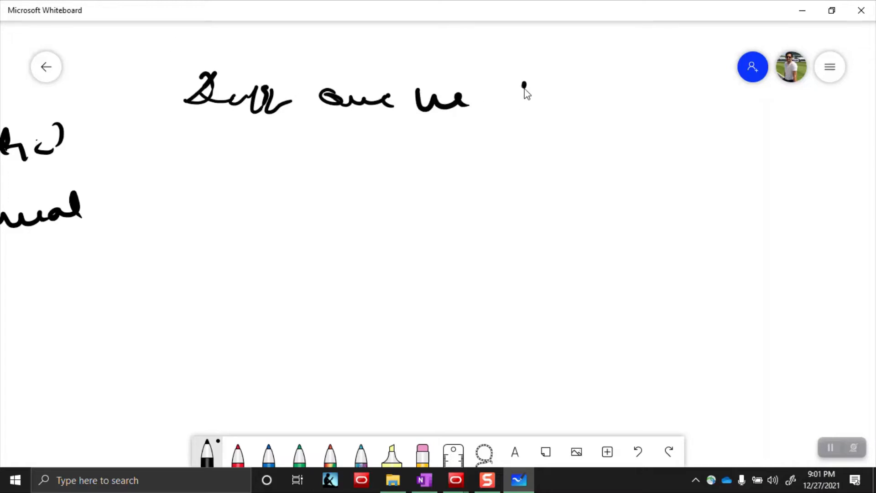
drag(560, 109, 579, 104)
drag(591, 114, 636, 107)
Draw arrow branches under the queue types heading to "Standard Queue" and "Round Robin (All)".
mouse_move(217, 118)
mouse_down()
mouse_move(216, 131)
mouse_move(264, 180)
mouse_up()
mouse_move(302, 159)
mouse_down()
mouse_move(292, 181)
mouse_move(323, 185)
mouse_move(390, 176)
mouse_move(431, 185)
mouse_move(490, 170)
mouse_move(534, 190)
mouse_move(564, 185)
mouse_up()
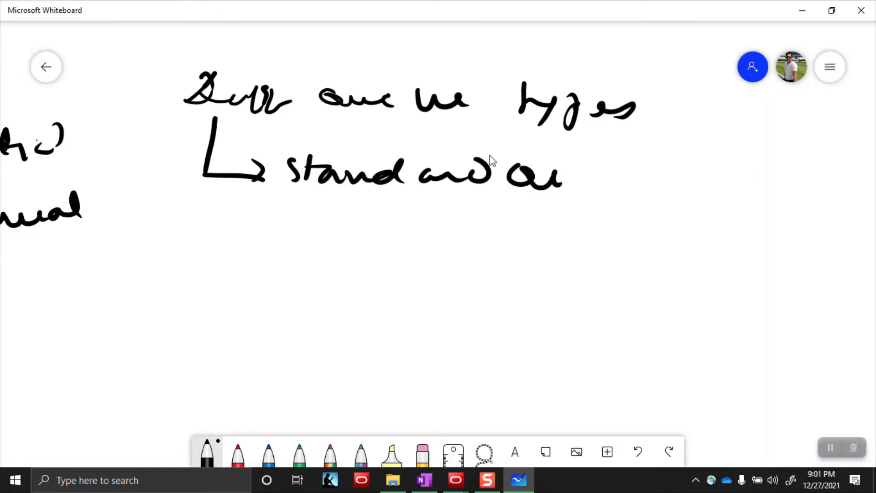
mouse_move(199, 169)
mouse_down()
mouse_move(230, 240)
mouse_move(242, 242)
mouse_up()
drag(228, 231, 242, 245)
mouse_move(259, 222)
mouse_down()
mouse_move(263, 240)
mouse_move(274, 237)
mouse_up()
mouse_move(274, 235)
mouse_down()
mouse_move(293, 251)
mouse_move(319, 239)
mouse_move(356, 253)
mouse_move(400, 242)
mouse_move(449, 256)
mouse_move(464, 237)
mouse_move(512, 261)
mouse_move(544, 248)
mouse_move(579, 251)
mouse_up()
drag(587, 215, 554, 269)
Extend the queue types tree with branches to "Round Robin (logged in)" and "Advance Queue (Skill based Queue)".
mouse_move(192, 245)
mouse_down()
mouse_move(185, 304)
mouse_move(259, 307)
mouse_up()
drag(241, 294, 251, 313)
mouse_move(276, 281)
mouse_down()
mouse_move(296, 296)
mouse_move(337, 303)
mouse_move(405, 302)
mouse_move(561, 325)
mouse_move(583, 313)
mouse_move(640, 317)
mouse_move(671, 327)
mouse_up()
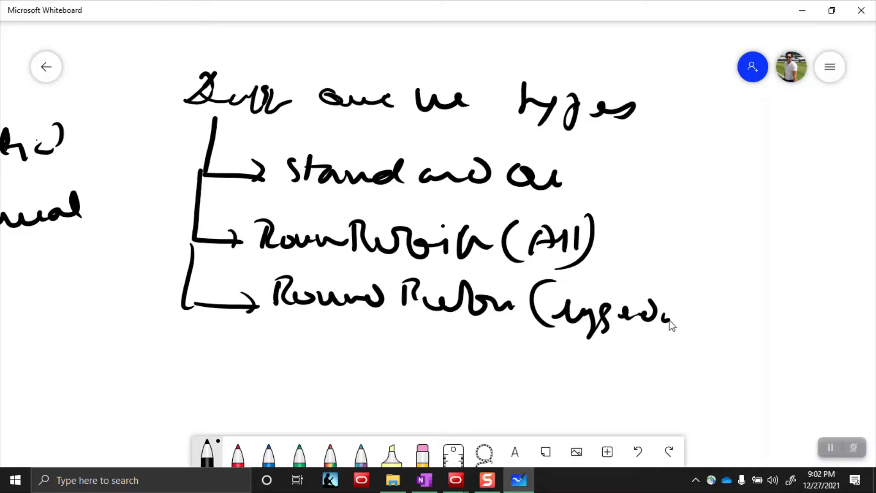
drag(697, 277, 645, 338)
mouse_move(179, 309)
mouse_down()
mouse_move(167, 369)
mouse_move(325, 365)
mouse_move(362, 382)
mouse_move(458, 385)
mouse_move(495, 377)
mouse_up()
mouse_move(511, 344)
mouse_down()
mouse_move(506, 382)
mouse_move(707, 374)
mouse_up()
mouse_move(550, 399)
mouse_down()
mouse_move(535, 410)
mouse_move(611, 415)
mouse_up()
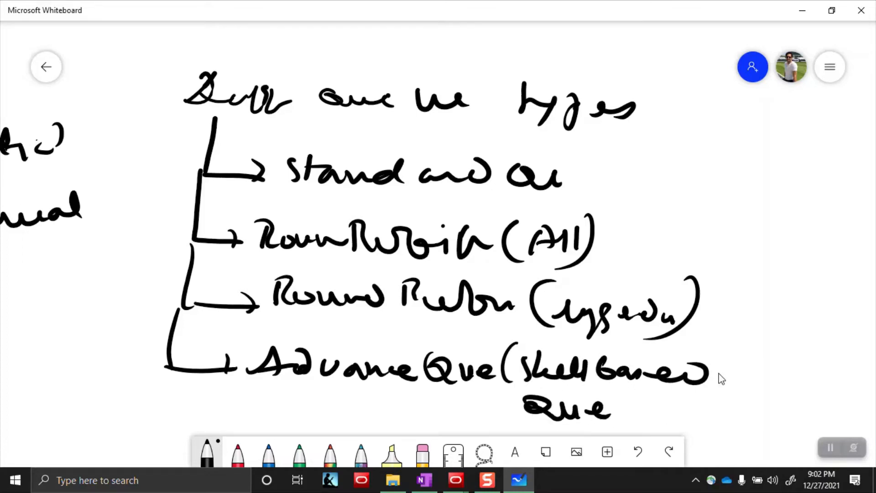
drag(715, 341, 664, 429)
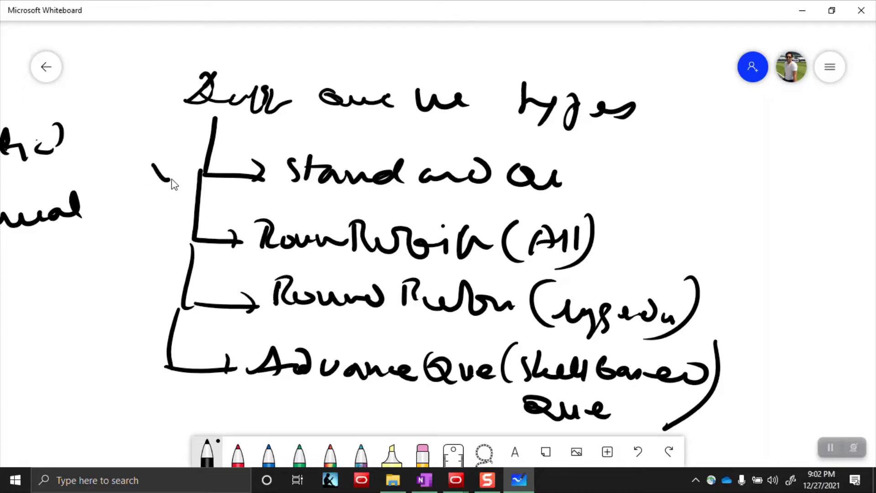
Tick the Standard and both Round Robin queues, and mark the Advance Queue branch with a double line and an asterisk.
drag(171, 179, 221, 155)
drag(144, 219, 219, 217)
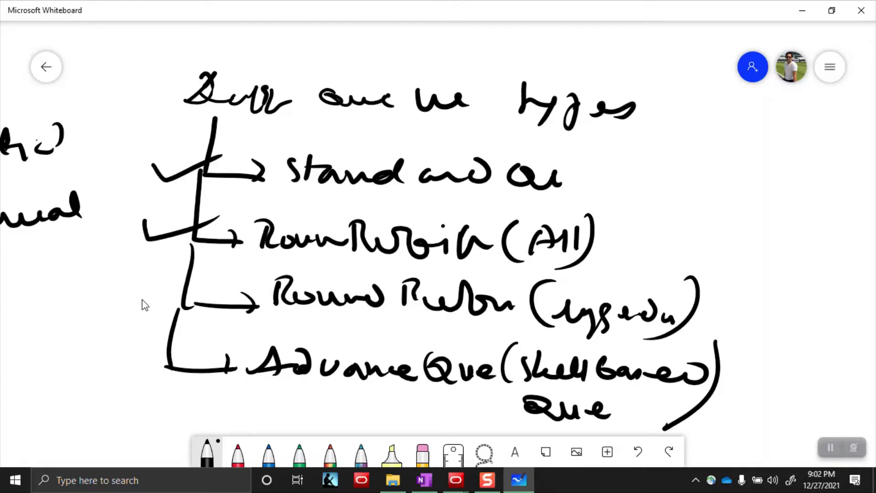
mouse_move(130, 286)
mouse_down()
mouse_move(139, 310)
mouse_move(219, 274)
mouse_up()
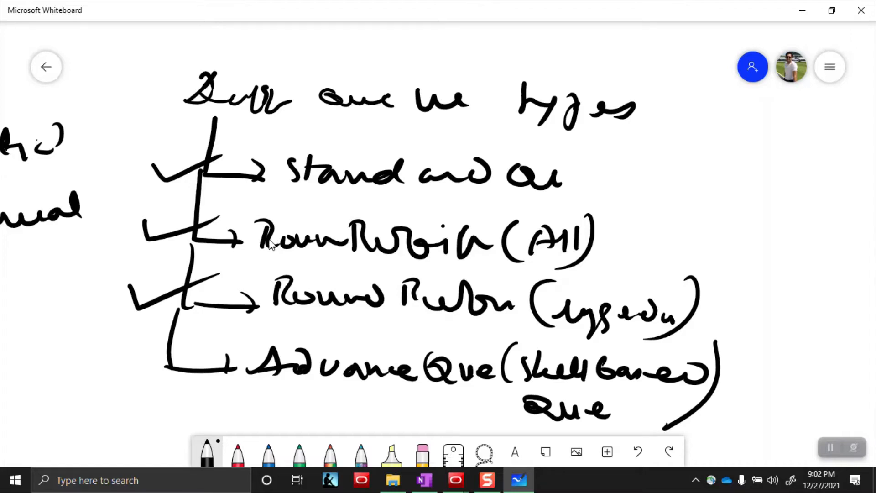
drag(168, 353, 105, 361)
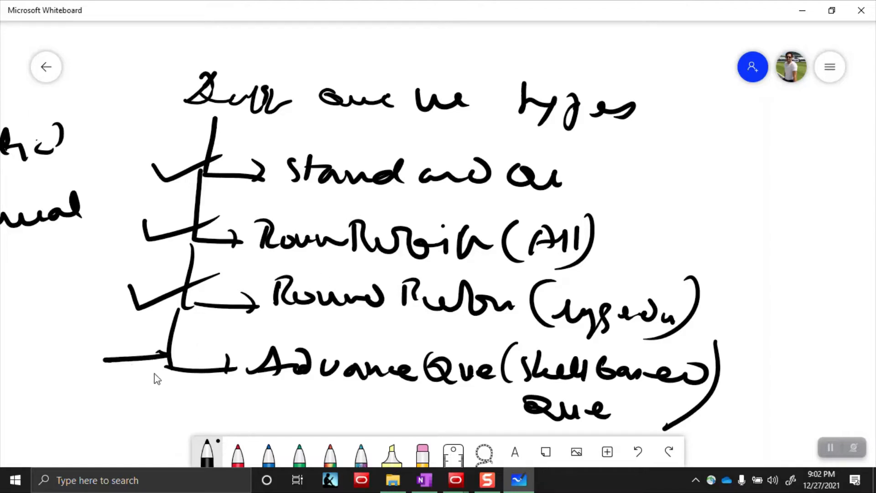
drag(165, 367, 90, 376)
mouse_move(70, 347)
mouse_down()
mouse_move(99, 386)
mouse_move(69, 378)
mouse_move(102, 364)
mouse_up()
drag(88, 347, 94, 387)
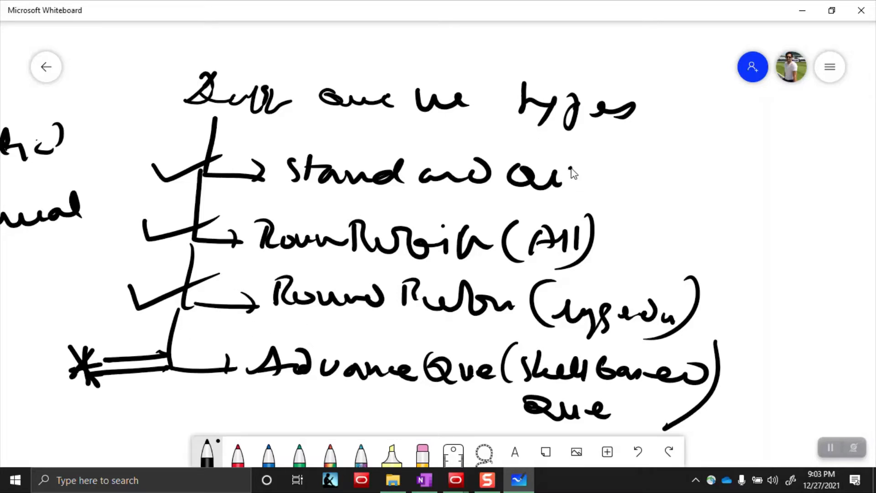
Draw an arrow from Standard Queue to "Pull method" and write an underlined "Fill in" note above it.
mouse_move(570, 169)
mouse_down()
mouse_move(648, 172)
mouse_move(642, 178)
mouse_move(658, 187)
mouse_up()
mouse_move(662, 149)
mouse_down()
mouse_move(705, 176)
mouse_move(737, 174)
mouse_move(791, 194)
mouse_move(844, 180)
mouse_move(865, 192)
mouse_up()
drag(857, 206, 867, 212)
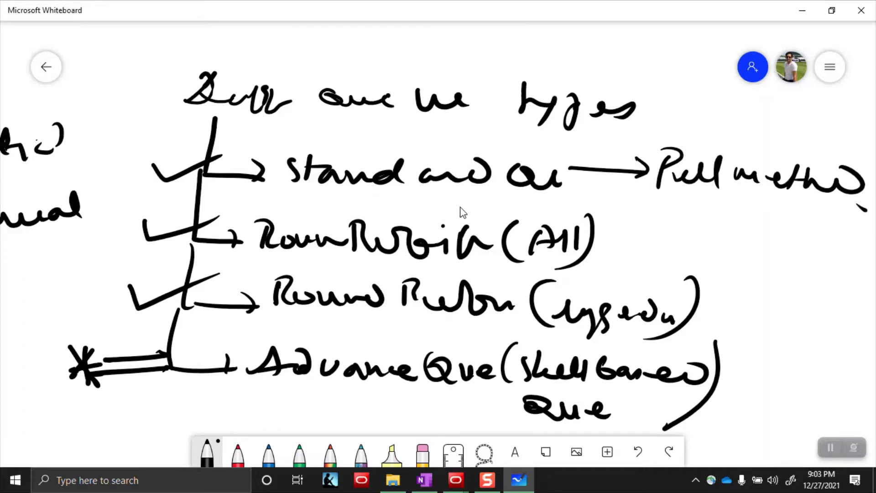
click(443, 225)
mouse_move(730, 112)
mouse_down()
mouse_move(728, 133)
mouse_move(744, 112)
mouse_move(758, 114)
mouse_move(763, 131)
mouse_up()
drag(774, 123, 802, 124)
click(781, 99)
drag(733, 142, 815, 136)
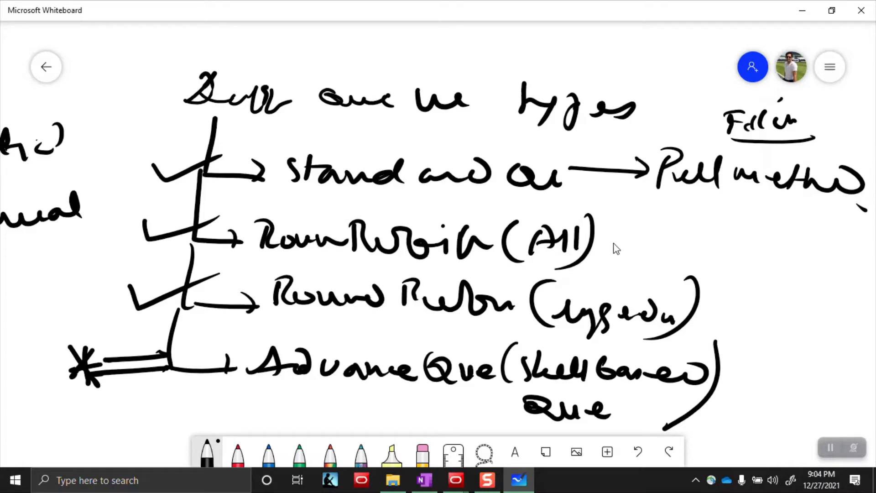
Draw arrows from Round Robin (All) to an underlined "Push (Aut)" and from Round Robin (logged in) to "Mixed".
mouse_move(606, 243)
mouse_down()
mouse_move(655, 237)
mouse_move(653, 253)
mouse_up()
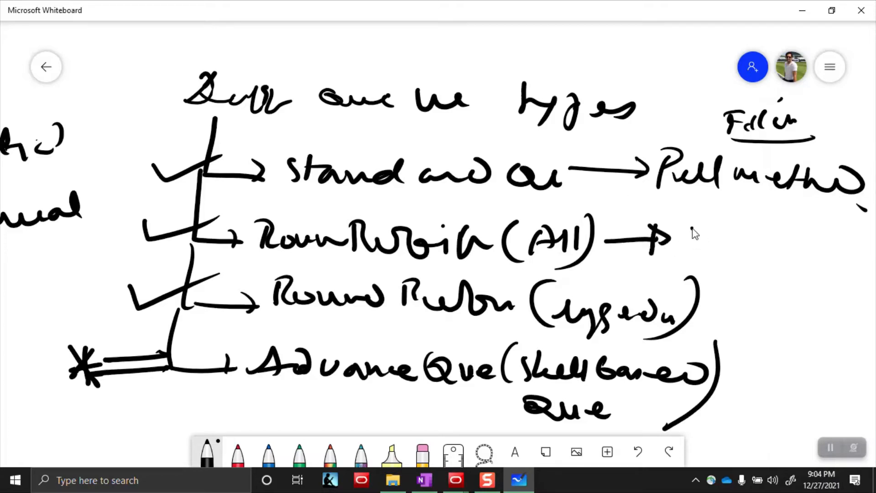
mouse_move(684, 221)
mouse_down()
mouse_move(729, 253)
mouse_move(771, 248)
mouse_up()
mouse_move(794, 218)
mouse_down()
mouse_move(809, 249)
mouse_move(826, 239)
mouse_move(849, 247)
mouse_up()
mouse_move(701, 263)
mouse_down()
mouse_move(770, 256)
mouse_move(738, 257)
mouse_up()
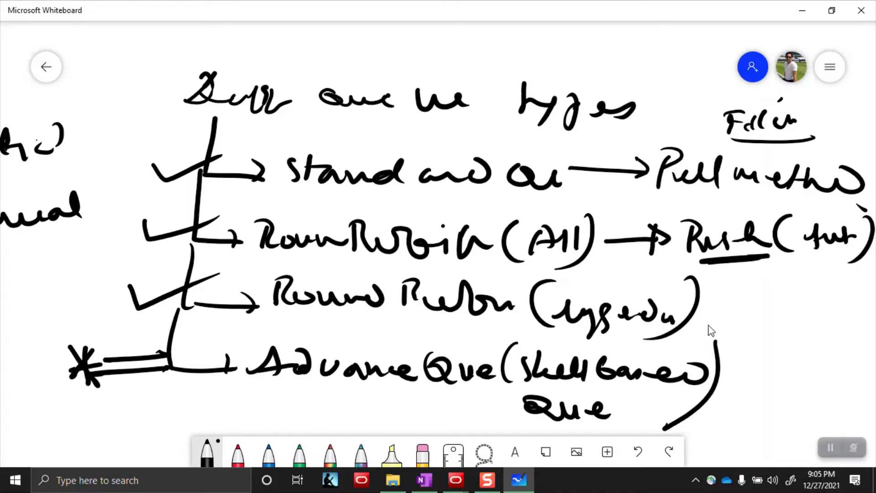
mouse_move(700, 306)
mouse_down()
mouse_move(850, 302)
mouse_move(822, 311)
mouse_up()
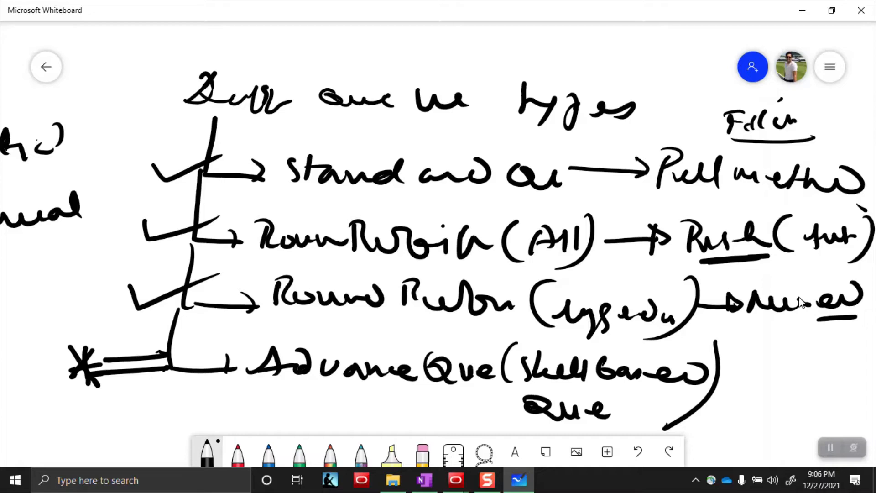
drag(797, 364, 1, 202)
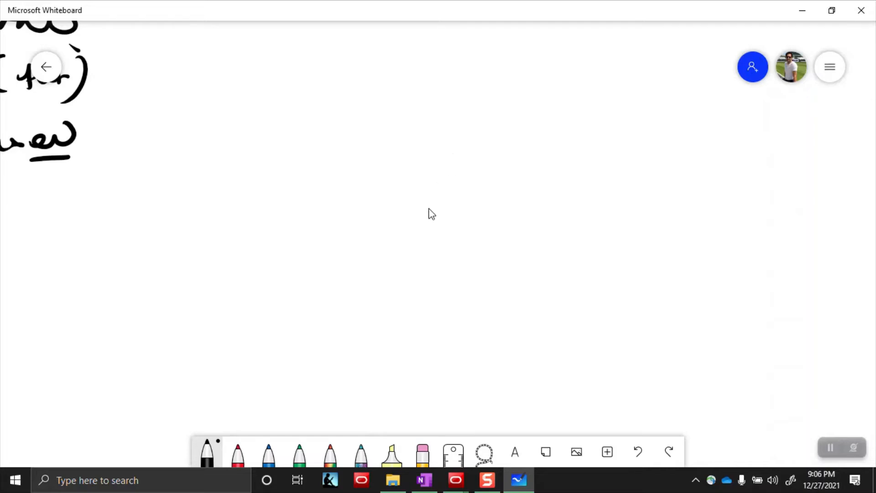
Write "Inc 1" with "Inc 2" below it in the blank area beside the queue types tree.
drag(432, 210, 437, 212)
mouse_move(199, 98)
mouse_down()
mouse_move(197, 125)
mouse_move(215, 97)
mouse_up()
drag(184, 124, 227, 128)
mouse_move(244, 117)
mouse_down()
mouse_move(237, 124)
mouse_move(261, 136)
mouse_up()
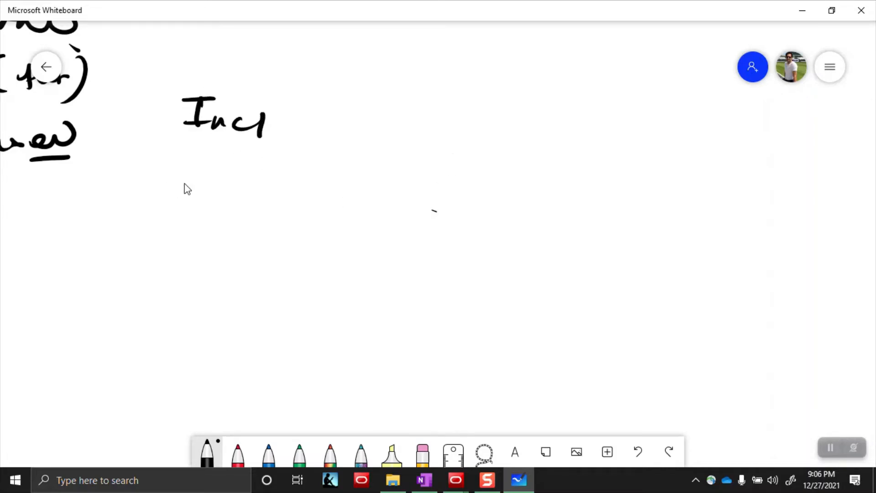
mouse_move(179, 160)
mouse_down()
mouse_move(172, 190)
mouse_move(186, 159)
mouse_up()
drag(175, 196, 227, 195)
drag(237, 185, 267, 194)
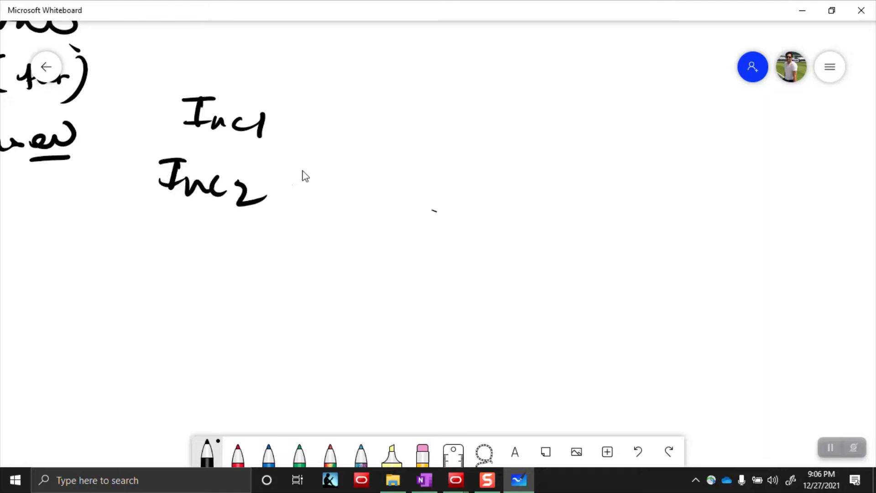
Write "Agent 1" with "Agent 2" below it beside the two incidents.
drag(375, 108, 412, 109)
mouse_move(420, 98)
mouse_down()
mouse_move(471, 104)
mouse_move(491, 90)
mouse_up()
mouse_move(511, 77)
mouse_down()
mouse_move(505, 109)
mouse_move(519, 104)
mouse_up()
mouse_move(382, 151)
mouse_down()
mouse_move(390, 141)
mouse_move(420, 157)
mouse_move(489, 143)
mouse_move(496, 158)
mouse_up()
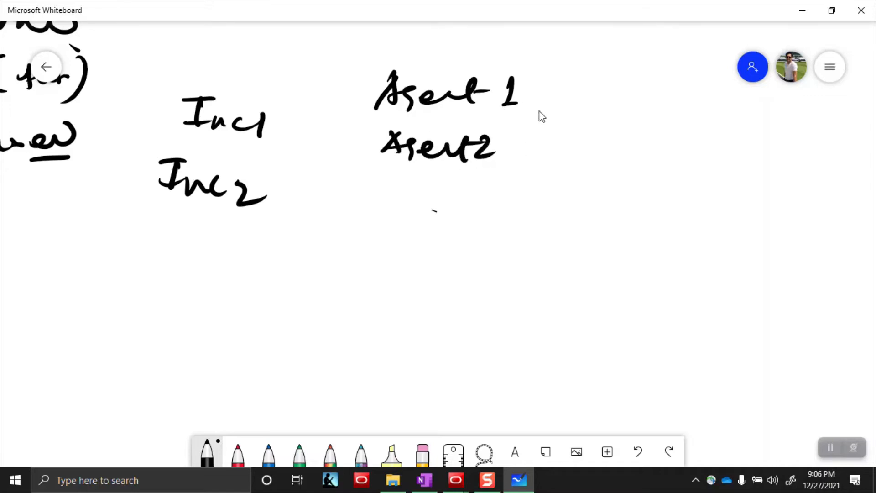
Write an underlined heading beyond the agents and draw curved arrows to it from Inc 1 and Inc 2.
mouse_move(657, 108)
mouse_down()
mouse_move(653, 146)
mouse_move(668, 106)
mouse_up()
mouse_move(641, 98)
mouse_down()
mouse_move(664, 142)
mouse_move(727, 122)
mouse_move(777, 128)
mouse_move(628, 155)
mouse_up()
mouse_move(238, 82)
mouse_down()
mouse_move(279, 59)
mouse_move(600, 71)
mouse_move(651, 100)
mouse_up()
mouse_move(267, 195)
mouse_down()
mouse_move(309, 98)
mouse_move(404, 51)
mouse_move(568, 61)
mouse_move(641, 102)
mouse_up()
mouse_move(631, 70)
mouse_down()
mouse_move(633, 82)
mouse_move(603, 101)
mouse_up()
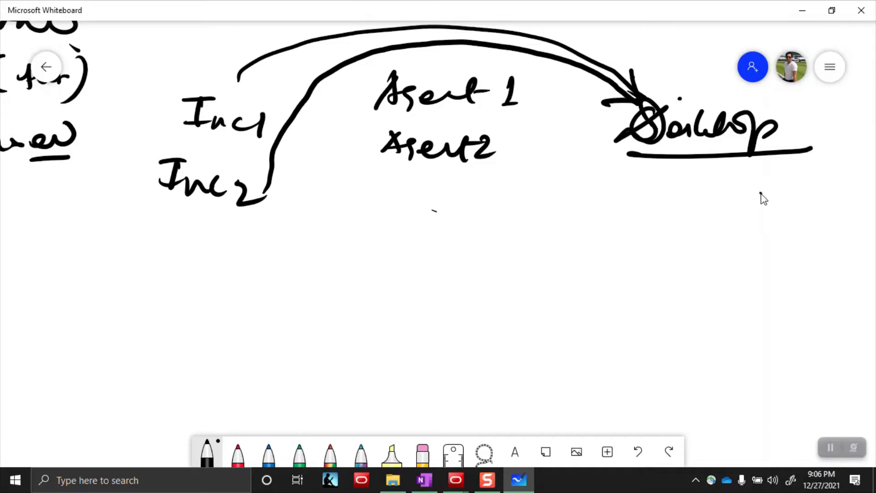
Write "utility" under the underlined heading, add "INC1" beside it, and draw an arrow from there to Agent 1.
mouse_move(755, 188)
mouse_down()
mouse_move(777, 200)
mouse_move(854, 196)
mouse_up()
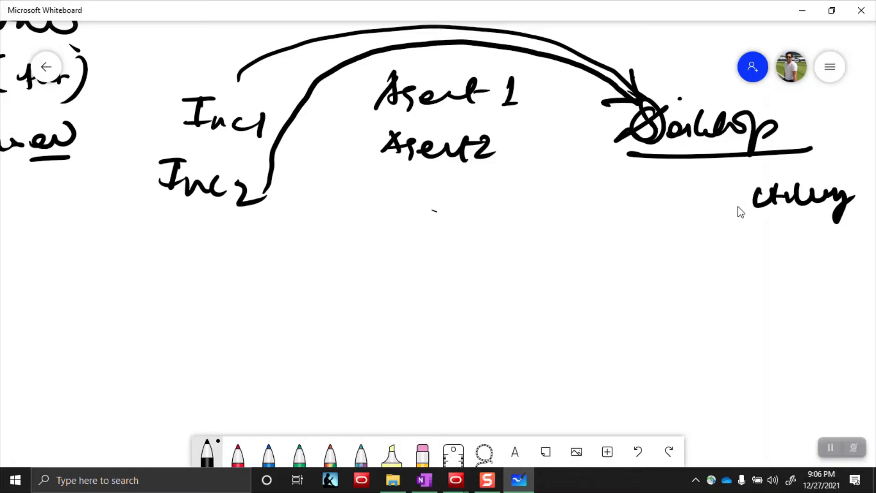
mouse_move(721, 200)
mouse_down()
mouse_move(647, 186)
mouse_move(526, 120)
mouse_move(554, 121)
mouse_up()
drag(674, 196, 674, 220)
mouse_move(661, 196)
mouse_down()
mouse_move(681, 195)
mouse_move(690, 218)
mouse_up()
mouse_move(688, 220)
mouse_down()
mouse_move(711, 220)
mouse_move(715, 206)
mouse_up()
mouse_move(726, 209)
mouse_down()
mouse_move(722, 220)
mouse_move(732, 230)
mouse_up()
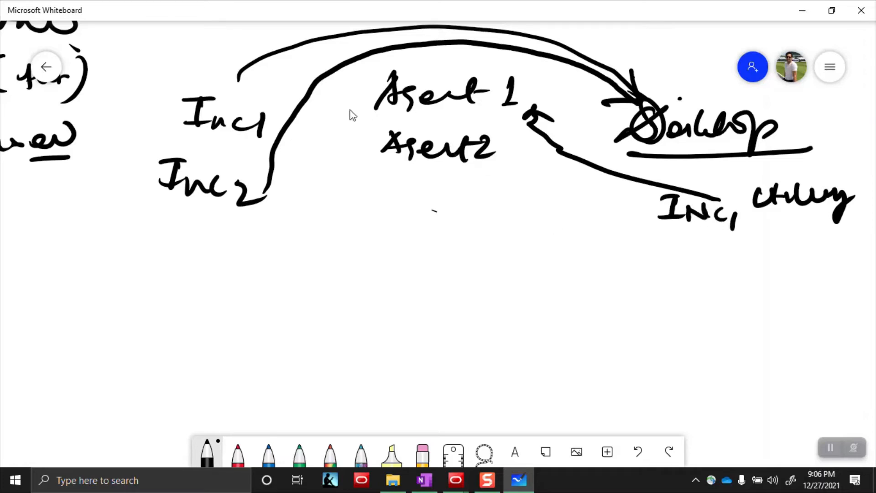
Add bracketed status notes next to Agent 1 and Agent 2, and write "Agent 3 (lg)" below them.
mouse_move(325, 106)
mouse_down()
mouse_move(356, 122)
mouse_move(379, 108)
mouse_move(364, 132)
mouse_up()
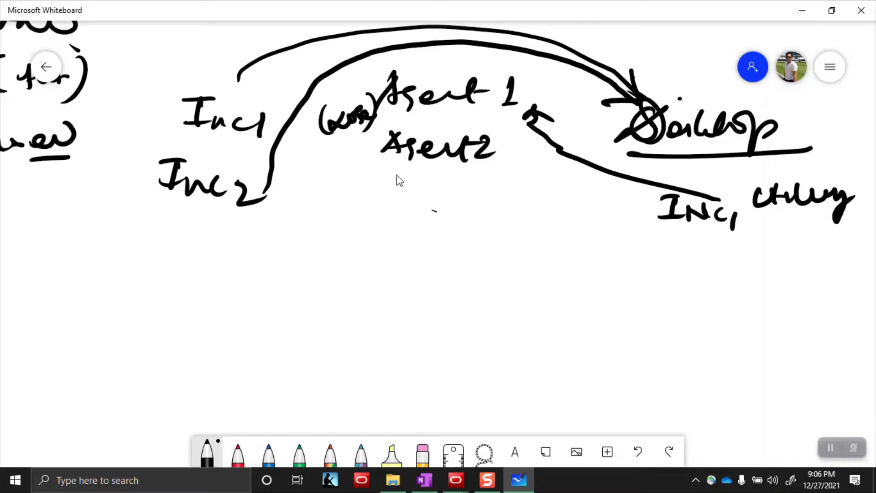
mouse_move(471, 176)
mouse_down()
mouse_move(464, 197)
mouse_move(548, 188)
mouse_move(517, 214)
mouse_up()
mouse_move(393, 229)
mouse_down()
mouse_move(384, 263)
mouse_move(505, 248)
mouse_move(548, 274)
mouse_move(557, 263)
mouse_move(584, 270)
mouse_up()
drag(588, 233, 573, 283)
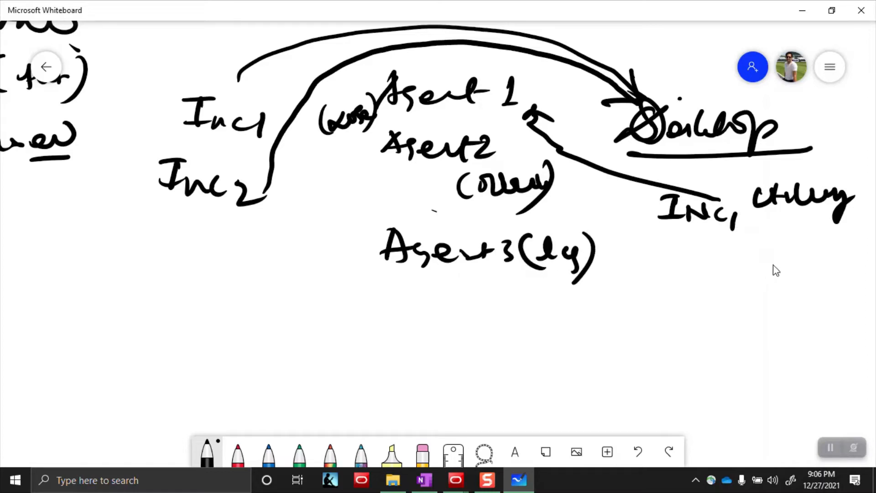
Write "INC2" below INC1, draw a line between it and Agent 2, and cross out Agent 2.
mouse_move(710, 263)
mouse_down()
mouse_move(707, 291)
mouse_move(721, 262)
mouse_up()
mouse_move(695, 292)
mouse_down()
mouse_move(726, 288)
mouse_move(750, 270)
mouse_move(776, 297)
mouse_move(808, 302)
mouse_up()
drag(815, 293, 821, 292)
drag(680, 264, 661, 258)
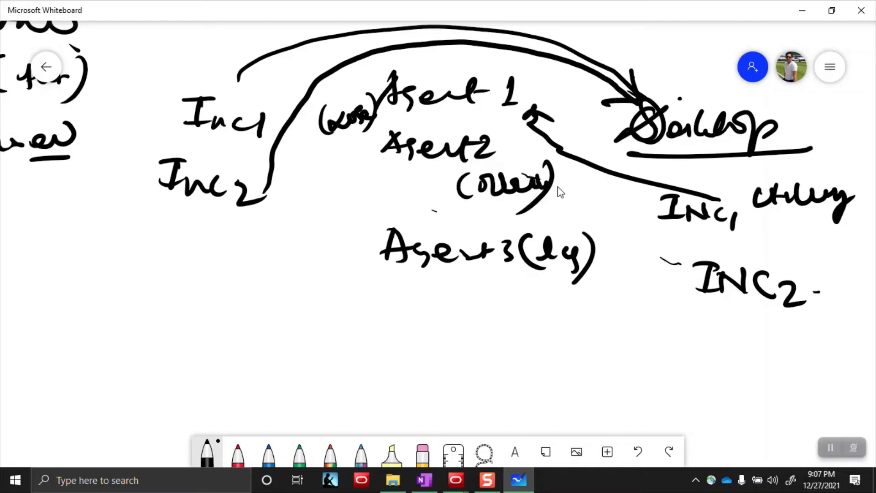
drag(569, 190, 636, 240)
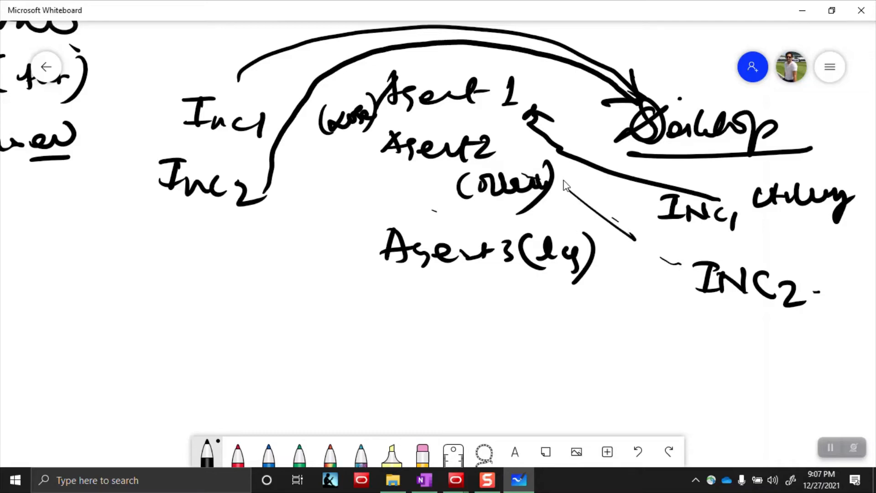
drag(400, 114, 477, 194)
drag(466, 127, 413, 191)
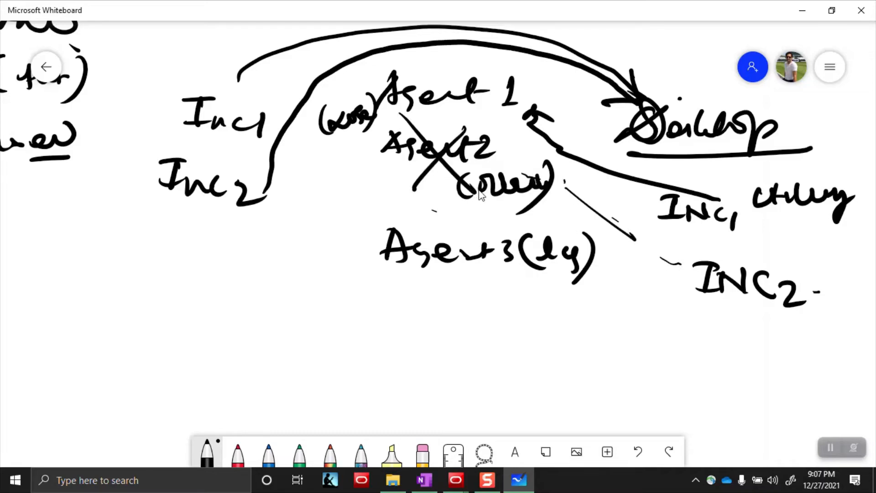
Draw an arrow from INC2 to Agent 3 and write a circled inbox note below INC2.
click(481, 278)
mouse_move(695, 279)
mouse_down()
mouse_move(571, 281)
mouse_move(579, 289)
mouse_move(564, 281)
mouse_up()
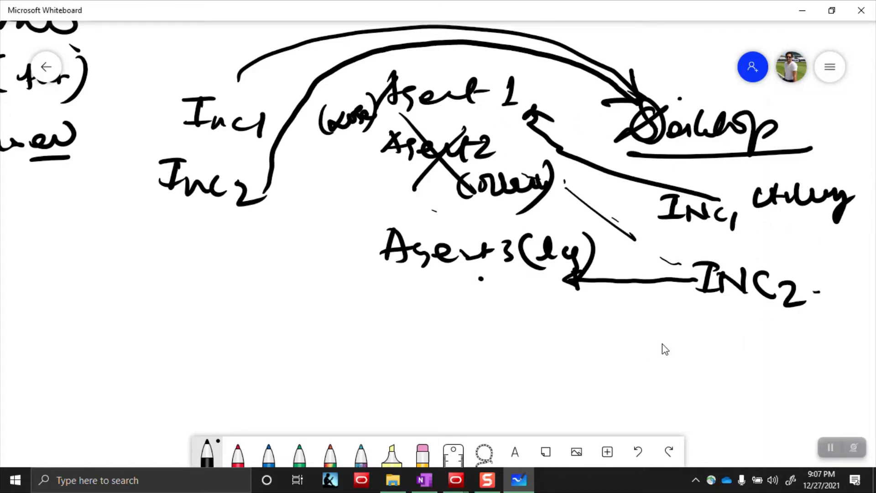
mouse_move(663, 337)
mouse_down()
mouse_move(693, 358)
mouse_move(739, 369)
mouse_move(817, 375)
mouse_move(755, 325)
mouse_up()
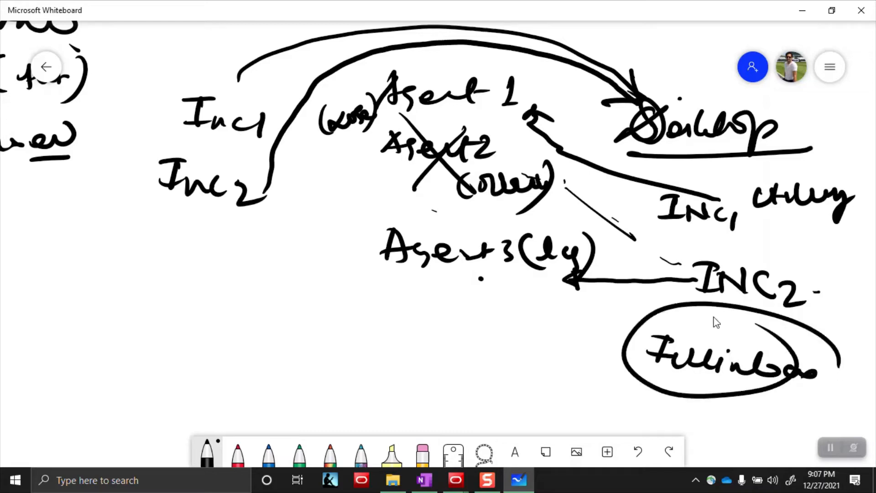
click(645, 360)
Review the queue types tree, then switch to the Oracle console and collapse the Application Appearance and Staff Management configuration folders.
drag(161, 264, 765, 254)
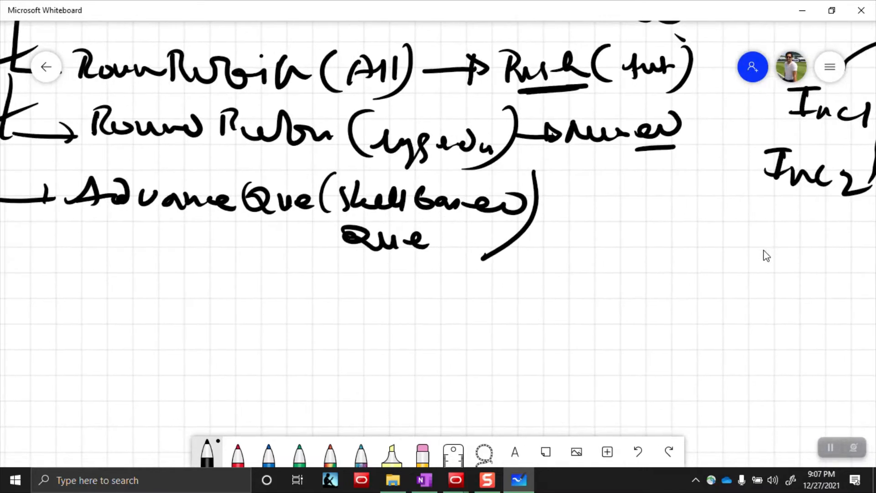
drag(177, 336, 406, 426)
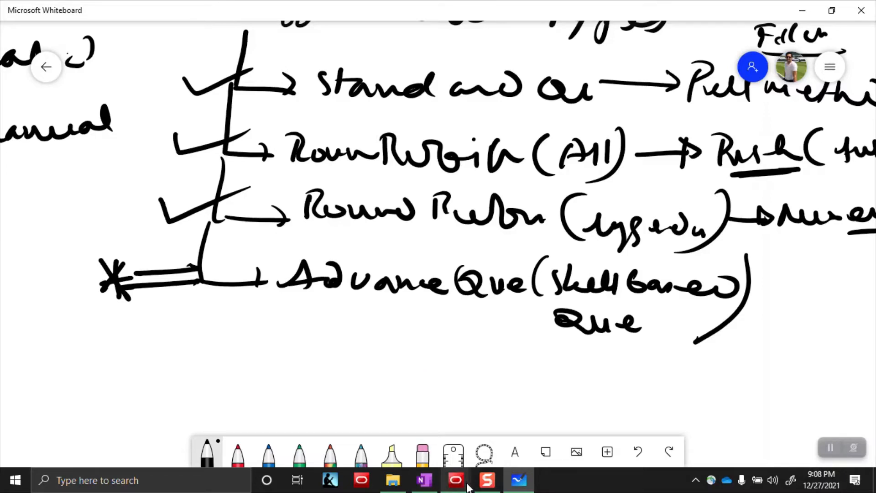
mouse_move(468, 487)
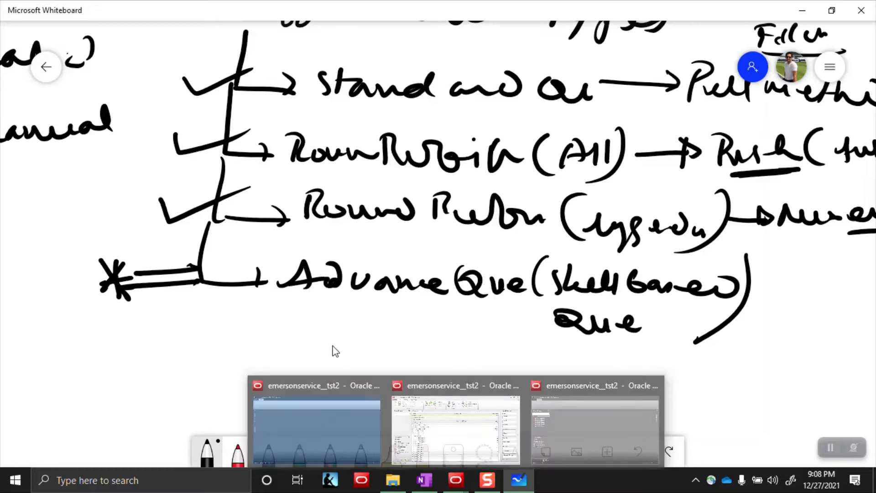
mouse_move(512, 485)
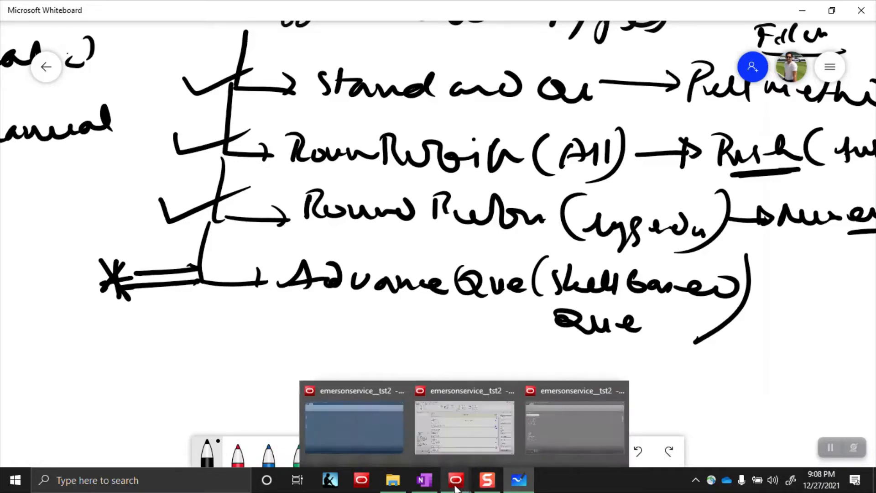
click(357, 450)
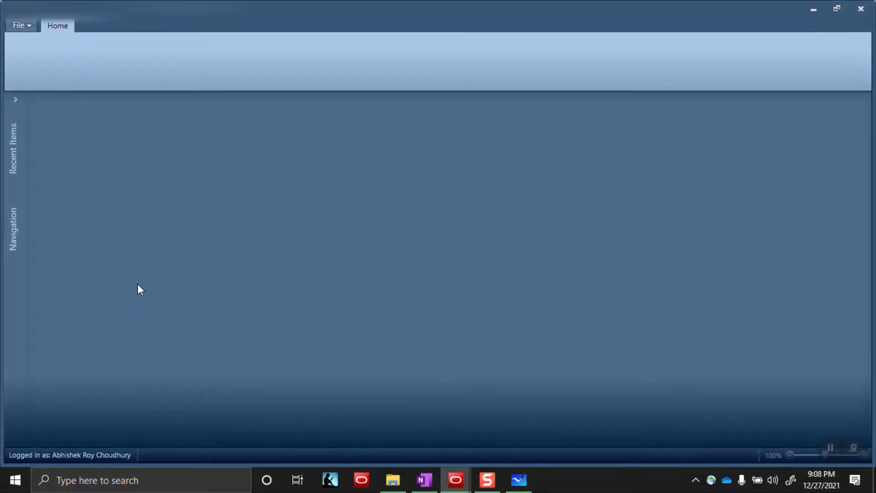
click(16, 247)
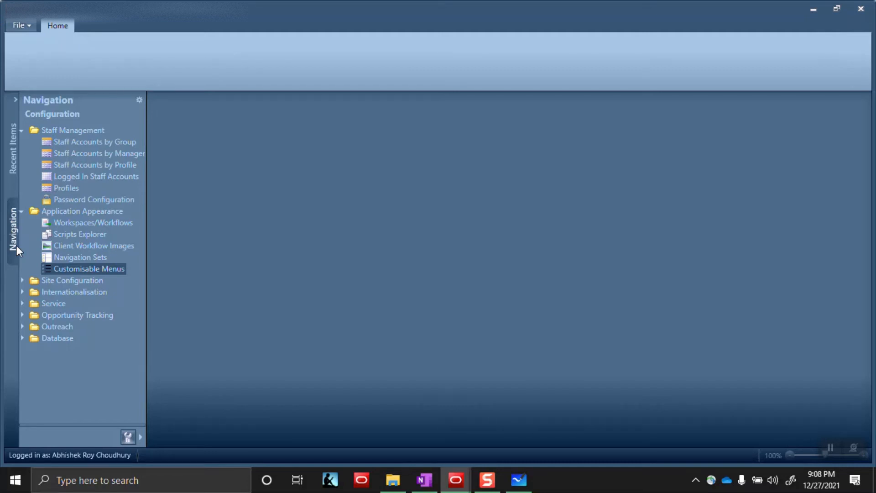
click(22, 211)
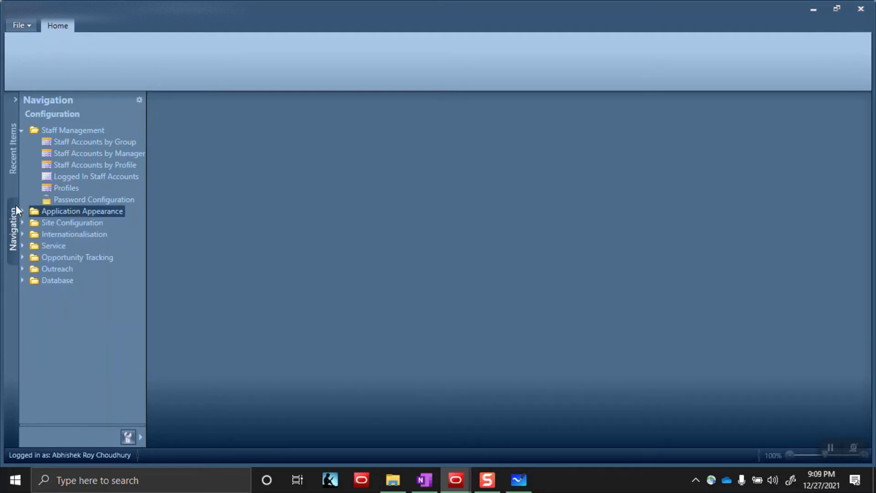
click(22, 131)
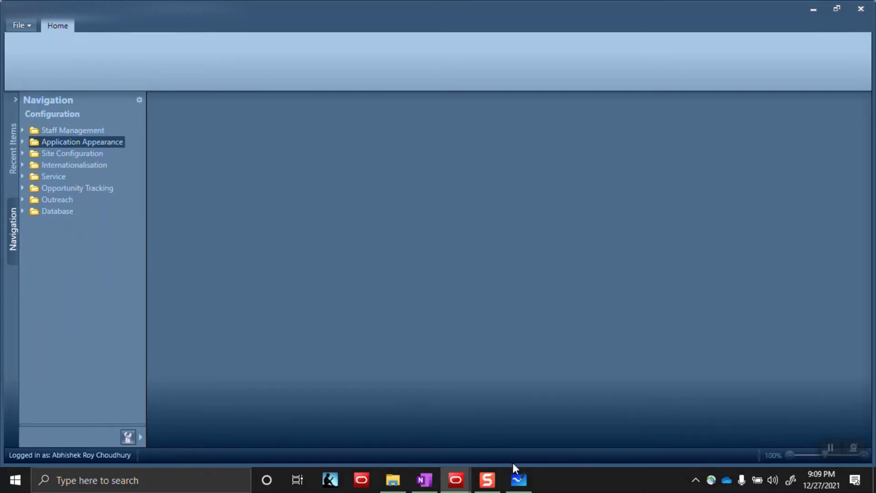
Return to Microsoft Whiteboard and write "Custom Menus" with an arrow to an underlined "Define the Queues", branching to an "RB" note.
click(519, 480)
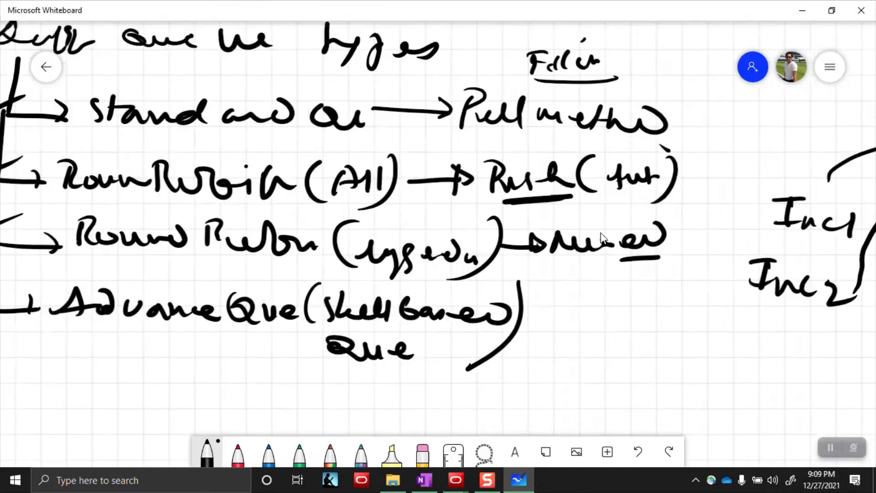
drag(601, 233, 219, 263)
drag(715, 245, 3, 154)
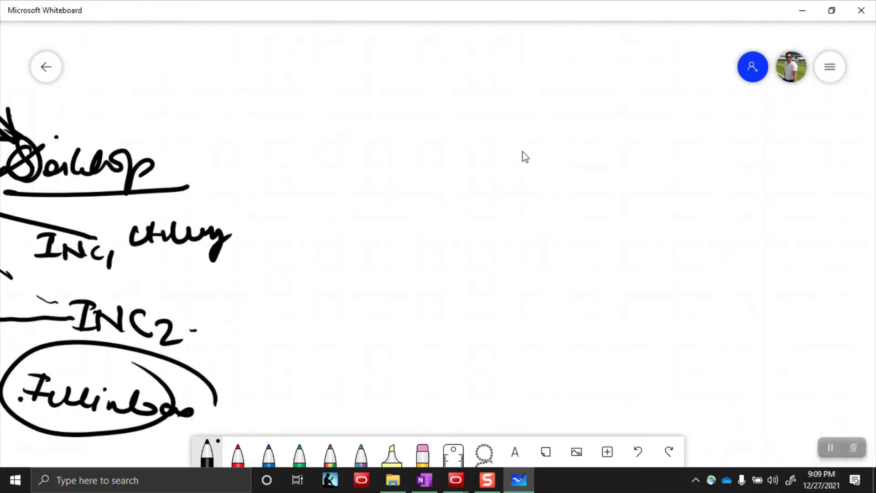
drag(525, 156, 272, 151)
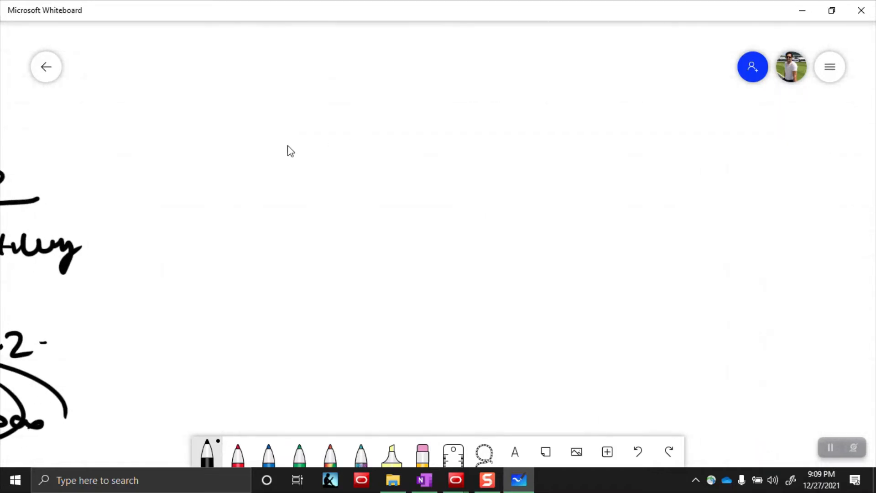
mouse_move(229, 111)
mouse_down()
mouse_move(231, 137)
mouse_move(260, 119)
mouse_move(283, 137)
mouse_move(327, 140)
mouse_move(364, 131)
mouse_move(389, 141)
mouse_move(417, 129)
mouse_move(630, 147)
mouse_move(694, 133)
mouse_move(720, 157)
mouse_move(776, 154)
mouse_move(804, 167)
mouse_move(861, 152)
mouse_up()
mouse_move(542, 174)
mouse_down()
mouse_move(563, 182)
mouse_move(660, 178)
mouse_move(688, 209)
mouse_move(730, 197)
mouse_move(740, 205)
mouse_up()
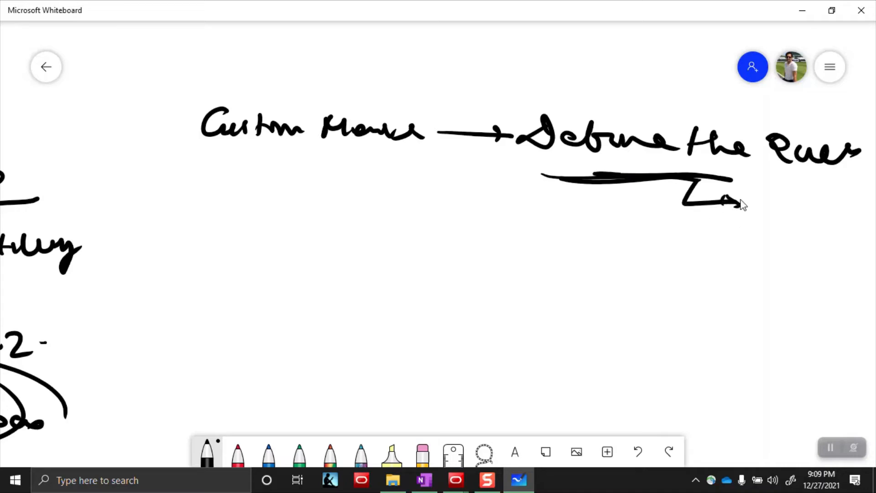
mouse_move(749, 197)
mouse_down()
mouse_move(763, 189)
mouse_move(783, 208)
mouse_move(777, 229)
mouse_move(827, 203)
mouse_move(820, 219)
mouse_move(853, 199)
mouse_move(872, 209)
mouse_up()
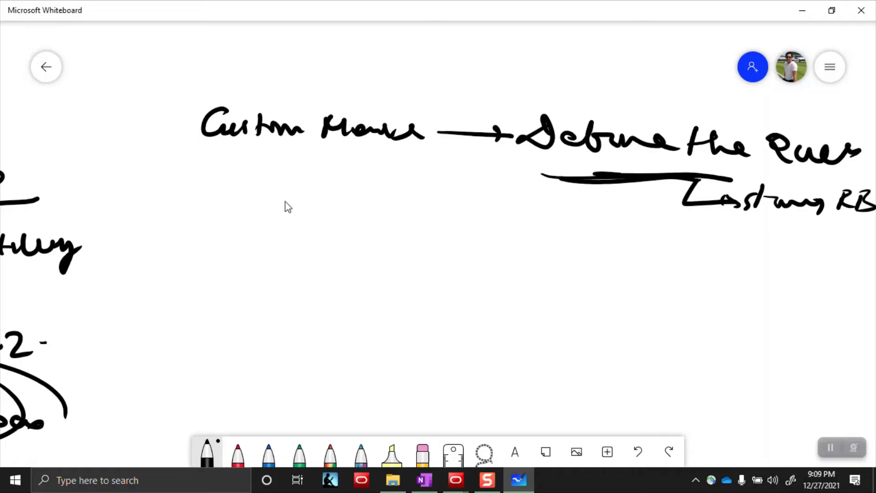
Write "Profiles" above a box marked X, and draw an arrow from the box to a double-underlined "Queue".
mouse_move(314, 242)
mouse_down()
mouse_move(290, 242)
mouse_move(317, 282)
mouse_move(352, 244)
mouse_move(330, 277)
mouse_up()
mouse_move(251, 198)
mouse_down()
mouse_move(293, 206)
mouse_move(327, 192)
mouse_move(374, 203)
mouse_move(366, 210)
mouse_up()
mouse_move(302, 248)
mouse_down()
mouse_move(325, 274)
mouse_move(302, 276)
mouse_up()
mouse_move(367, 256)
mouse_down()
mouse_move(470, 256)
mouse_move(470, 270)
mouse_up()
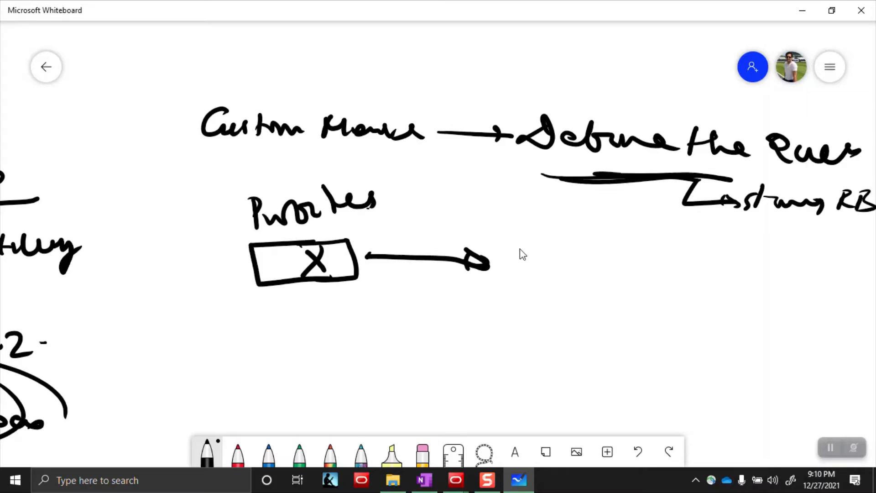
mouse_move(529, 240)
mouse_down()
mouse_move(566, 256)
mouse_move(676, 263)
mouse_move(694, 292)
mouse_move(679, 297)
mouse_move(698, 293)
mouse_up()
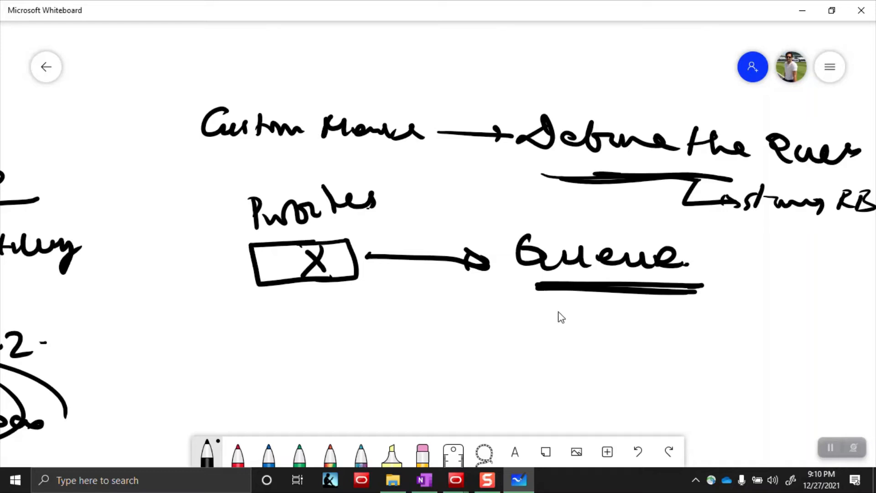
drag(566, 319, 564, 318)
click(570, 319)
Draw a rounded "Agent" outline linked to Profiles, and add a curved line from Queue back to Profiles.
mouse_move(131, 181)
mouse_down()
mouse_move(122, 191)
mouse_move(137, 182)
mouse_move(156, 194)
mouse_move(199, 181)
mouse_move(208, 195)
mouse_move(125, 172)
mouse_move(151, 311)
mouse_move(201, 280)
mouse_up()
drag(197, 183, 175, 292)
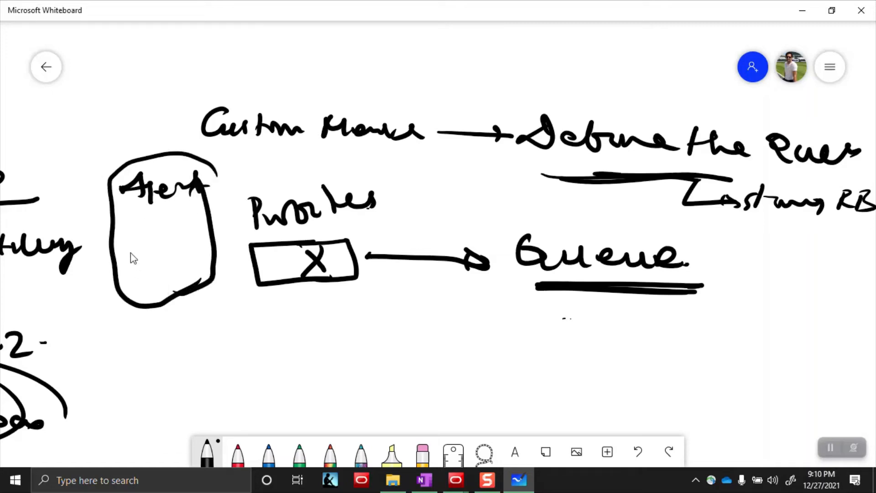
drag(128, 236, 148, 242)
click(159, 245)
mouse_move(200, 214)
mouse_down()
mouse_move(244, 218)
mouse_move(236, 223)
mouse_up()
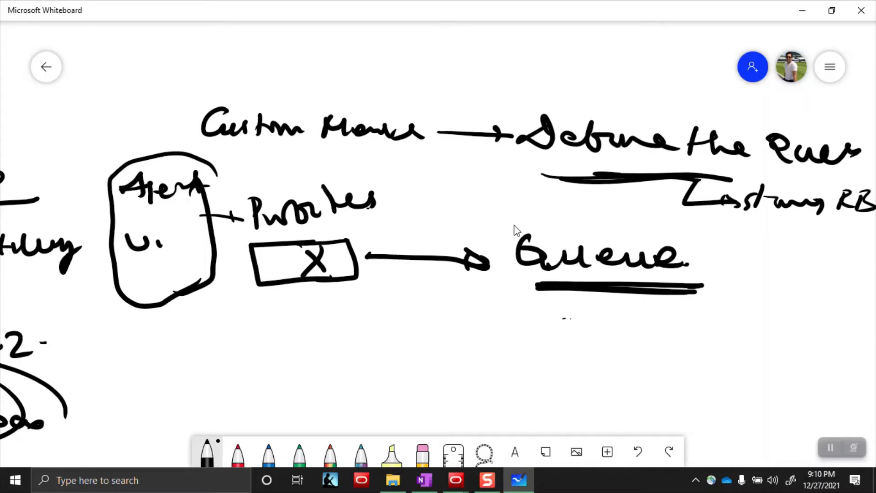
drag(492, 227, 382, 188)
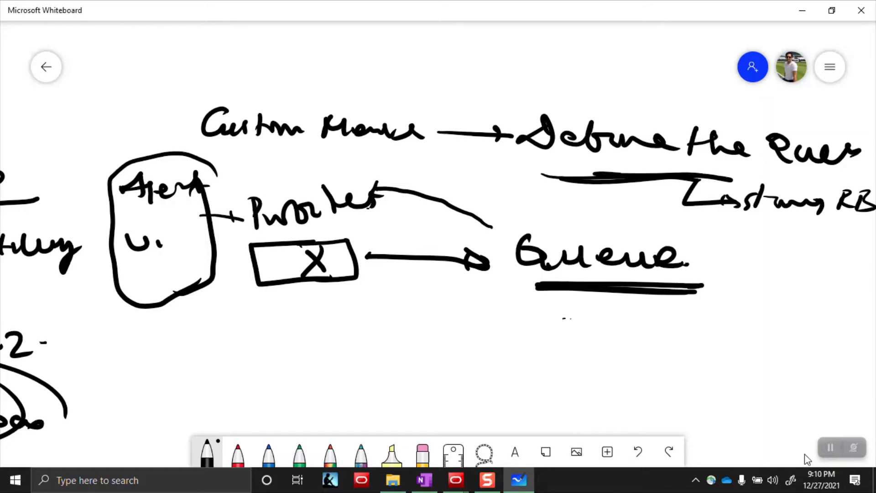
Switch to the Oracle console and open Customisable Menus from the Application Appearance configuration folder.
click(829, 448)
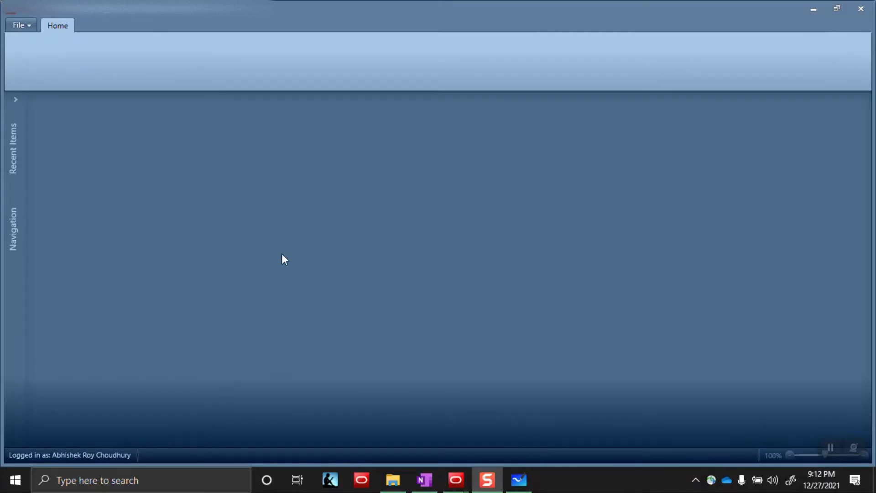
click(13, 239)
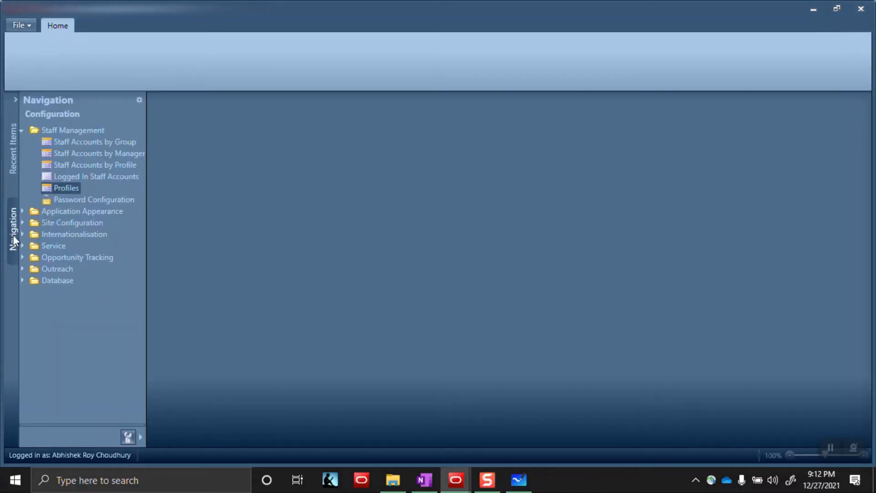
click(23, 130)
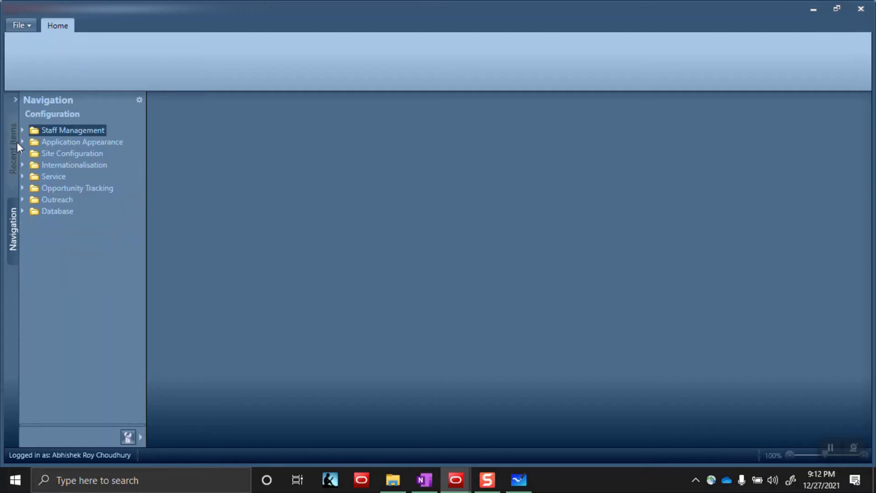
click(22, 144)
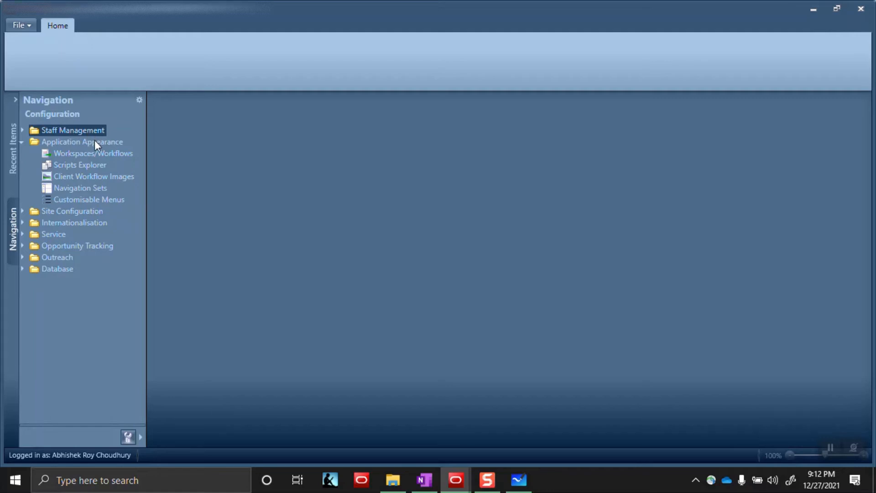
click(81, 200)
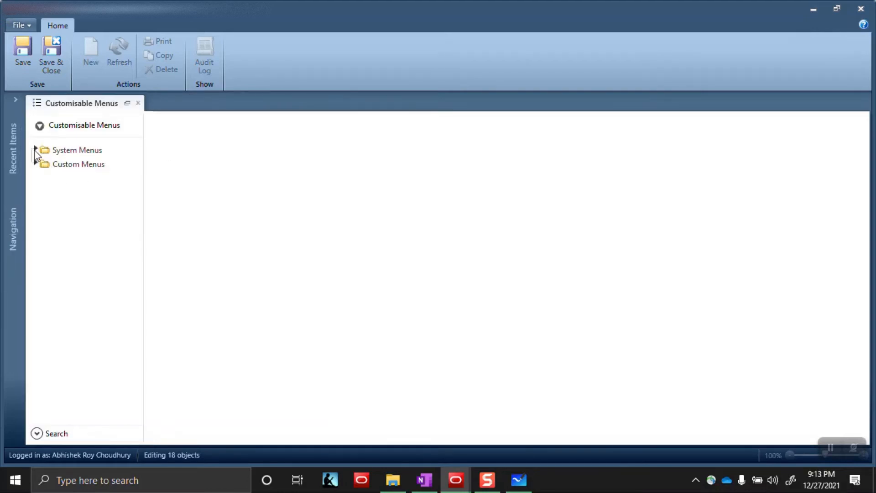
Open Service Request Queues under System Menus and go through the queue list to its end.
click(35, 150)
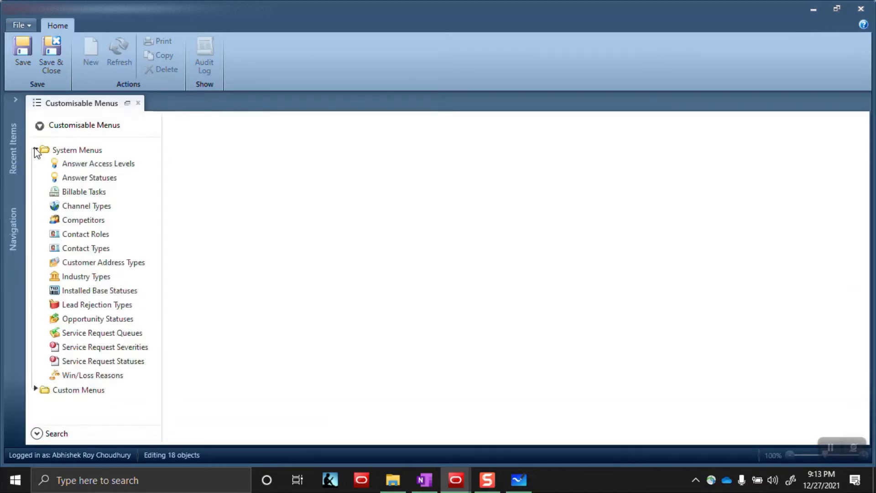
click(99, 335)
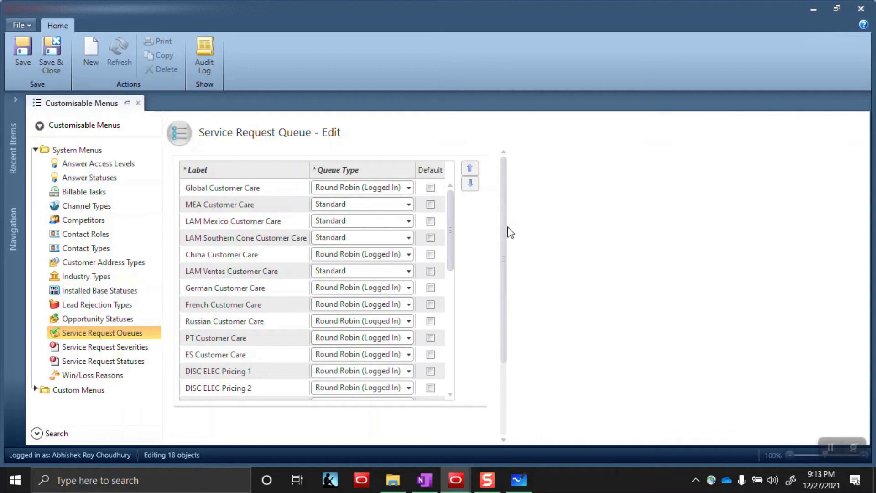
scroll(507, 233, down, 4)
scroll(515, 287, up, 1)
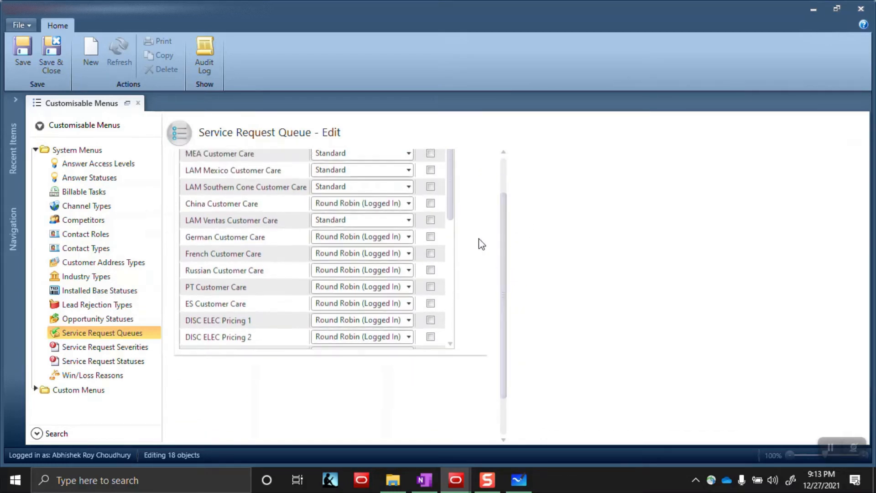
drag(452, 214, 479, 342)
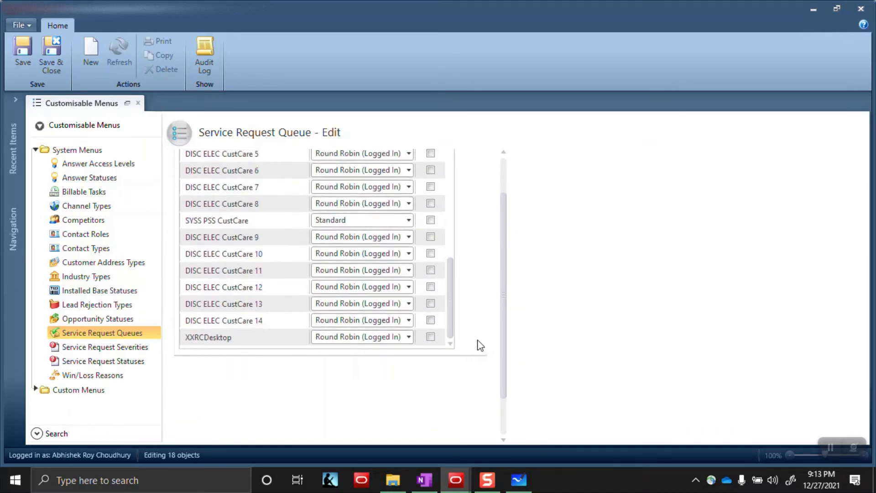
Add a new service request queue labelled XXRCLaptop with the queue type Standard.
click(90, 61)
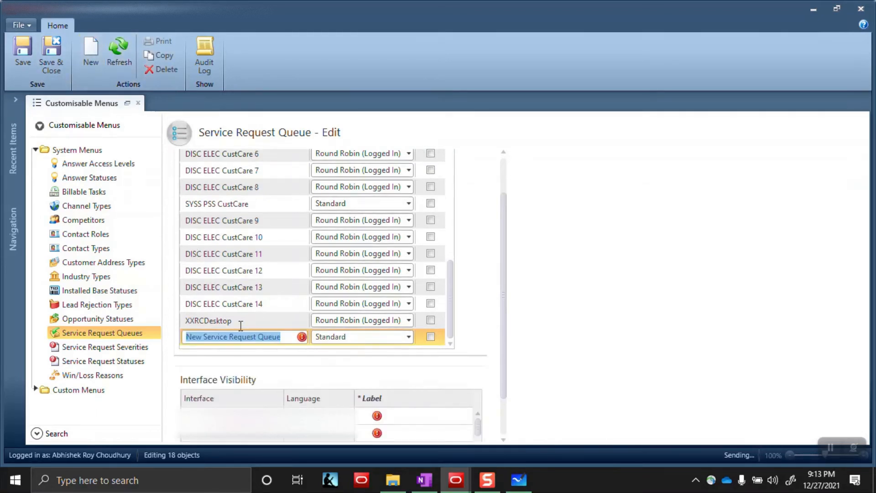
text(XXRC)
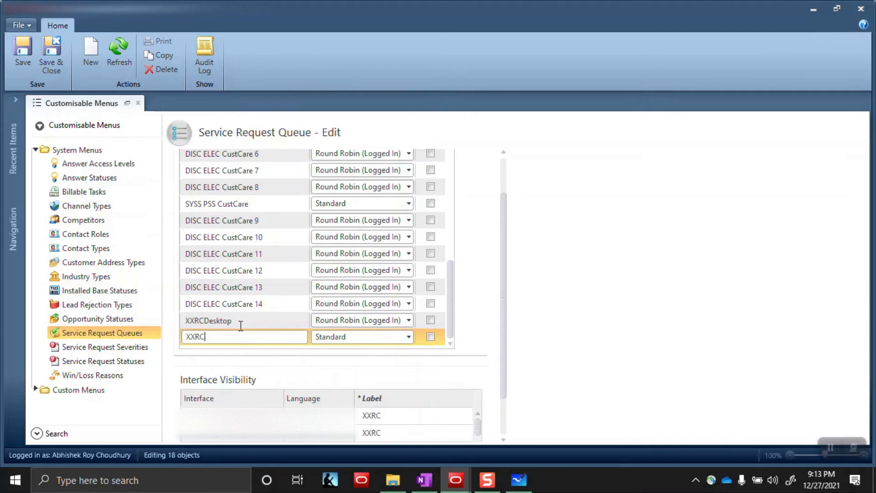
text(Laptop)
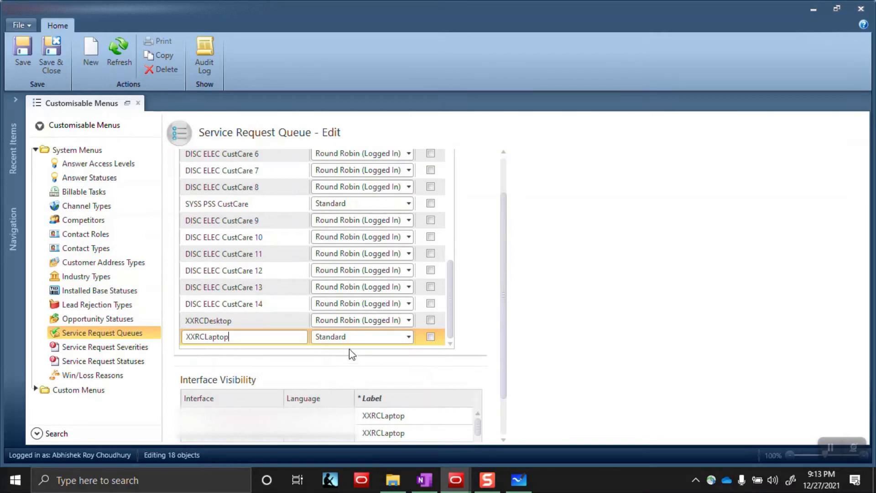
click(410, 338)
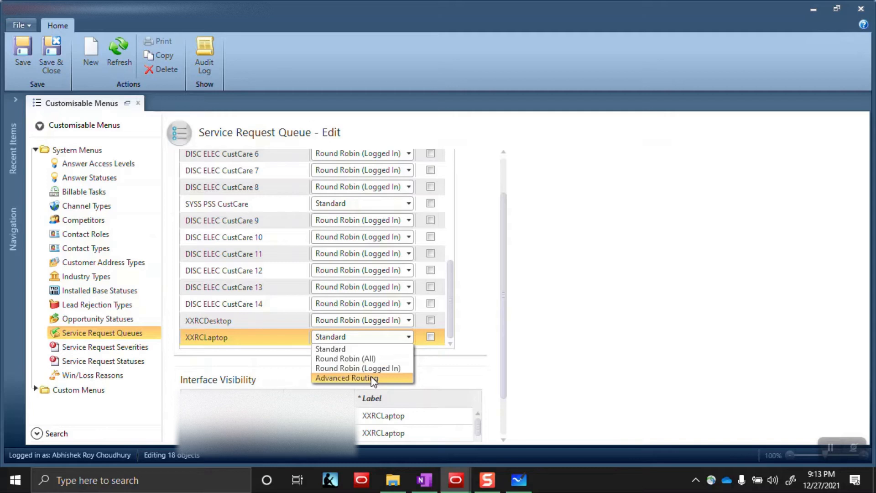
click(343, 351)
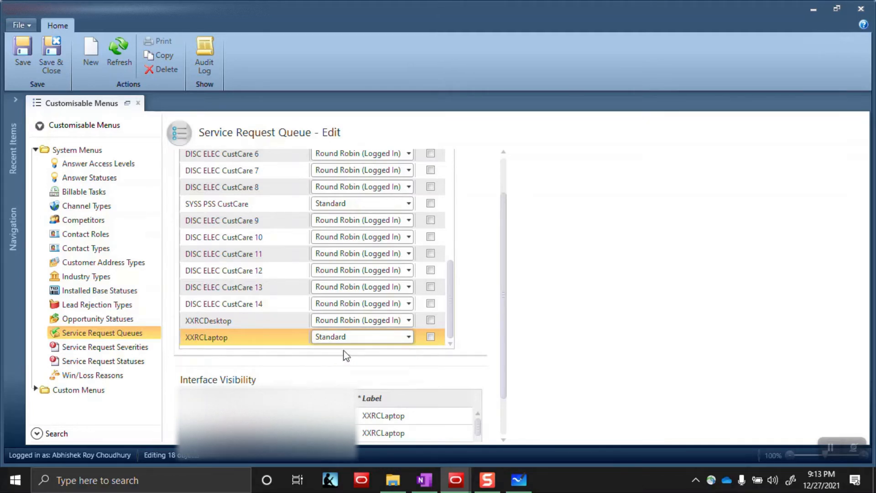
Check the XXRCLaptop queue's interface visibility labels and save the service request queues.
drag(502, 305, 499, 331)
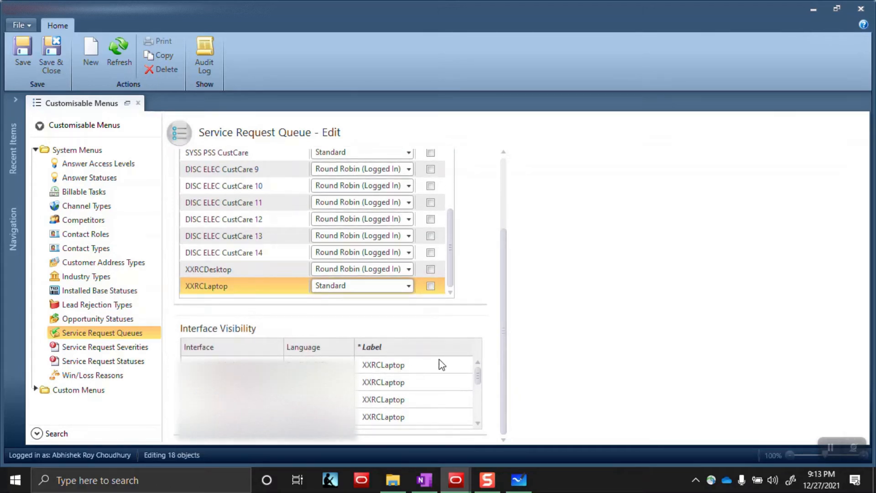
drag(504, 326, 519, 272)
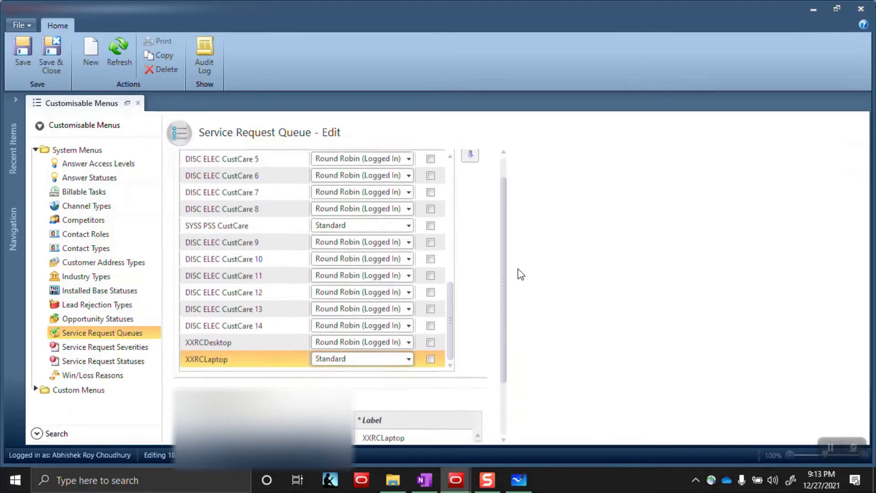
click(26, 53)
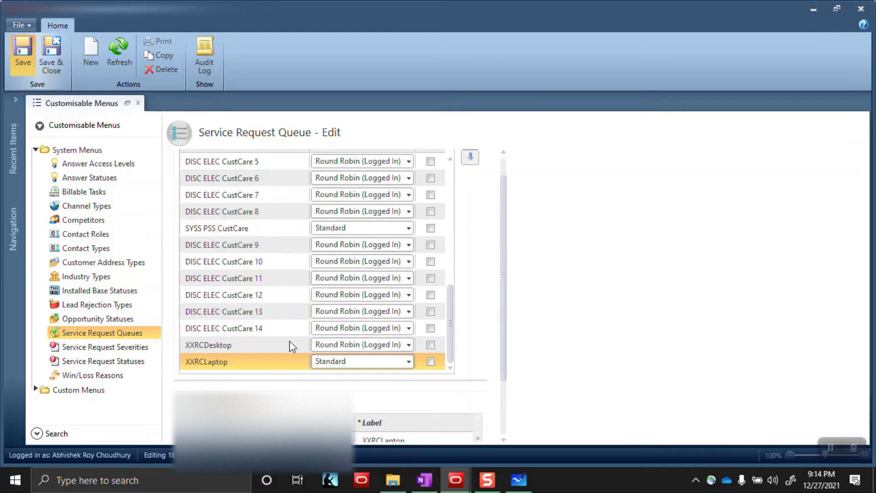
click(31, 63)
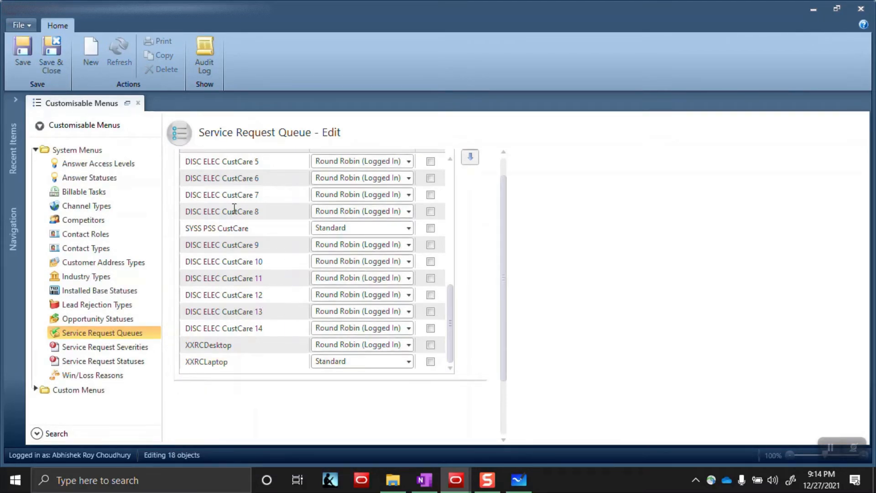
Open the XXRCAgent1 profile from the Profiles list under Staff Management.
click(18, 229)
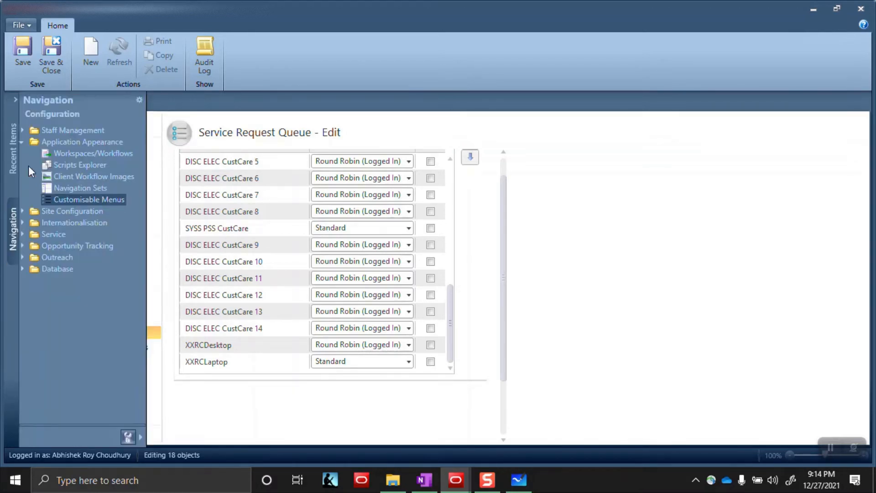
click(21, 130)
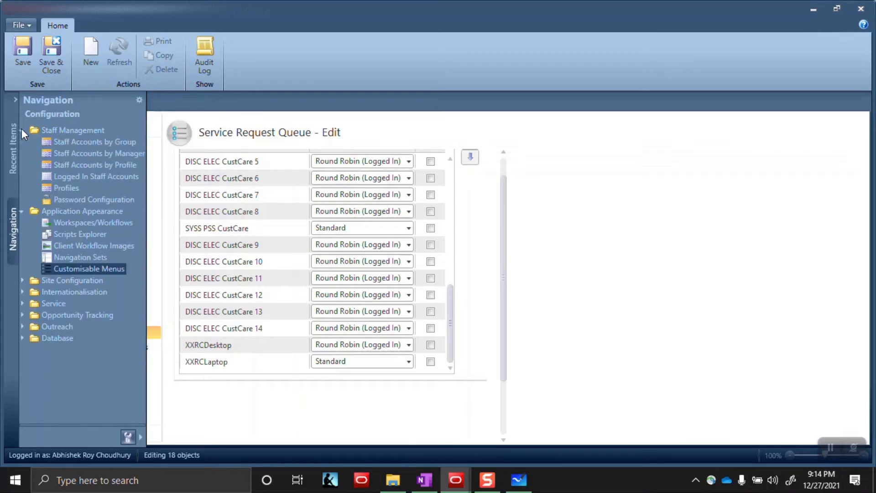
click(62, 188)
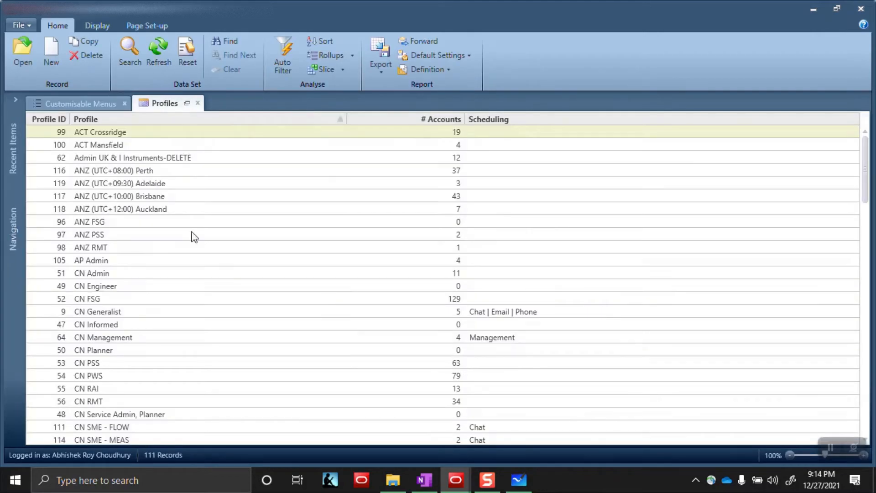
scroll(146, 333, down, 15)
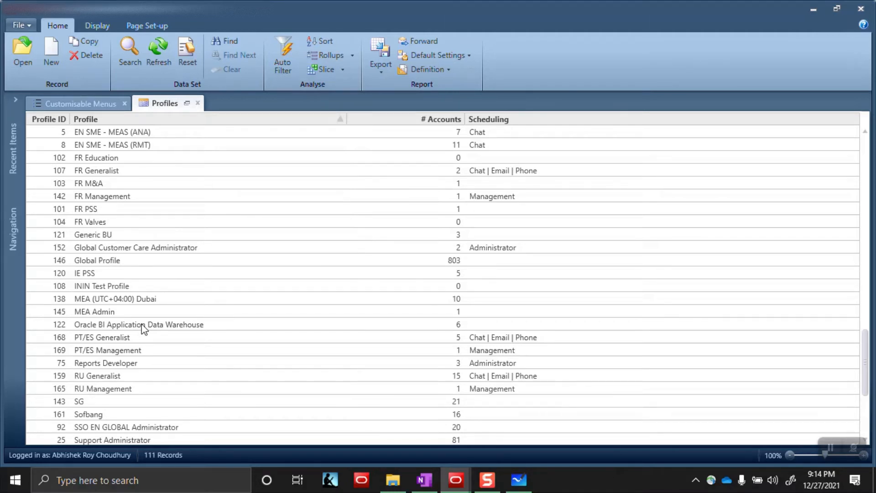
scroll(144, 328, down, 5)
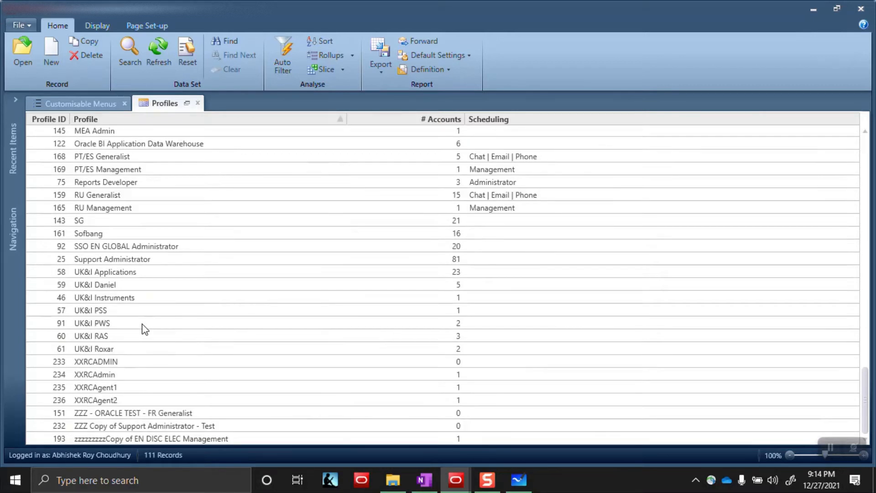
double_click(97, 388)
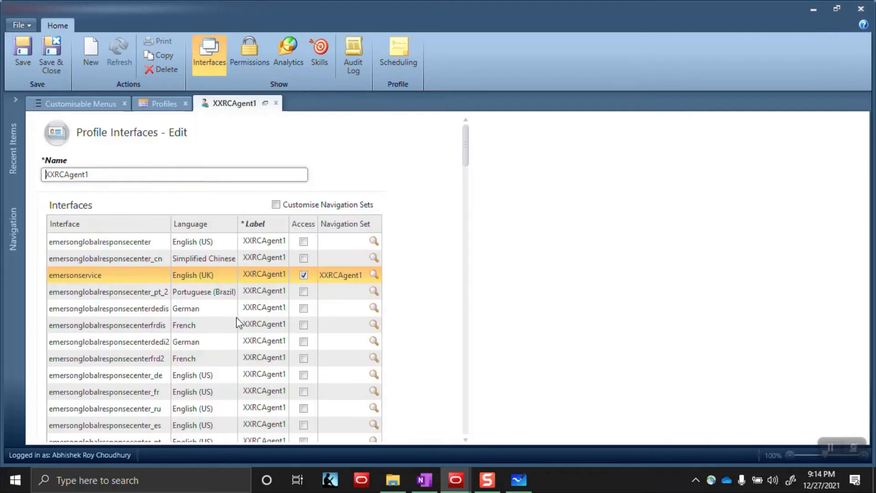
Show the XXRCAgent1 profile's Service permissions down to its Service Request Queues section.
click(253, 61)
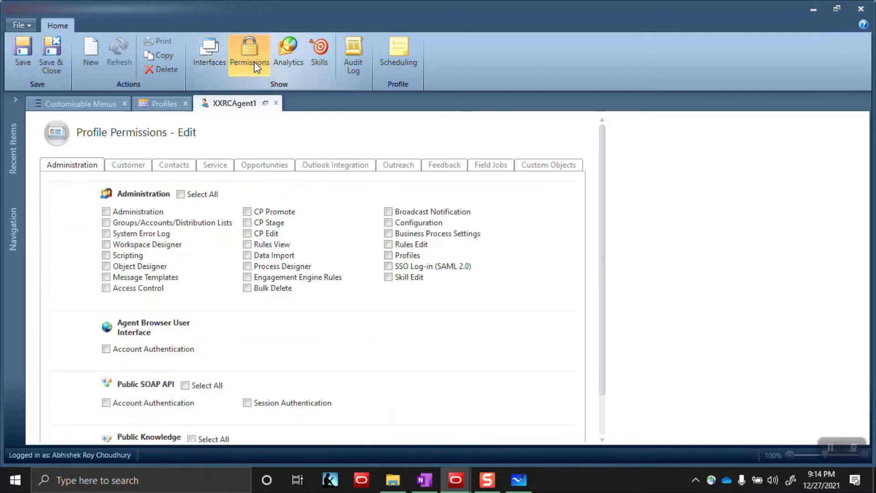
click(216, 168)
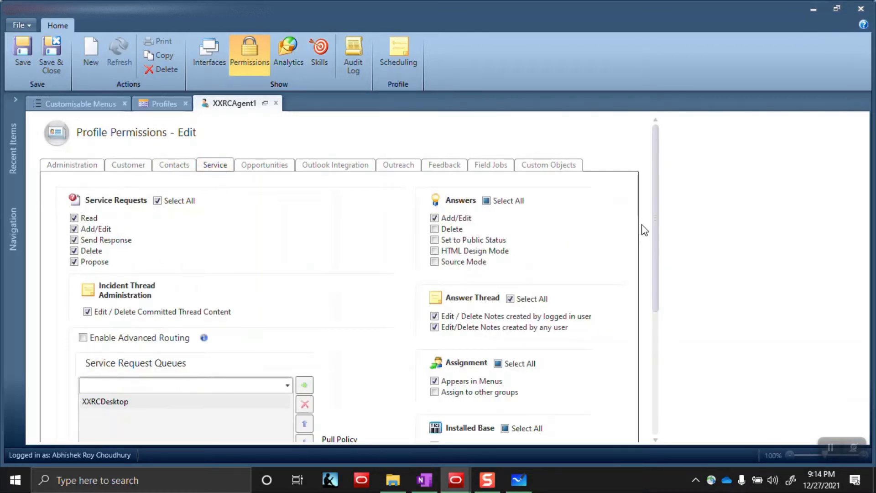
scroll(661, 242, down, 1)
scroll(661, 246, down, 3)
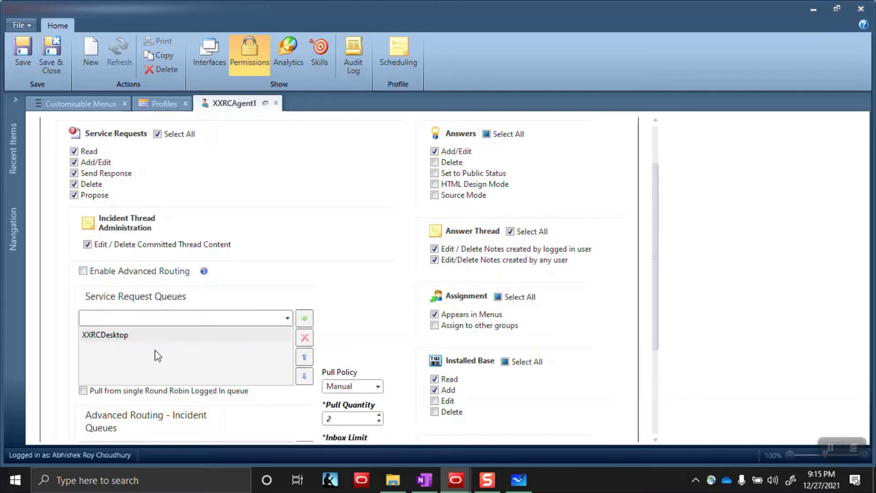
Add the XXRCLaptop queue to the XXRCAgent1 profile's service request queues.
click(289, 319)
scroll(212, 227, down, 2)
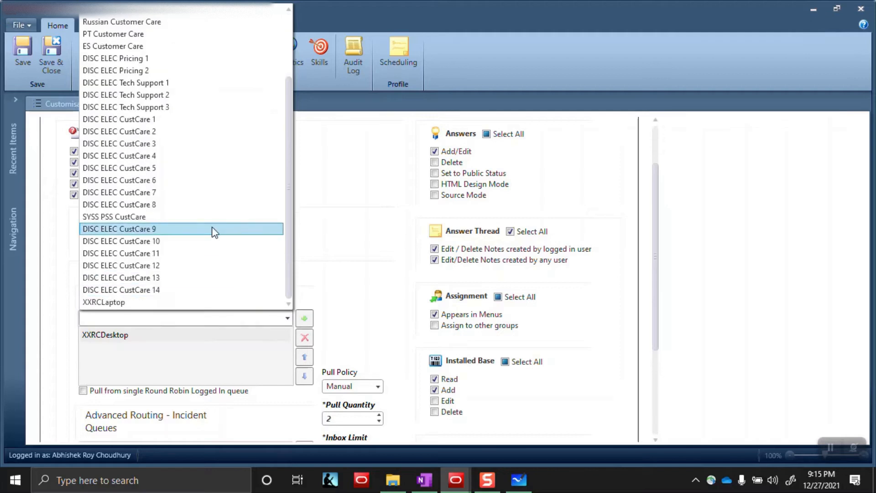
click(101, 302)
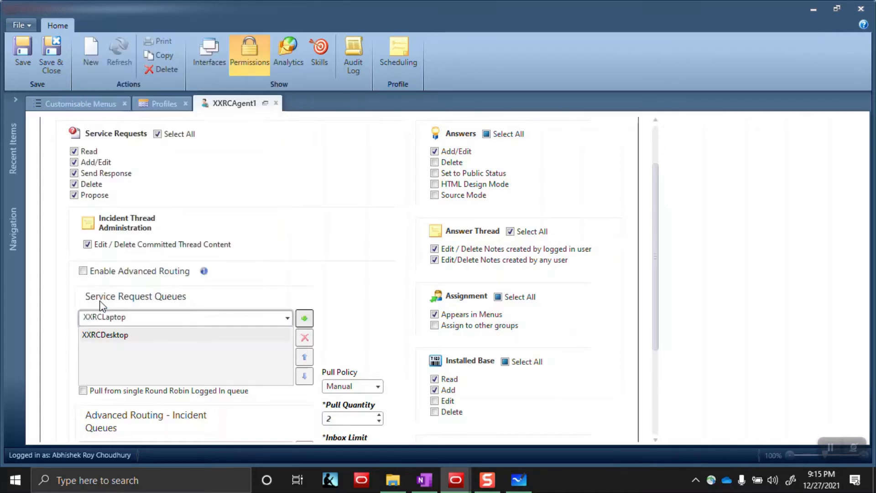
click(304, 320)
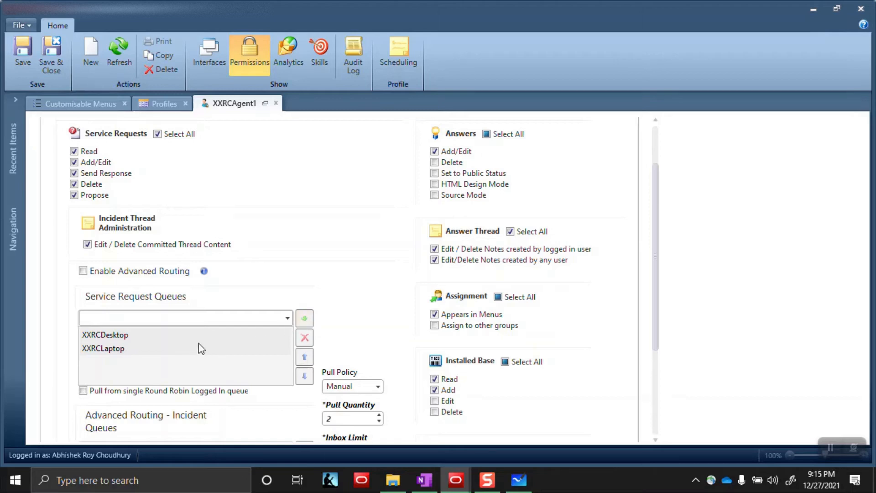
Examine the profile's Pull Quantity, Inbox Limit and Pull Policy options, then switch back to Microsoft Whiteboard.
scroll(342, 305, down, 1)
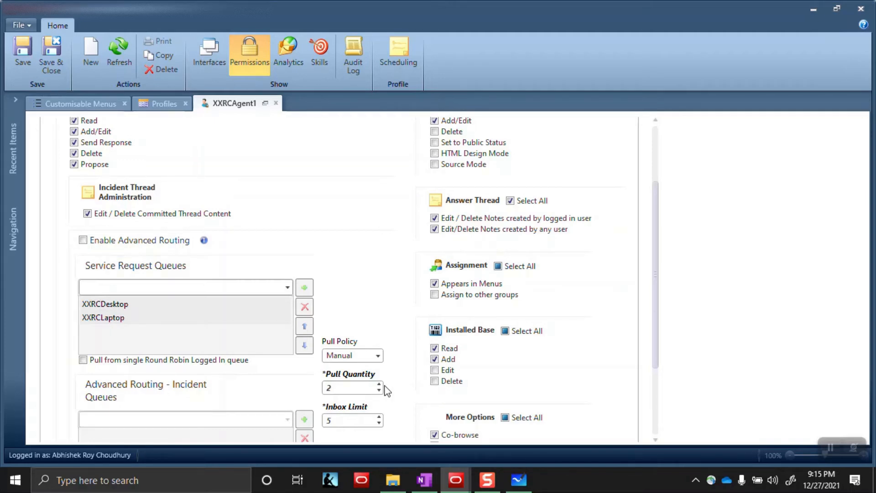
click(359, 388)
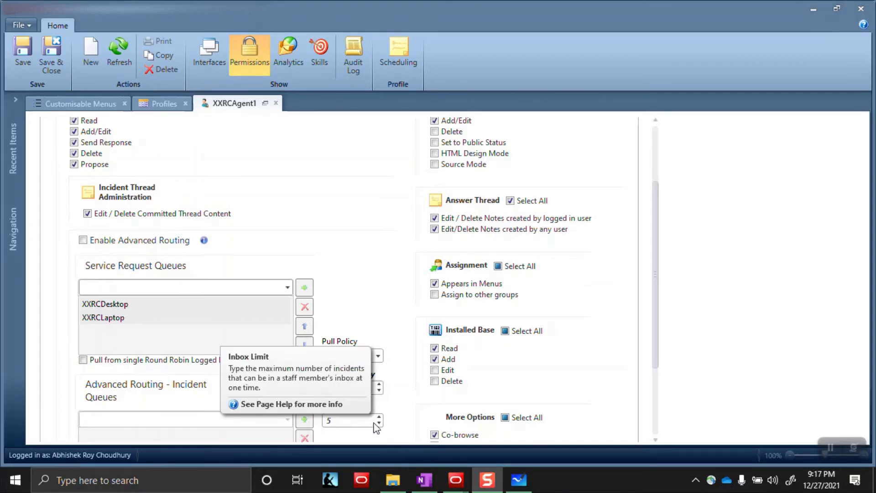
click(349, 421)
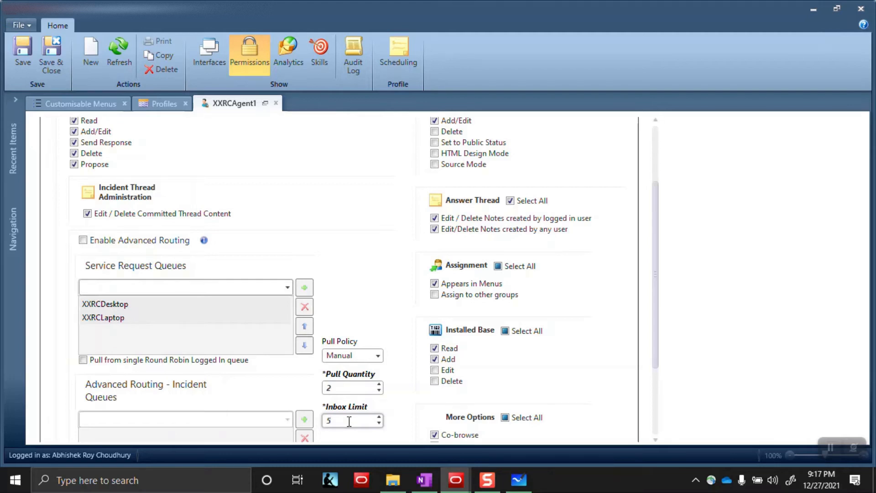
click(349, 421)
click(380, 357)
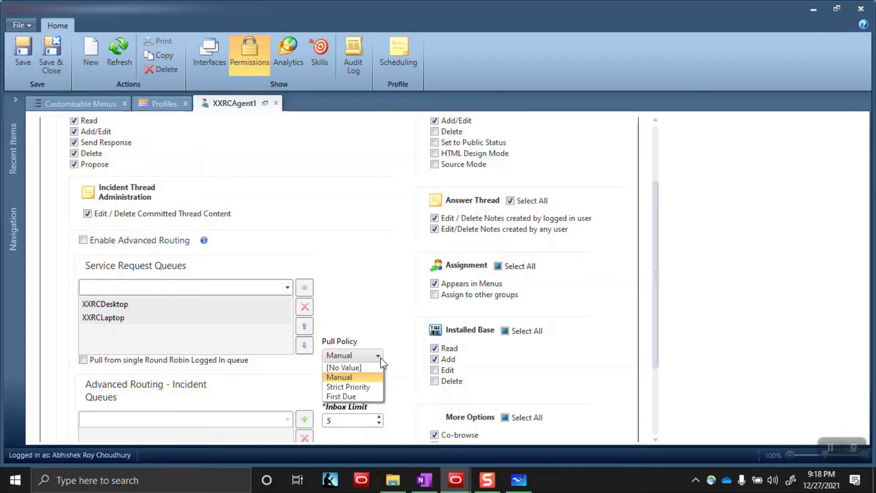
click(381, 358)
key(alt+Tab)
key(Tab)
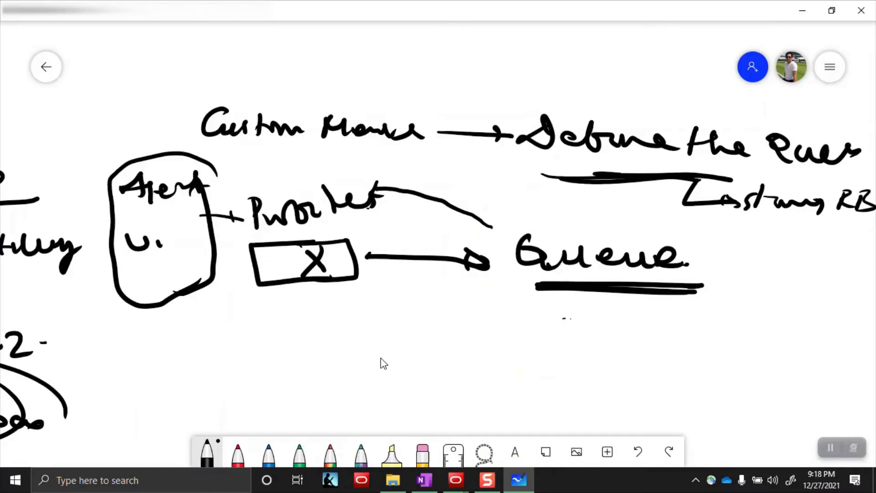
Write "Manual :-" and an underlined "Pull" heading in an empty area of the whiteboard beyond the queue diagram.
drag(622, 337, 2, 264)
drag(375, 228, 2, 260)
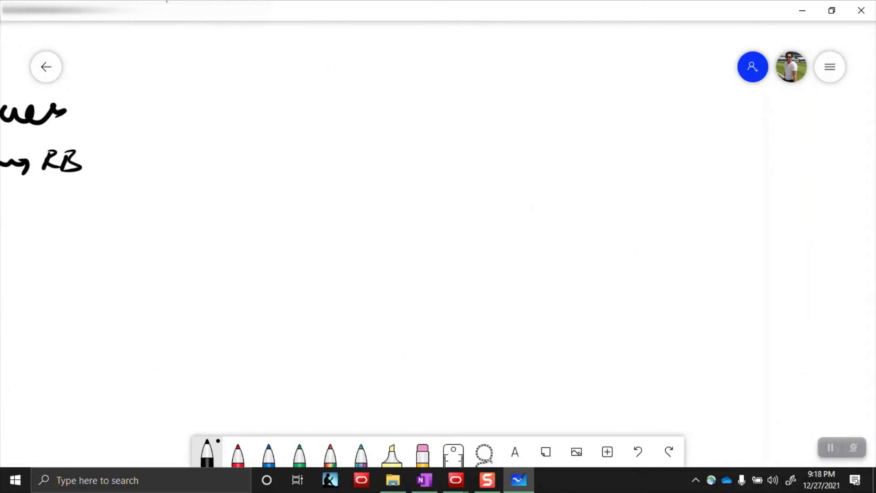
mouse_move(159, 80)
mouse_down()
mouse_move(161, 92)
mouse_move(278, 103)
mouse_move(329, 87)
mouse_move(357, 104)
mouse_up()
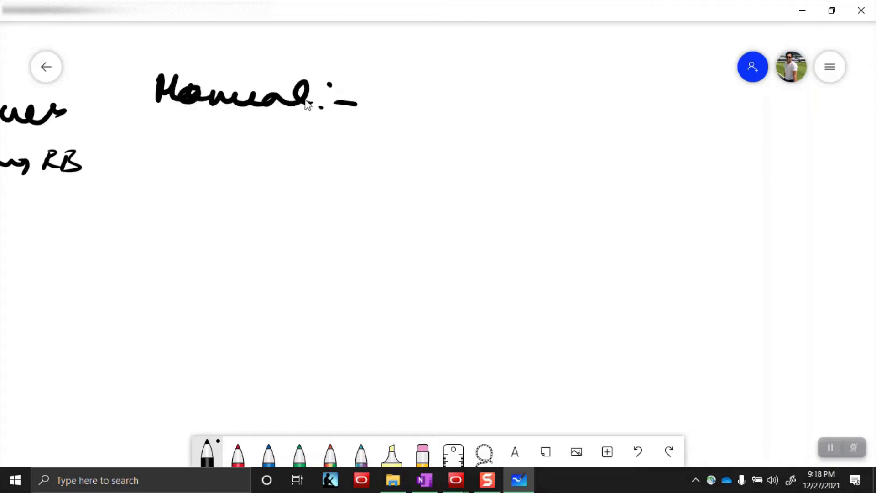
mouse_move(393, 45)
mouse_down()
mouse_move(388, 76)
mouse_move(404, 60)
mouse_move(470, 71)
mouse_move(384, 76)
mouse_up()
drag(499, 82, 368, 83)
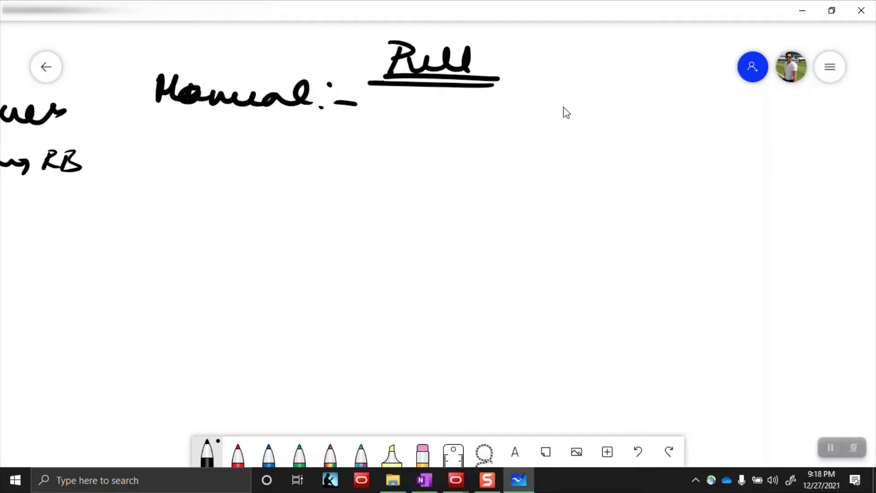
Draw a box beside "Manual" split into two rows labelled Q1 and Q2.
mouse_move(570, 109)
mouse_down()
mouse_move(432, 116)
mouse_move(416, 143)
mouse_move(490, 171)
mouse_move(585, 171)
mouse_move(566, 171)
mouse_up()
drag(563, 138, 426, 136)
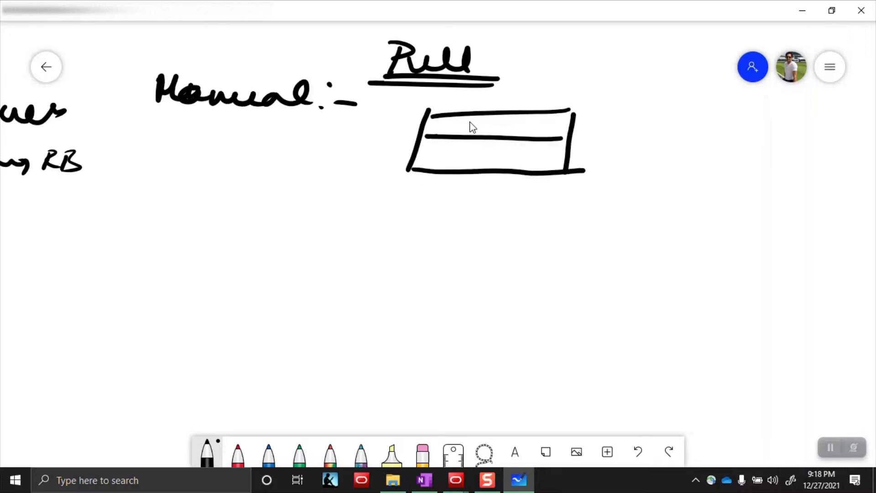
mouse_move(472, 119)
mouse_down()
mouse_move(464, 124)
mouse_move(477, 133)
mouse_up()
mouse_move(490, 118)
mouse_down()
mouse_move(467, 173)
mouse_move(522, 157)
mouse_up()
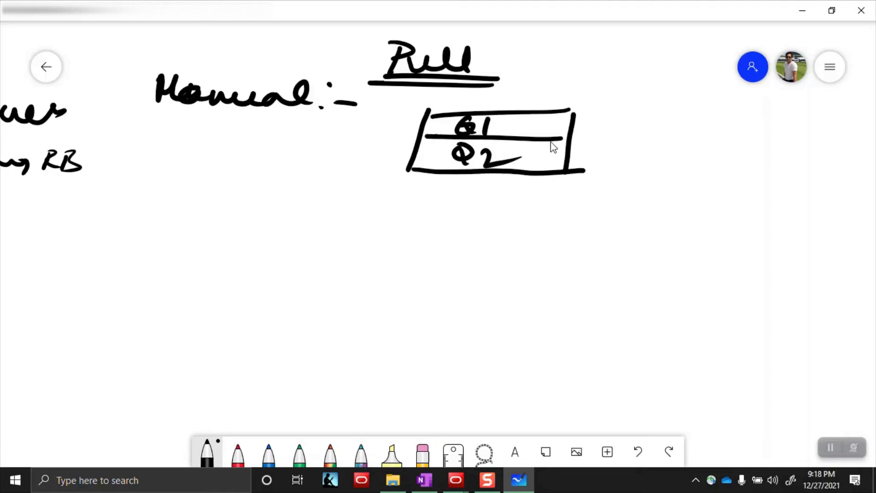
Switch to Oracle Service Cloud and set the XXRCAgent1 profile's Pull Policy to Strict Priority.
key(shift+F9)
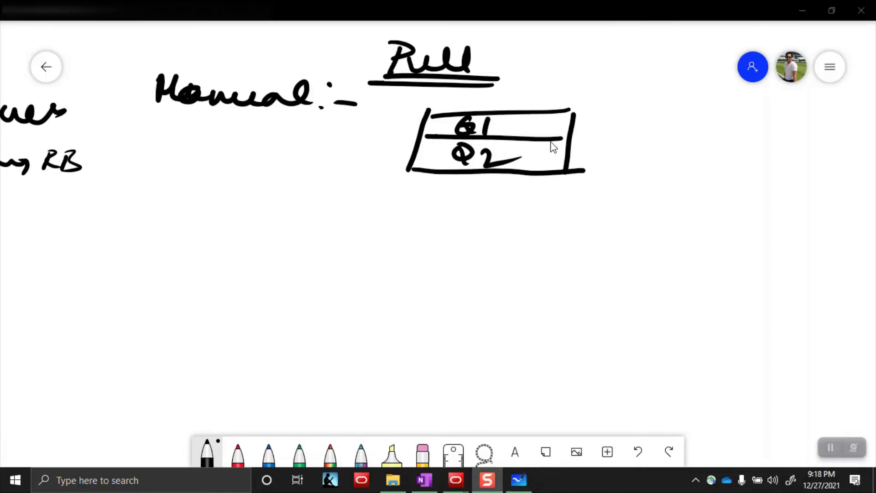
key(alt+Tab)
key(alt+Tab)
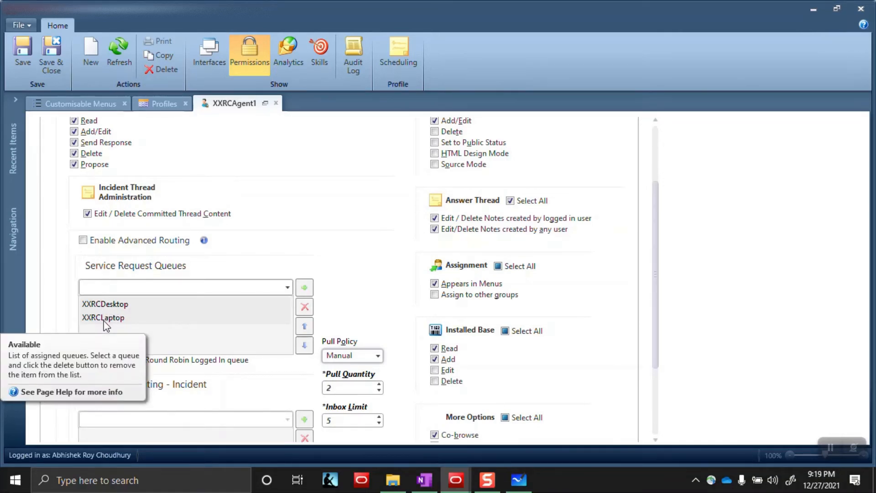
key(alt)
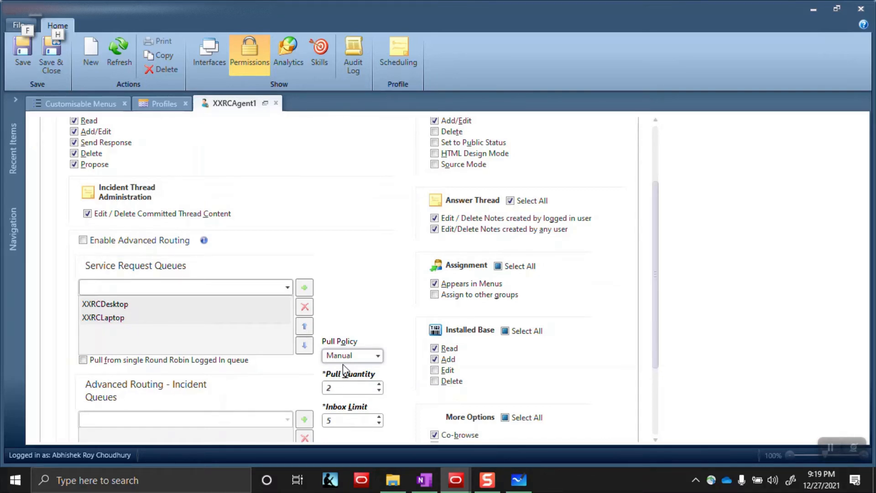
click(378, 355)
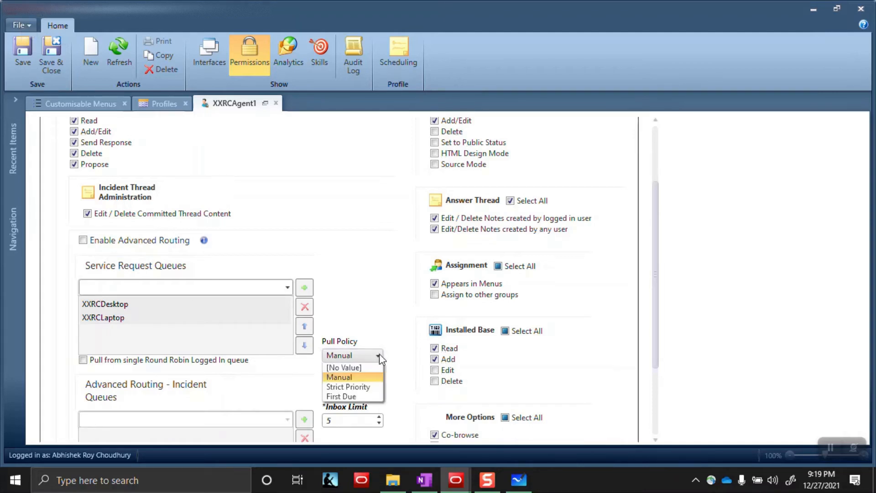
click(350, 386)
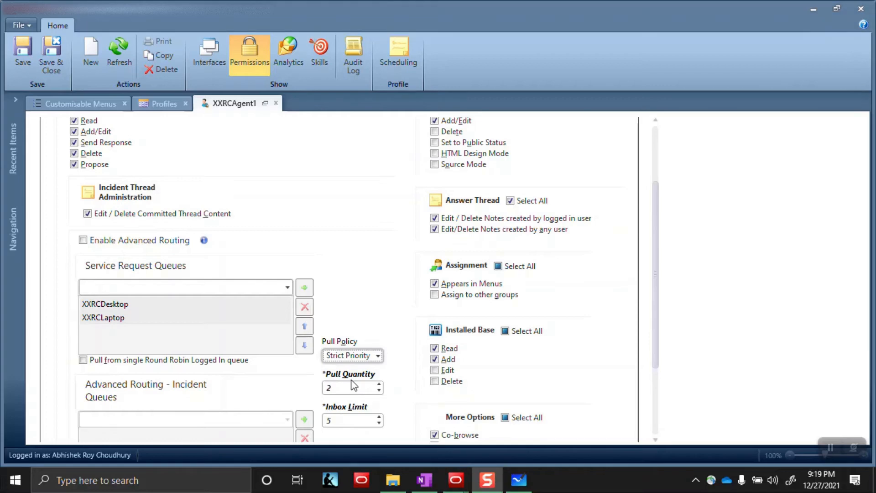
Switch back to Microsoft Whiteboard and bracket the Manual Q1/Q2 box with an arrow to the word "option".
key(alt+Tab)
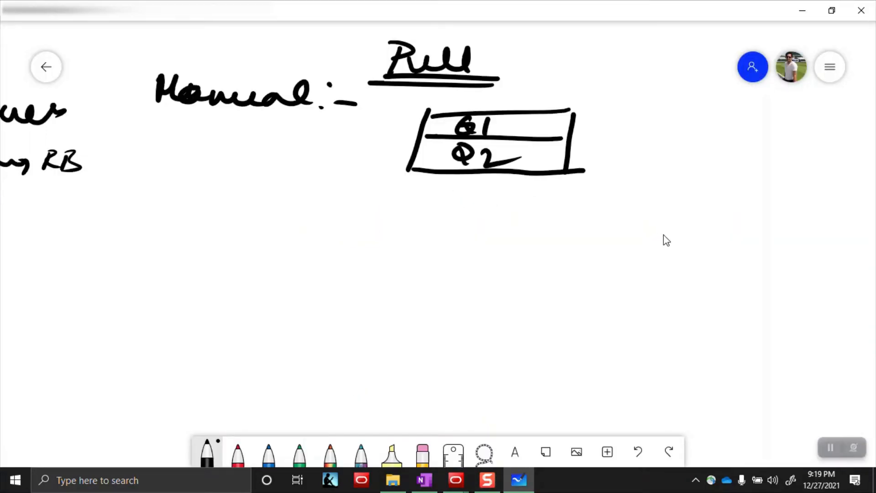
drag(599, 104, 610, 175)
drag(618, 132, 646, 132)
drag(652, 120, 661, 140)
mouse_move(701, 162)
mouse_down()
mouse_move(735, 137)
mouse_move(826, 144)
mouse_up()
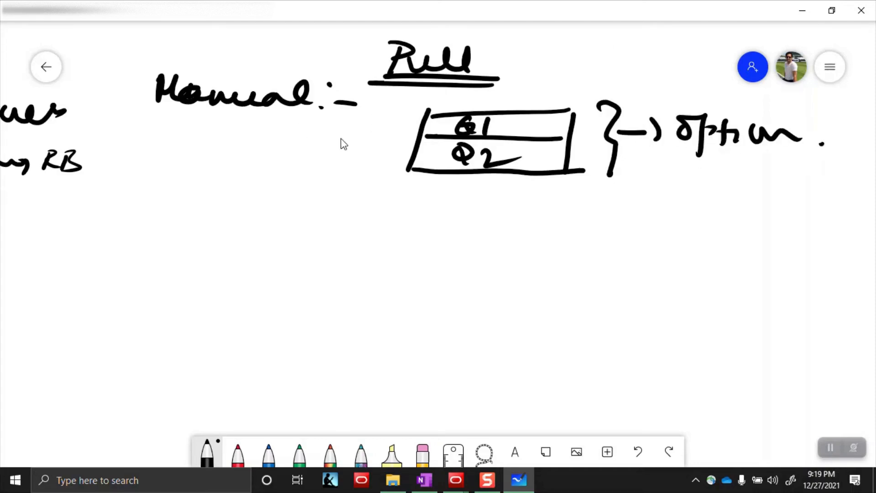
Write "Strict policy" with an arrow below "Manual" and draw a box beside it split into rows Q1 and Q2.
mouse_move(150, 181)
mouse_down()
mouse_move(145, 205)
mouse_move(250, 201)
mouse_move(268, 218)
mouse_move(370, 215)
mouse_move(386, 244)
mouse_move(454, 242)
mouse_up()
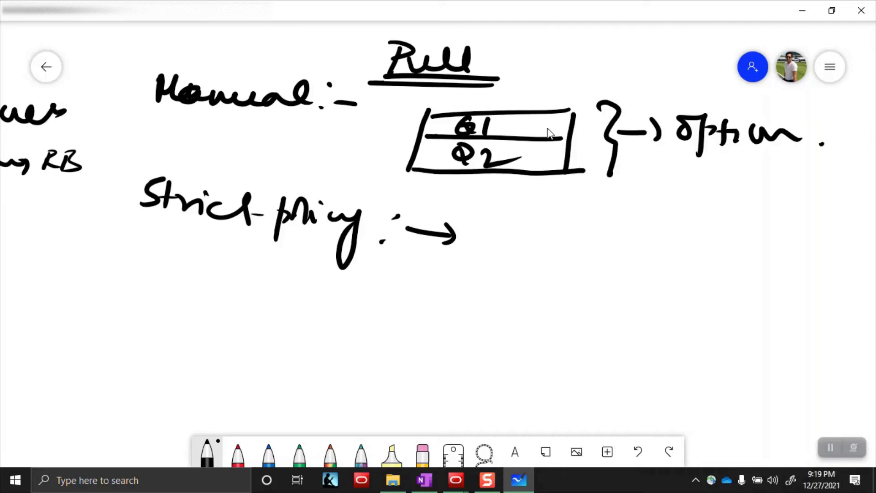
key(alt+Tab)
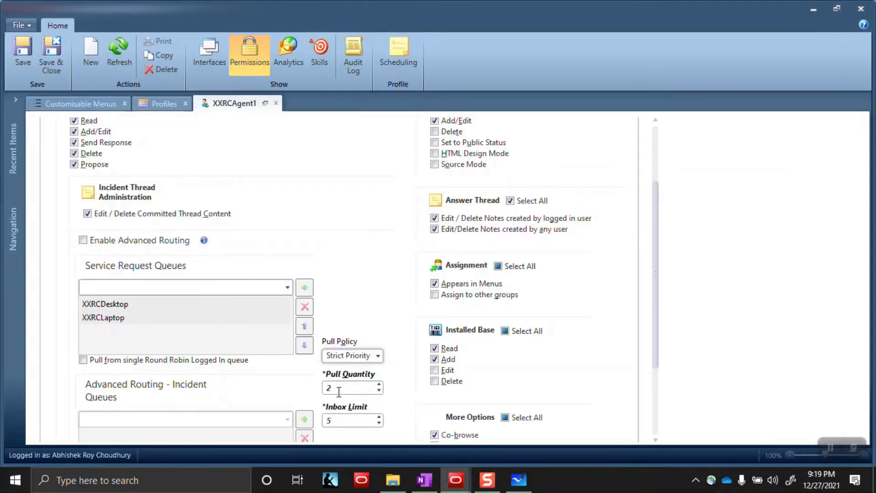
key(alt+Tab)
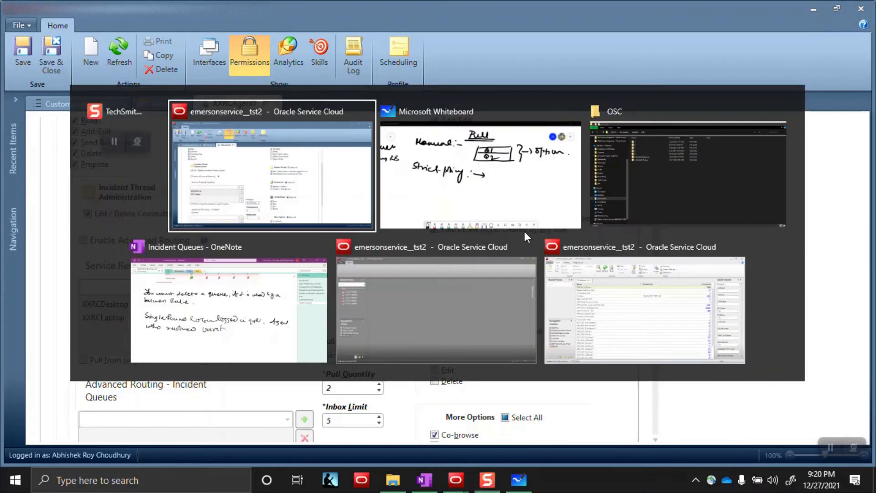
key(alt+Tab)
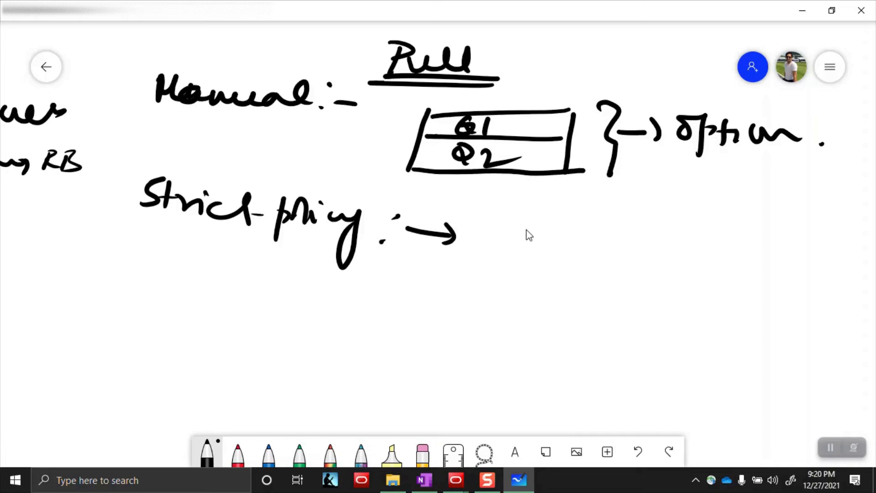
mouse_move(578, 226)
mouse_down()
mouse_move(497, 222)
mouse_move(613, 302)
mouse_up()
mouse_move(550, 225)
mouse_down()
mouse_move(647, 227)
mouse_move(596, 304)
mouse_up()
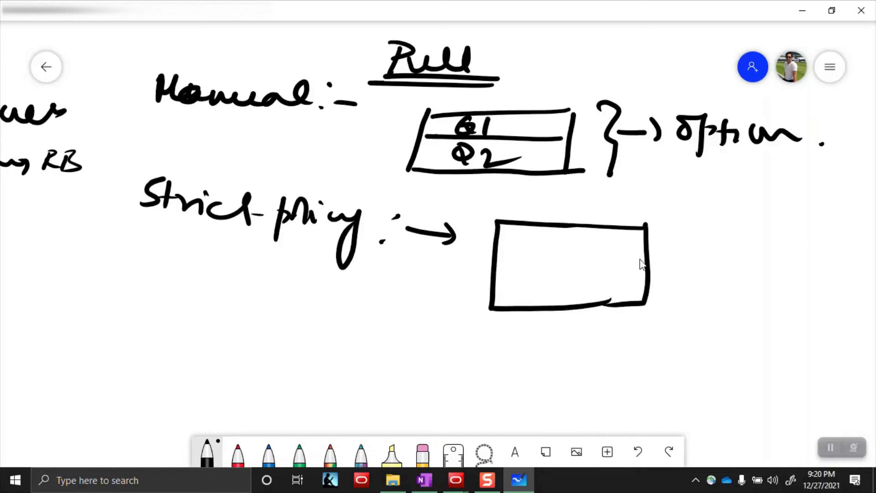
drag(641, 260, 464, 261)
drag(563, 238, 578, 257)
mouse_move(558, 274)
mouse_down()
mouse_move(541, 281)
mouse_move(565, 292)
mouse_up()
drag(574, 283, 624, 285)
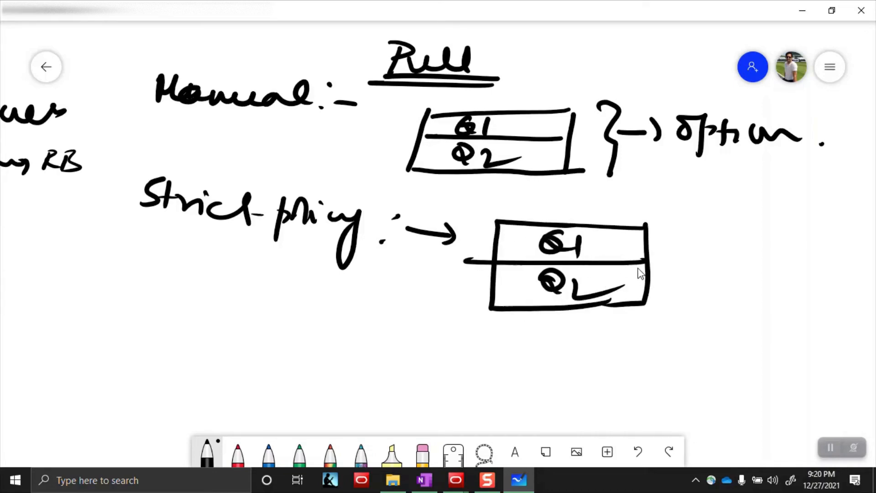
Circle Q1 and Q2 in the Strict policy box, link each to a handwritten label, and draw two arrows out of Q1.
mouse_move(616, 242)
mouse_down()
mouse_move(514, 267)
mouse_move(639, 203)
mouse_move(746, 205)
mouse_up()
drag(621, 291, 657, 337)
drag(666, 338, 733, 335)
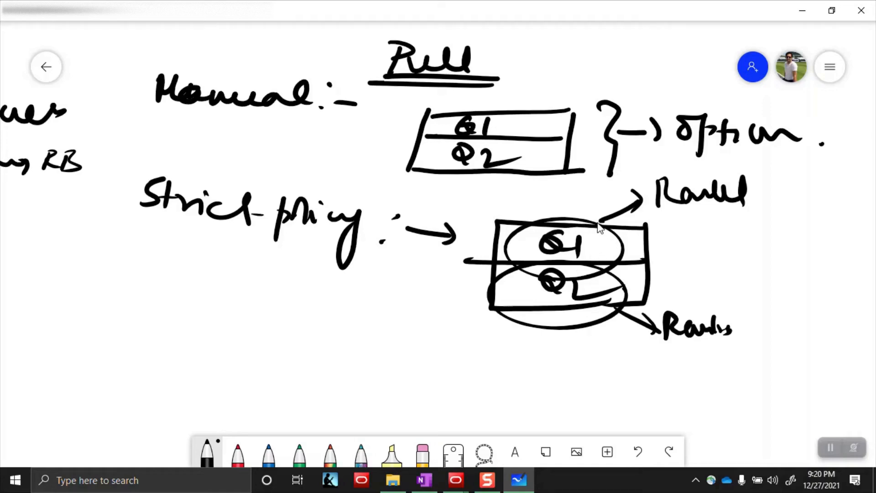
mouse_move(621, 244)
mouse_down()
mouse_move(706, 235)
mouse_move(693, 246)
mouse_up()
drag(621, 251, 708, 252)
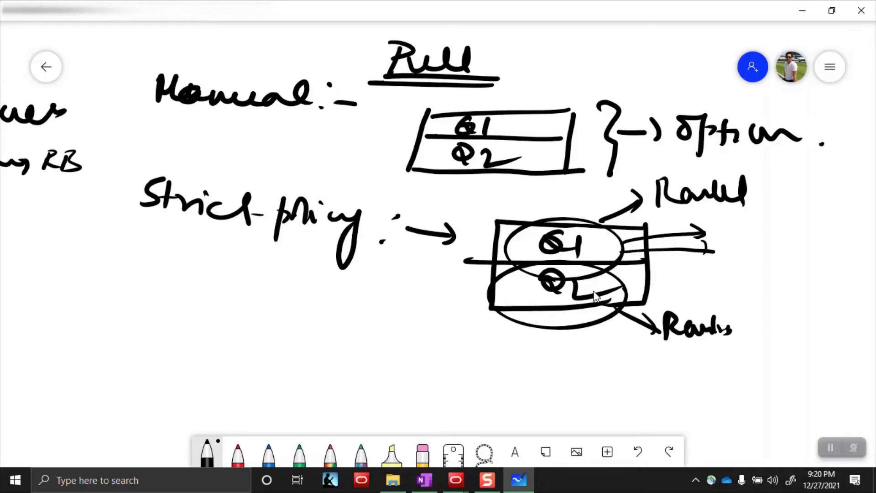
Add another arrow and handwriting over Q1, plus a short two-line note beyond its arrows.
mouse_move(601, 242)
mouse_down()
mouse_move(694, 227)
mouse_move(684, 234)
mouse_up()
mouse_move(552, 244)
mouse_down()
mouse_move(551, 256)
mouse_move(612, 254)
mouse_up()
click(783, 227)
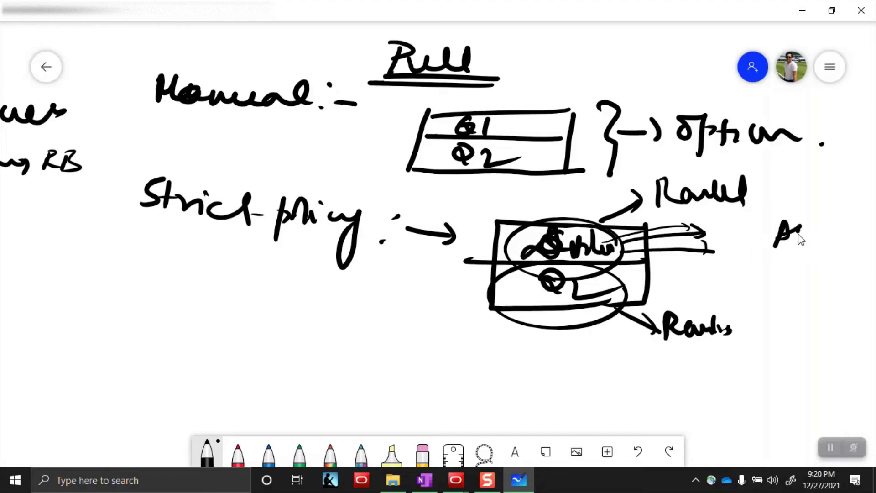
drag(800, 237, 838, 232)
drag(776, 262, 816, 272)
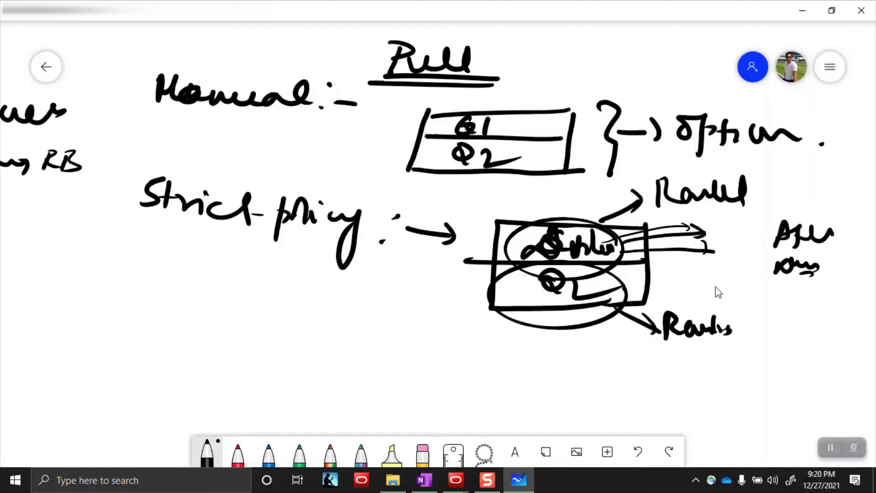
Draw an arrow from Q2 to an underlined "1 inc." and add more lines and marks around the Q1 and Q2 rows.
drag(577, 313, 667, 367)
drag(678, 363, 716, 371)
click(724, 377)
drag(672, 385, 723, 388)
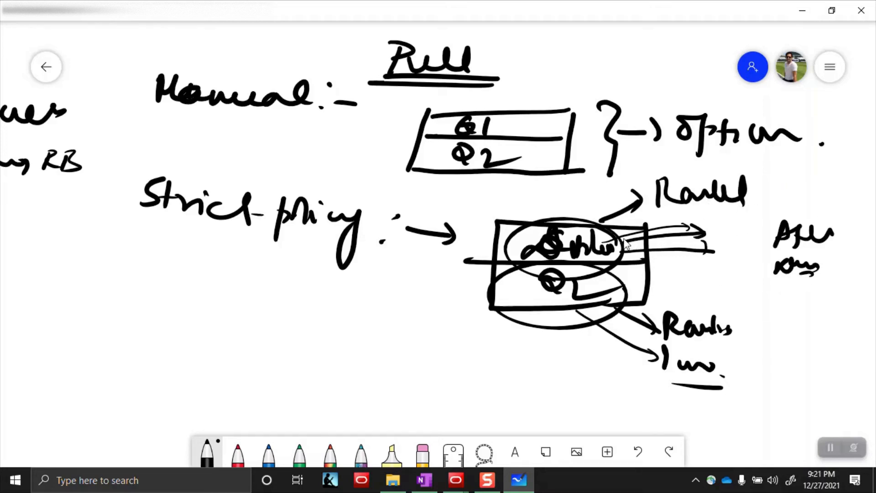
drag(625, 242, 716, 227)
mouse_move(625, 250)
mouse_down()
mouse_move(744, 246)
mouse_move(757, 259)
mouse_up()
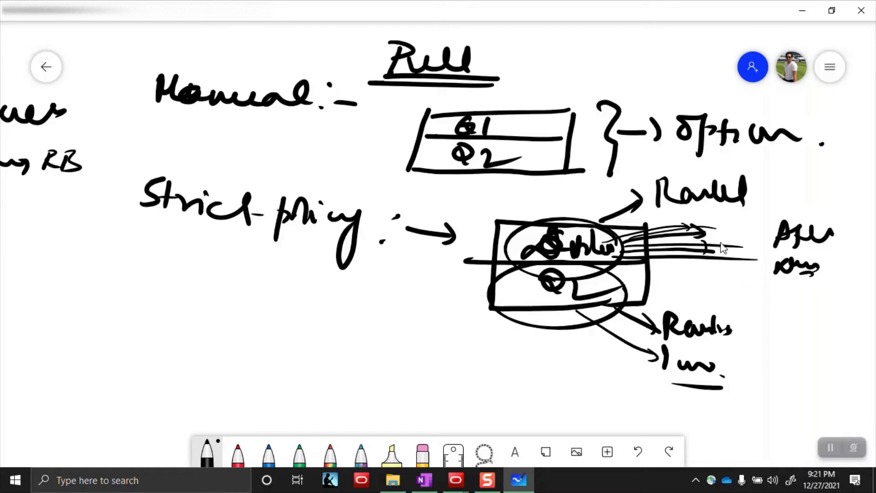
drag(692, 217, 644, 207)
drag(611, 283, 612, 289)
drag(627, 291, 626, 320)
Switch to Oracle Service Cloud, point out the XXRCDesktop and XXRCLaptop queues, and set the Pull Policy to First Due.
key(alt+Tab)
key(alt+Tab)
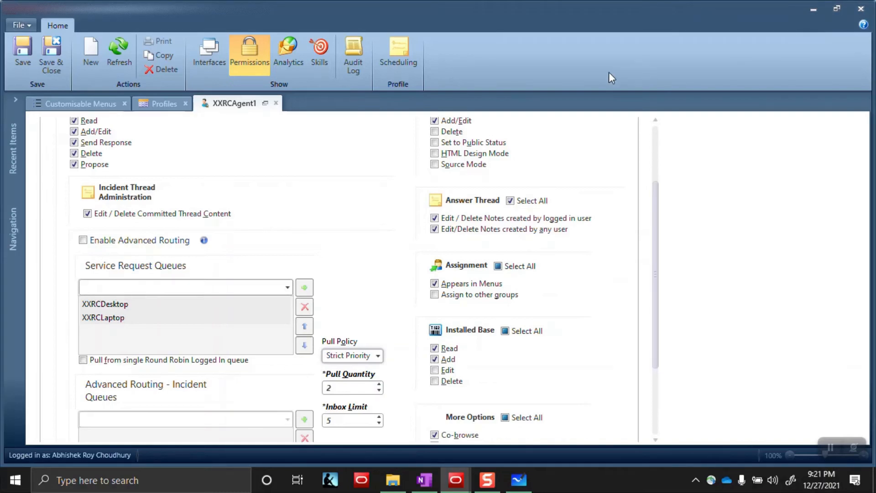
click(91, 305)
click(93, 320)
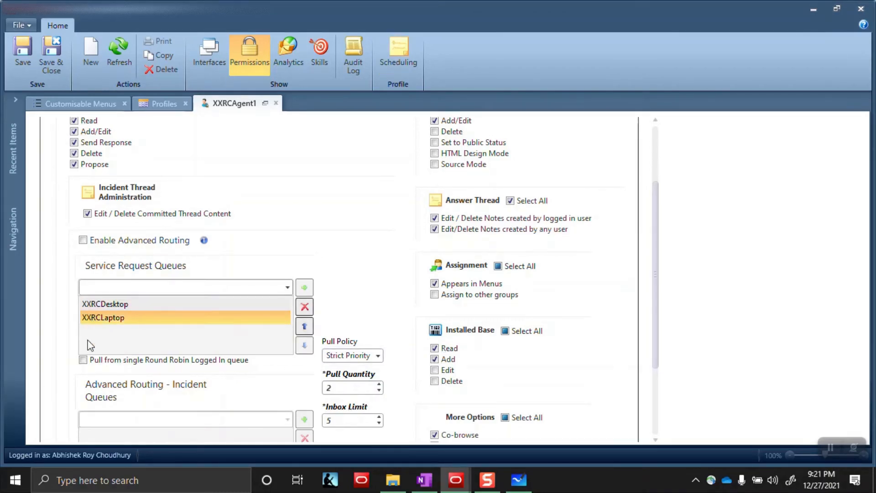
click(368, 356)
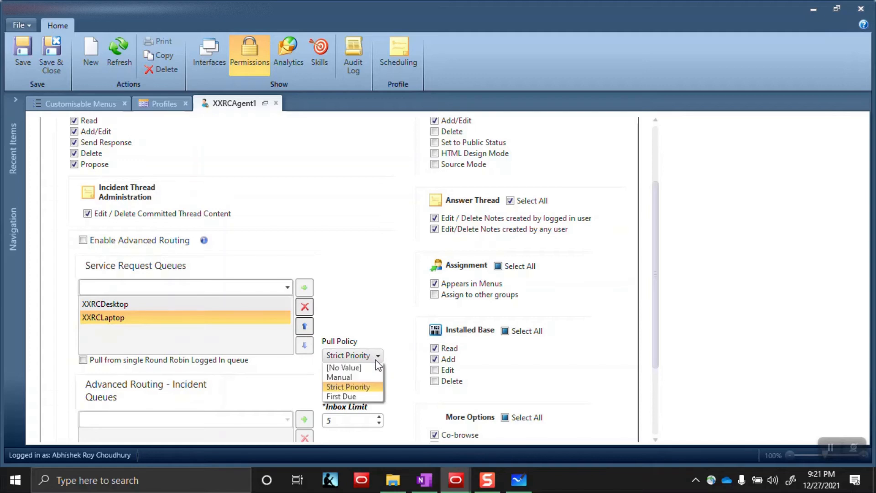
click(345, 397)
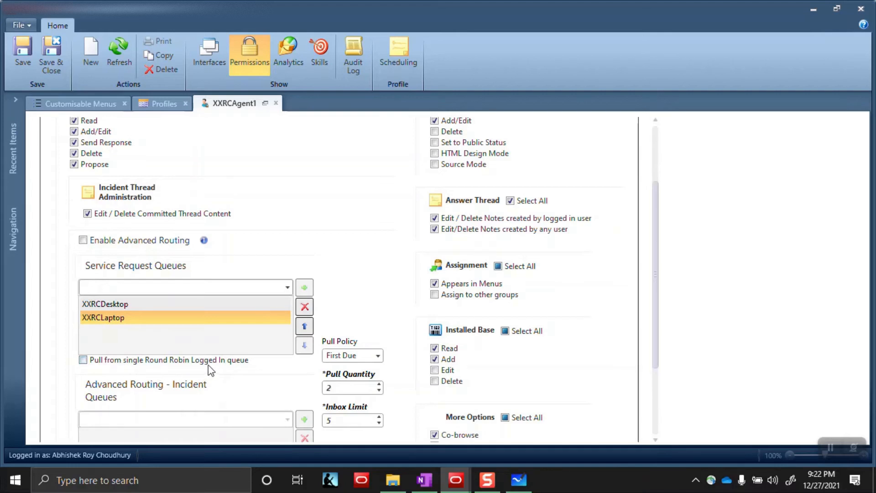
Enable "Pull from single Round Robin Logged In queue", point out both assigned queues, and disable the option again.
click(84, 360)
click(119, 305)
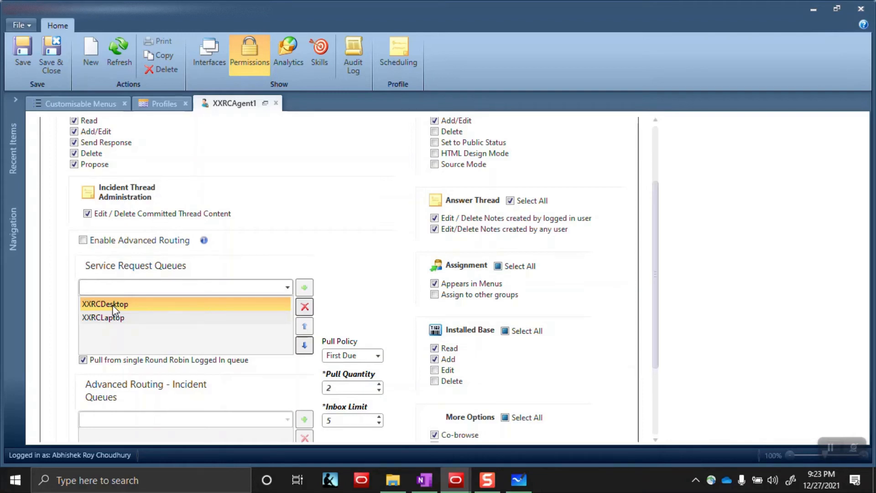
click(112, 319)
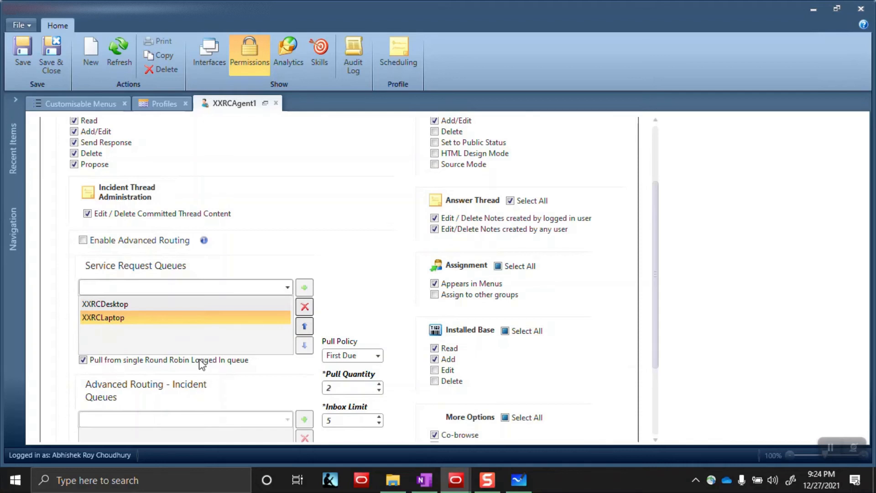
click(83, 360)
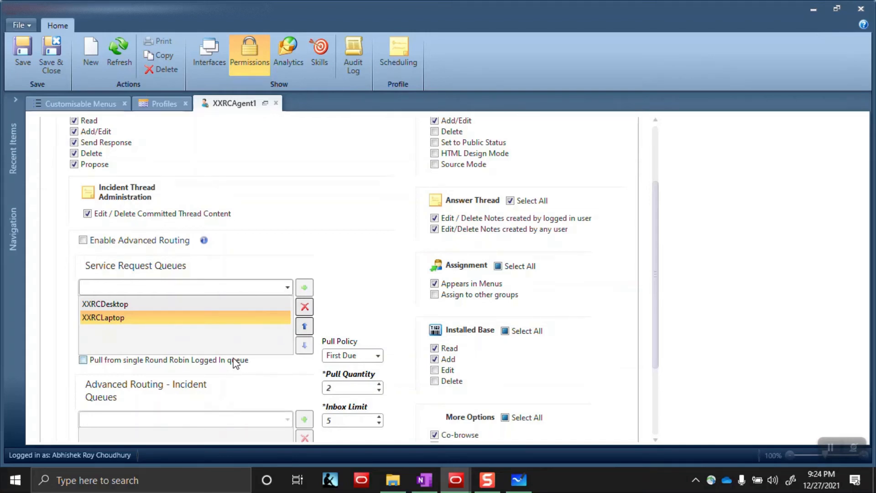
Point out the XXRCDesktop and XXRCLaptop queues and set the profile's Pull Policy to Manual.
mouse_move(233, 360)
click(117, 304)
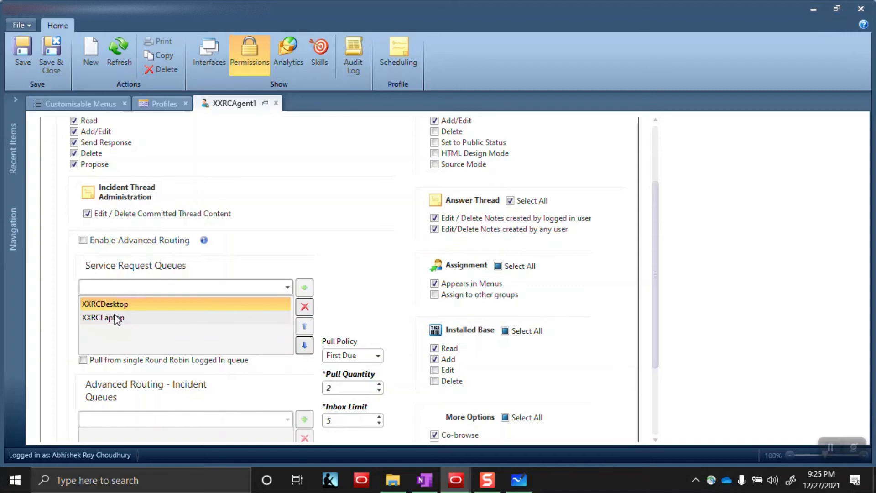
click(118, 318)
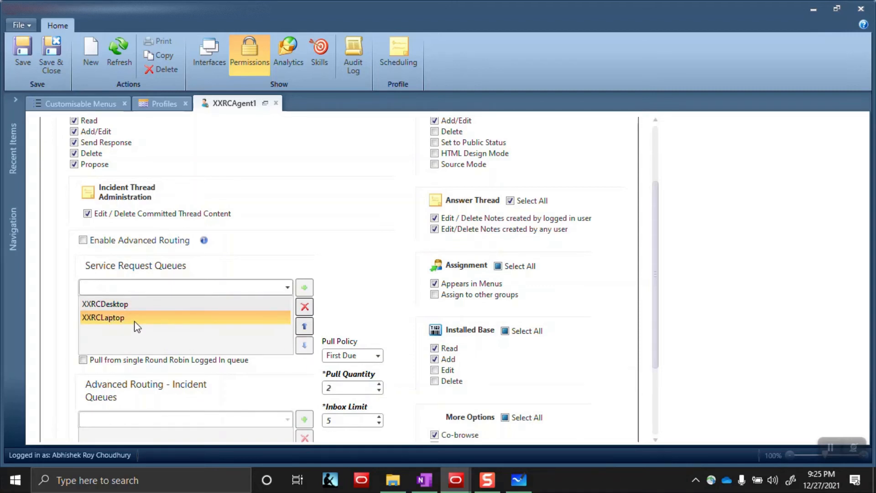
click(372, 356)
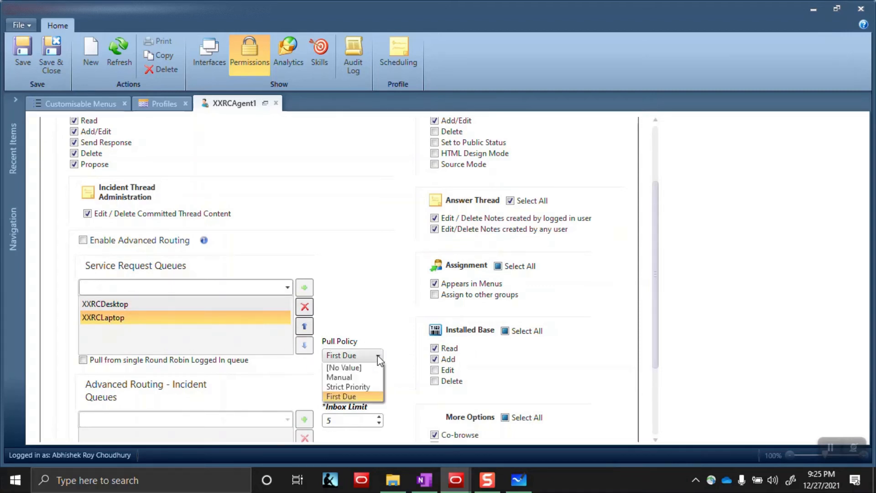
click(343, 378)
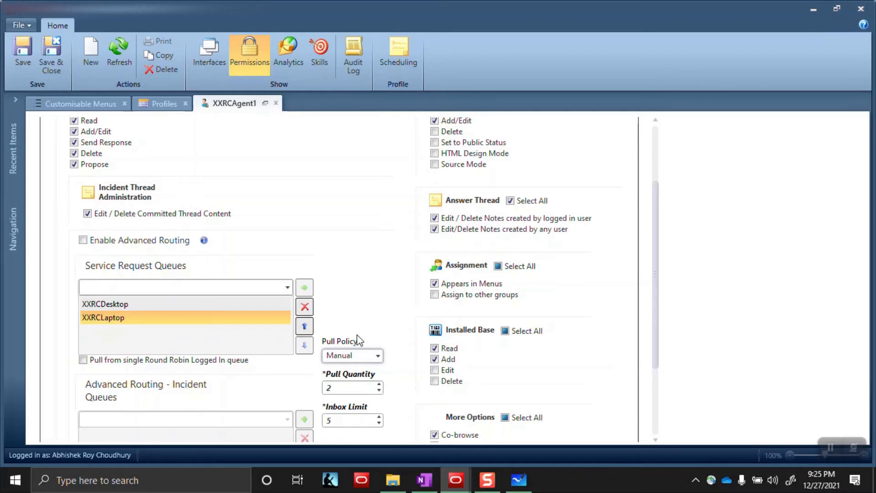
Point out the Pull Quantity and Inbox Limit settings and save the XXRCAgent1 profile.
click(340, 389)
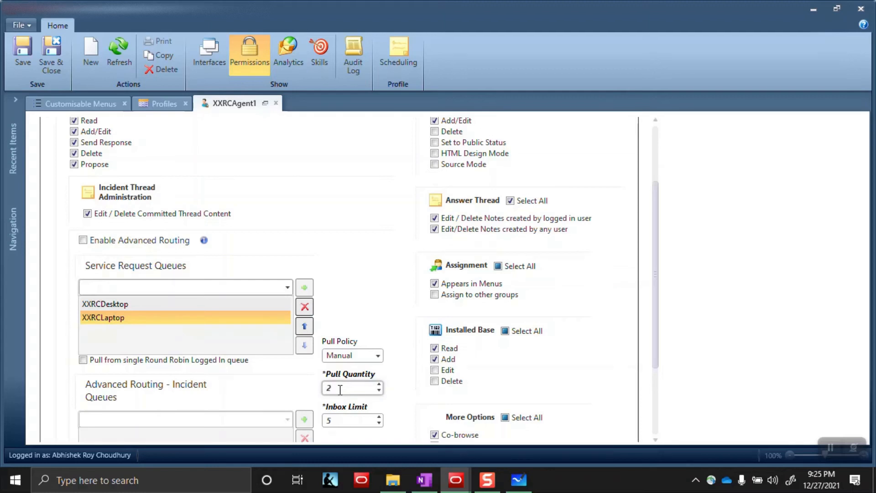
click(340, 421)
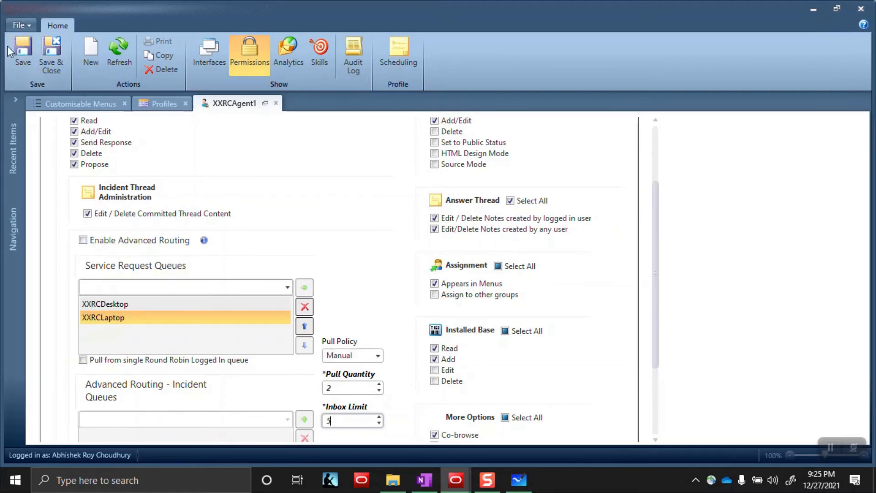
click(22, 51)
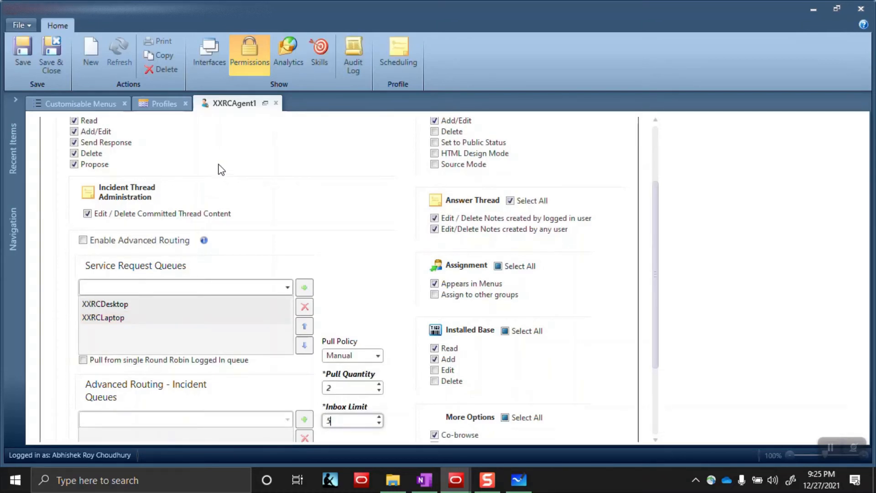
Create a new service request with the subject "Laptop is not working-1".
click(32, 24)
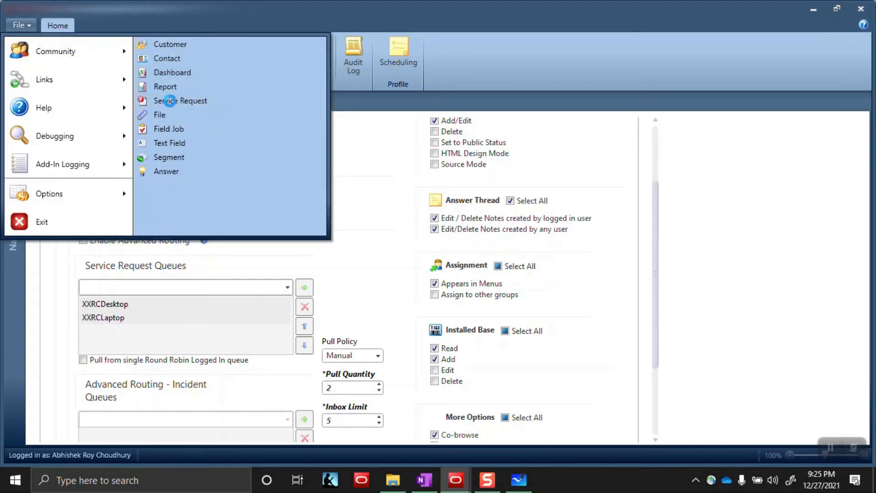
click(171, 101)
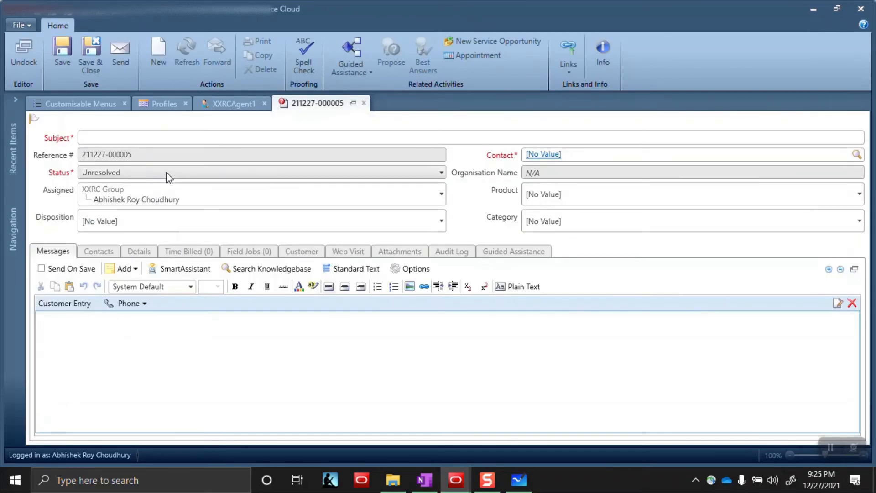
click(168, 137)
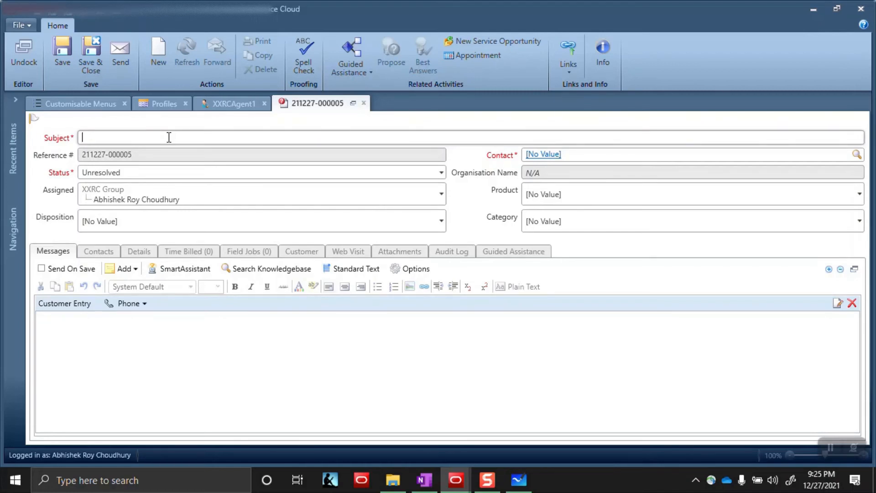
text(Laptop is not working-1)
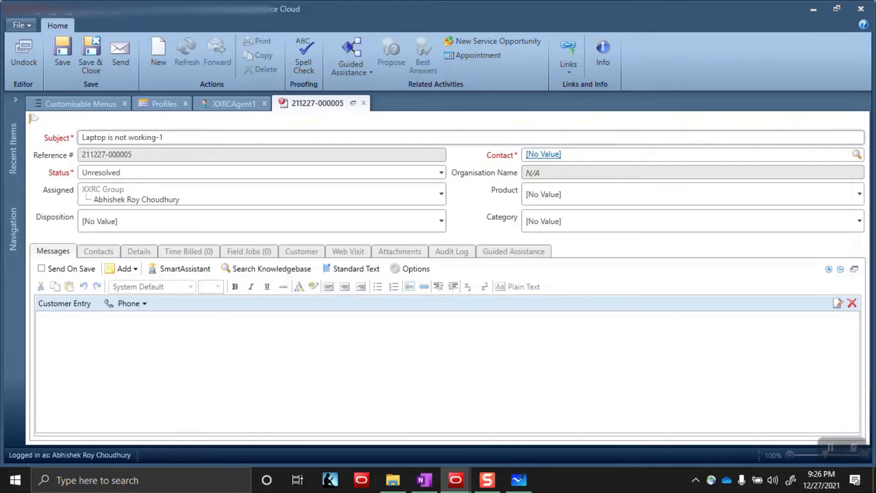
Set the service request's Assigned field to [No Value] and choose the customer as its contact.
click(150, 201)
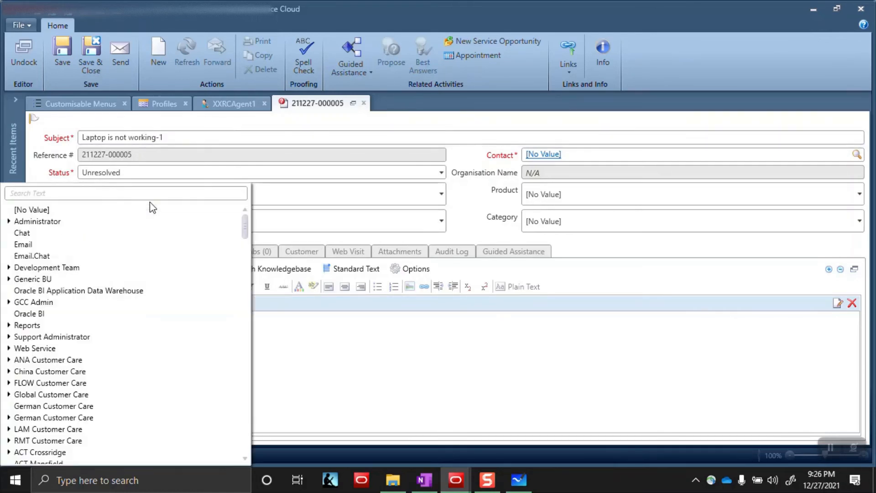
drag(247, 434, 250, 240)
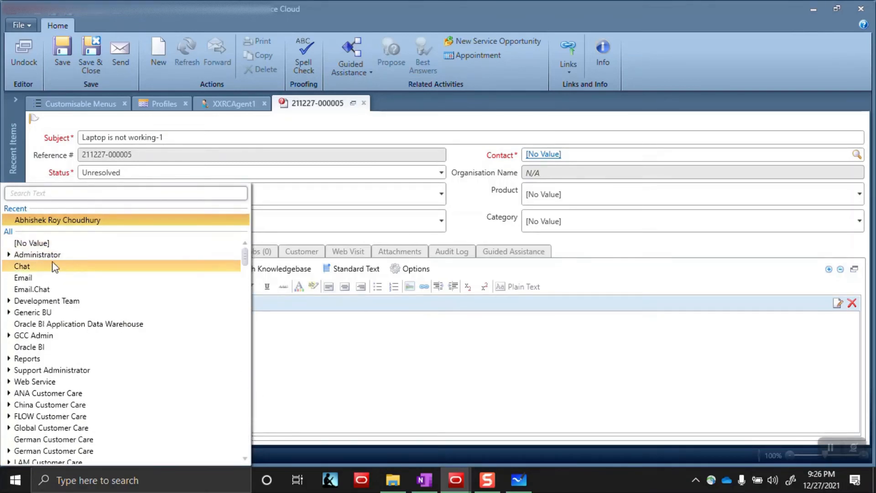
click(32, 242)
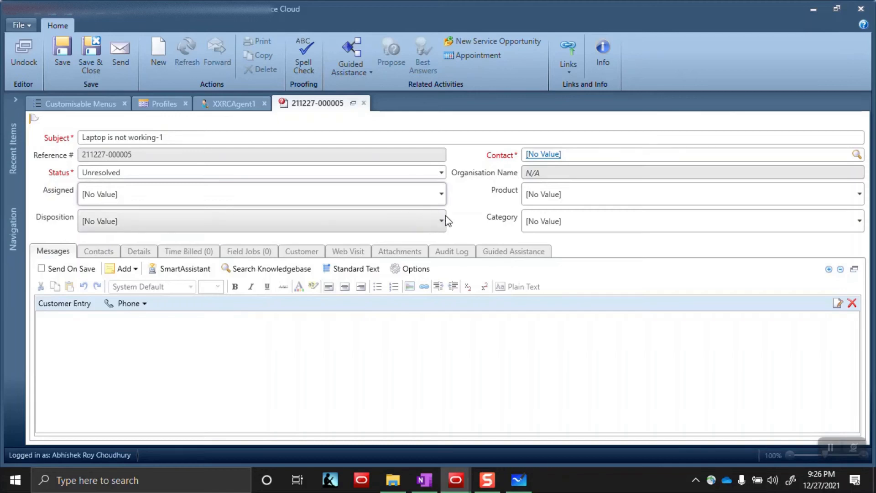
click(549, 155)
click(472, 265)
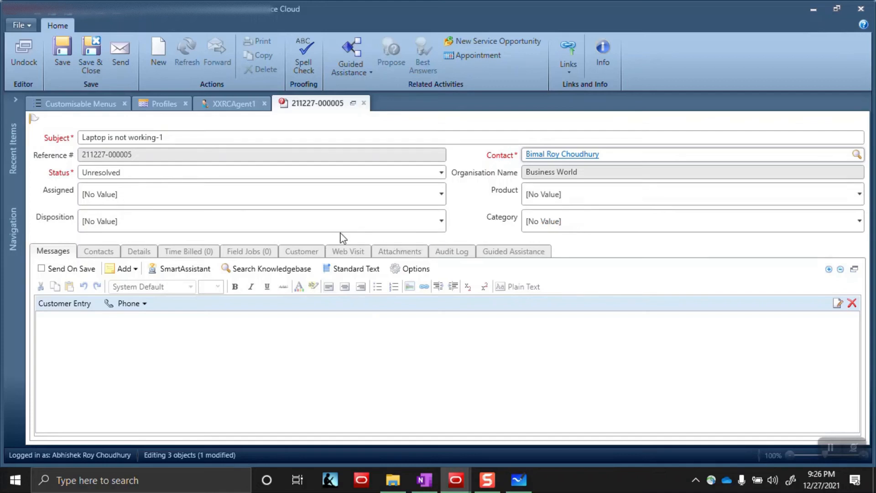
Set the service request's product to Hardware > Laptop and its category to Hardware > Field Service.
click(611, 199)
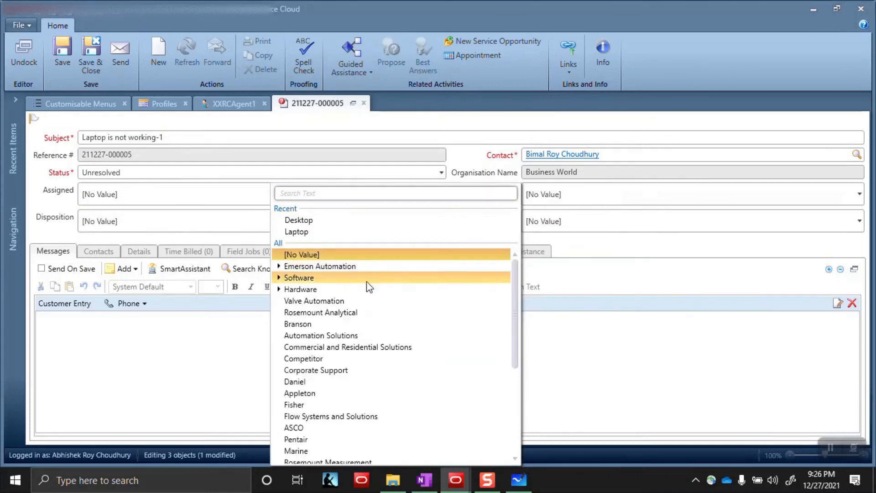
click(280, 290)
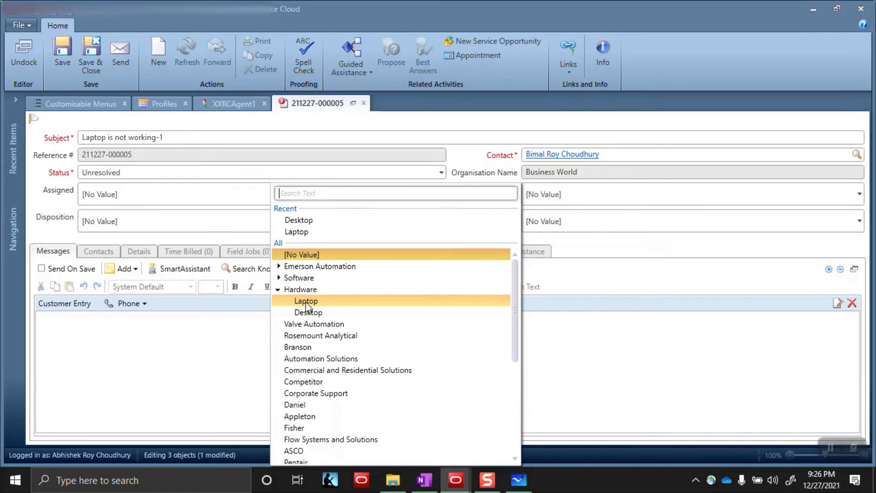
click(306, 302)
click(575, 223)
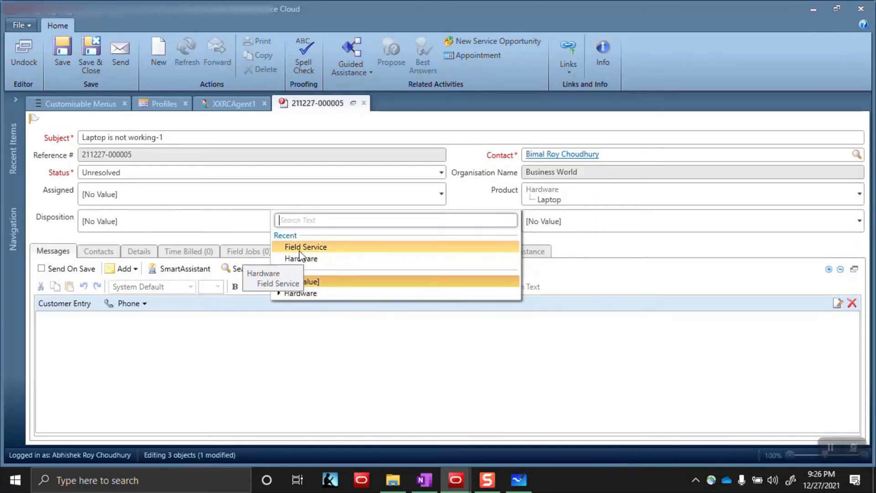
click(279, 293)
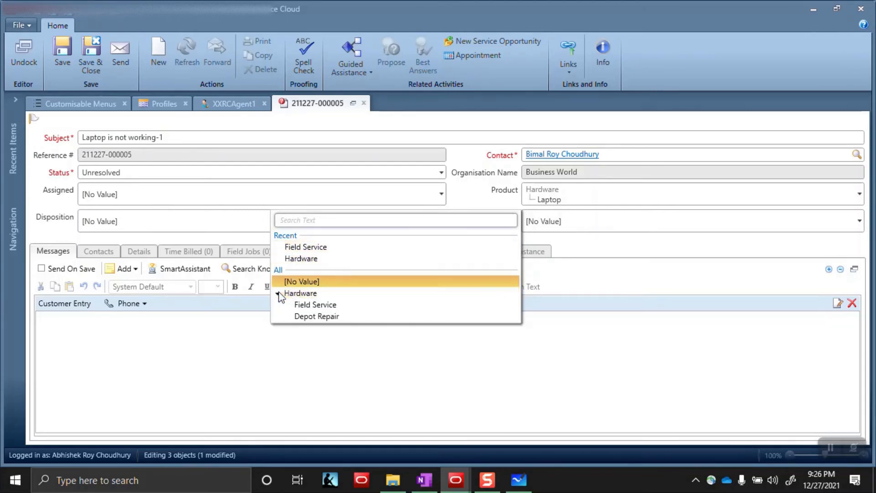
click(305, 305)
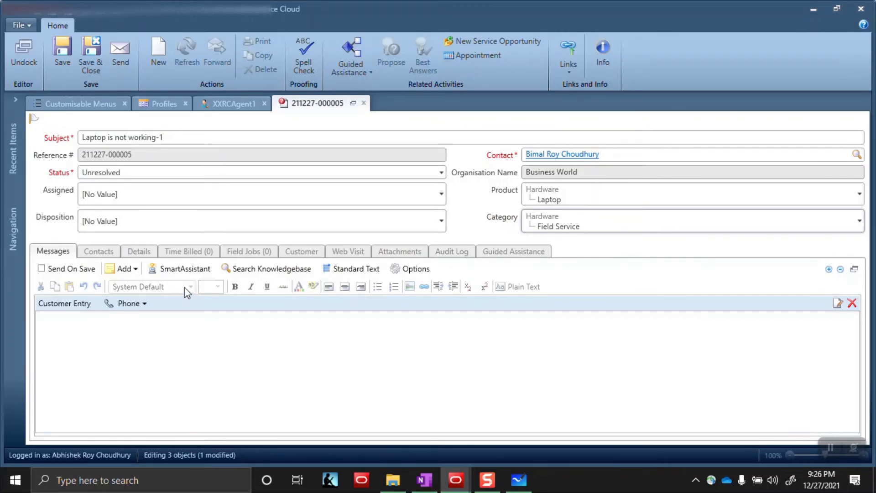
Assign the service request to the XXRCLaptop queue in its details and save it.
click(137, 254)
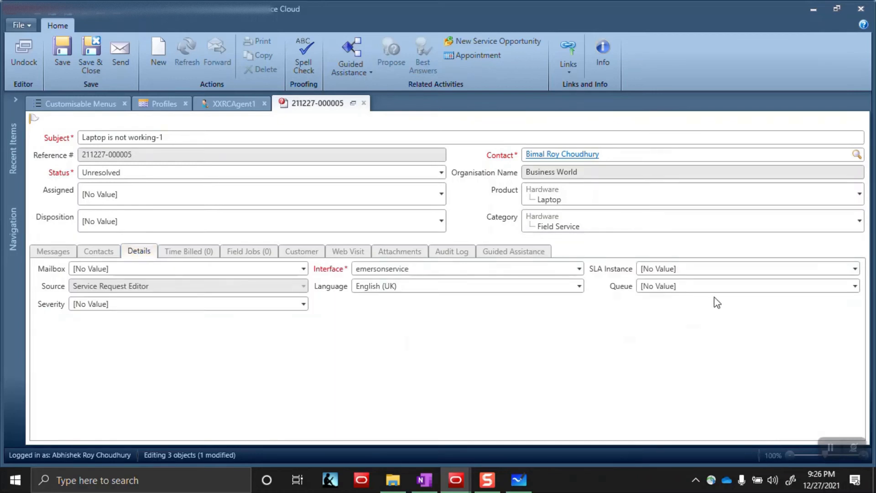
click(725, 292)
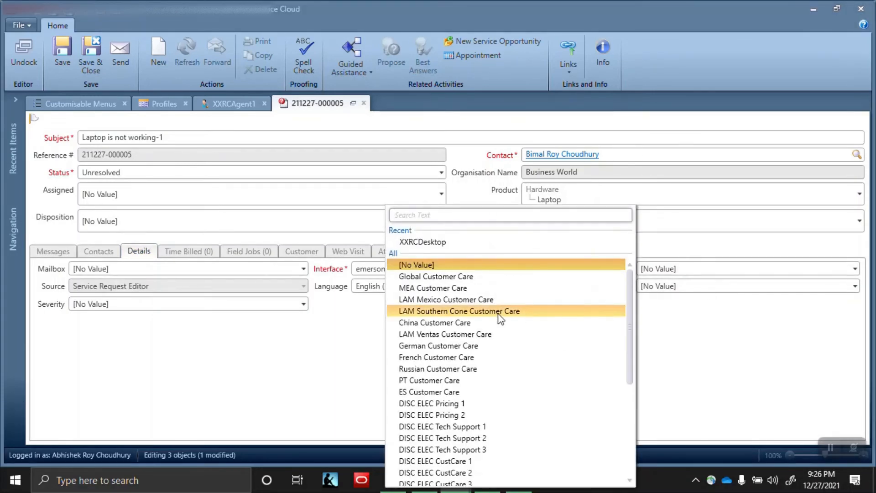
text(x)
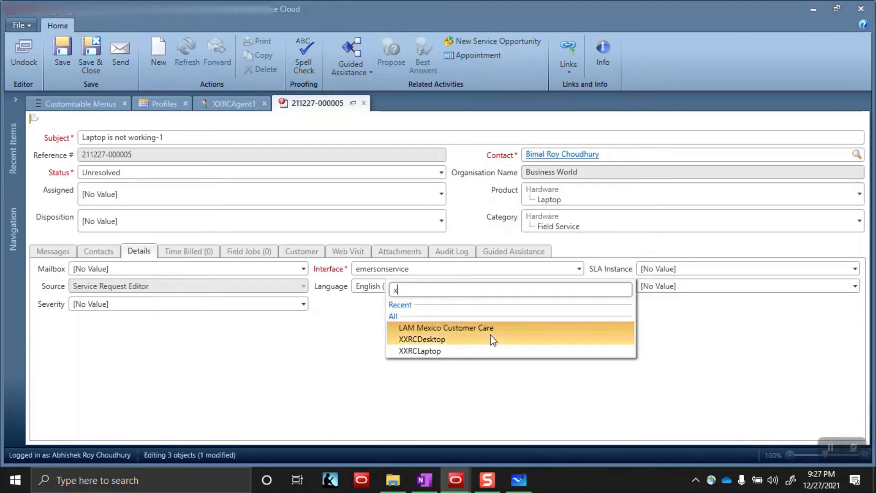
click(425, 351)
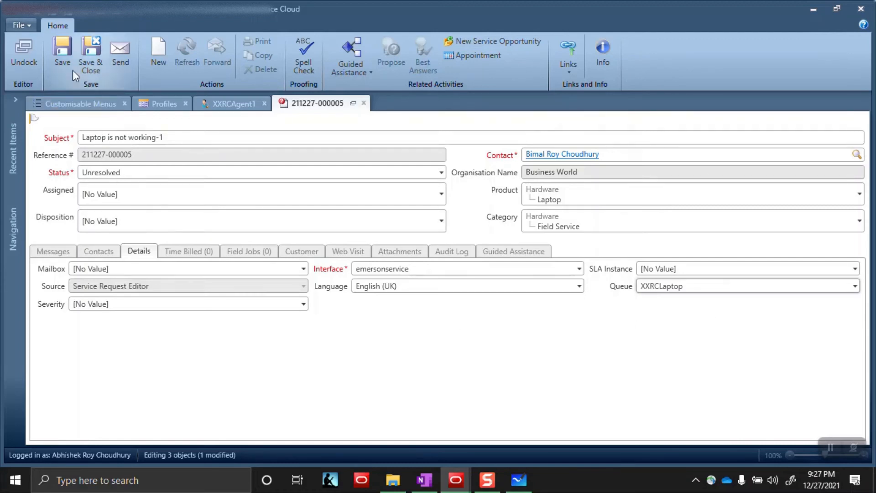
click(65, 60)
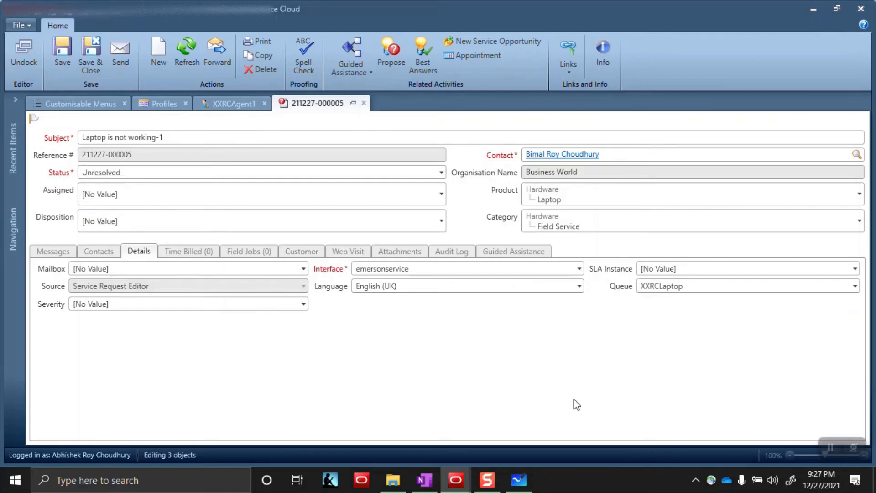
Switch to the agent's Oracle Service Cloud window and search My Incidents with the default filters.
mouse_move(457, 489)
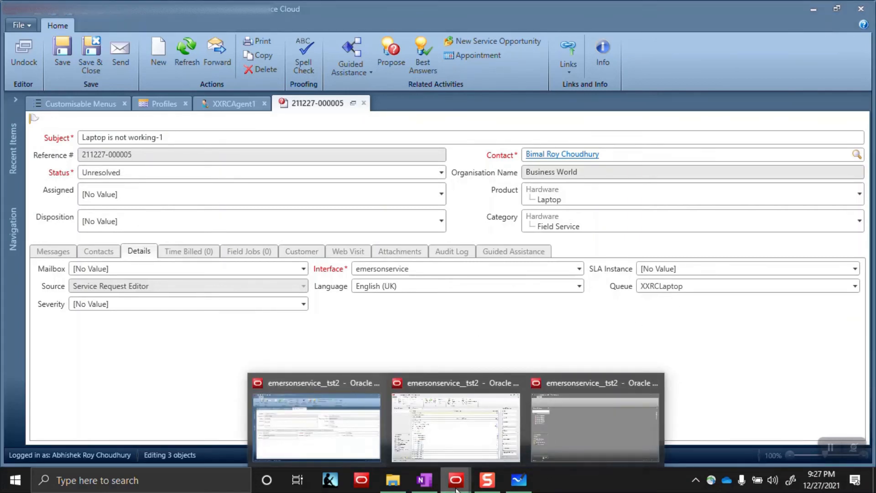
click(587, 452)
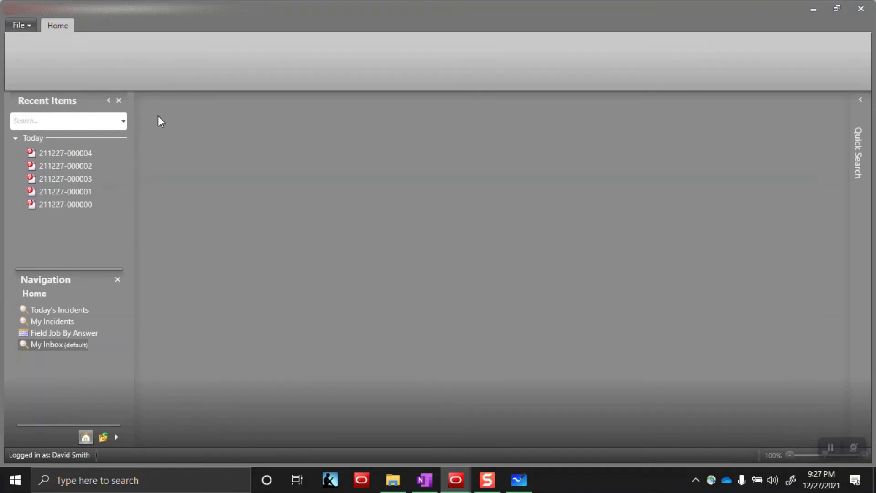
click(30, 23)
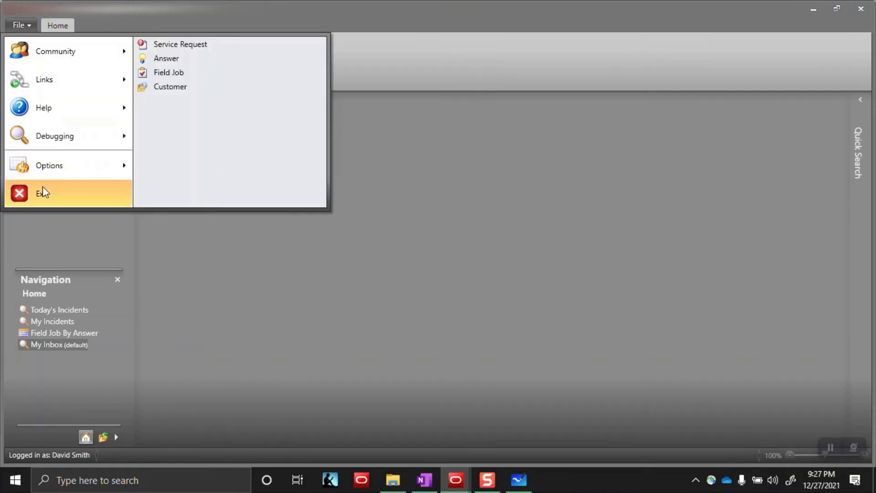
click(421, 161)
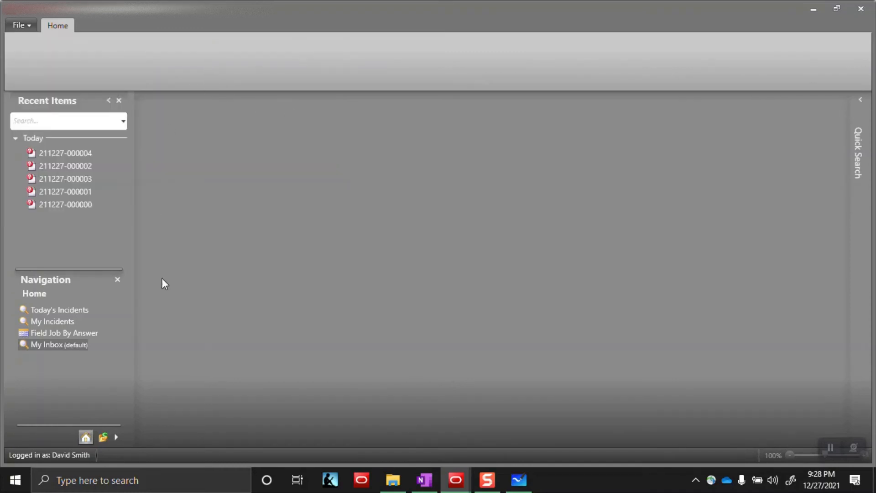
click(56, 322)
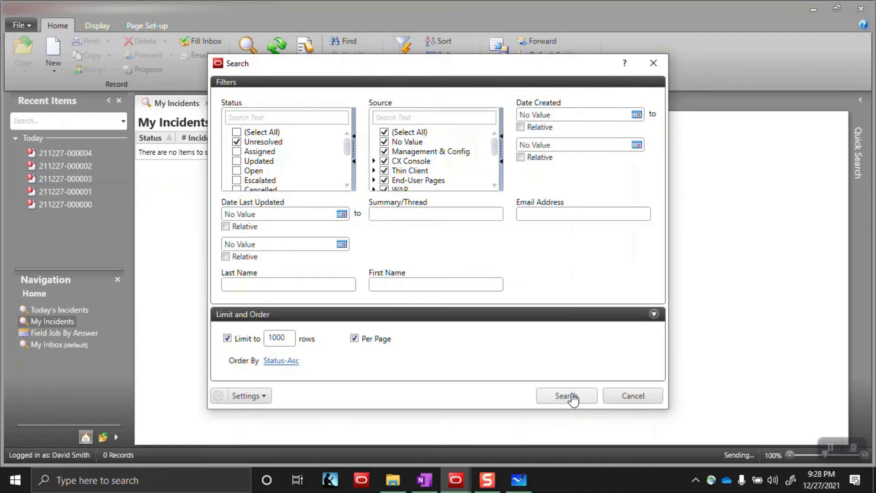
click(567, 396)
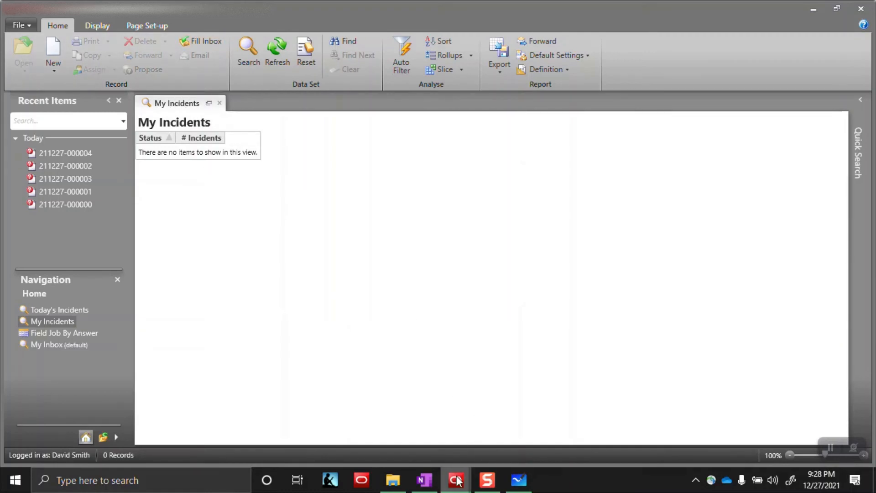
Return to the administrator's Oracle Service Cloud window and review the XXRCLaptop queue type and the XXRCAgent1 profile's queue and pull settings.
mouse_move(455, 479)
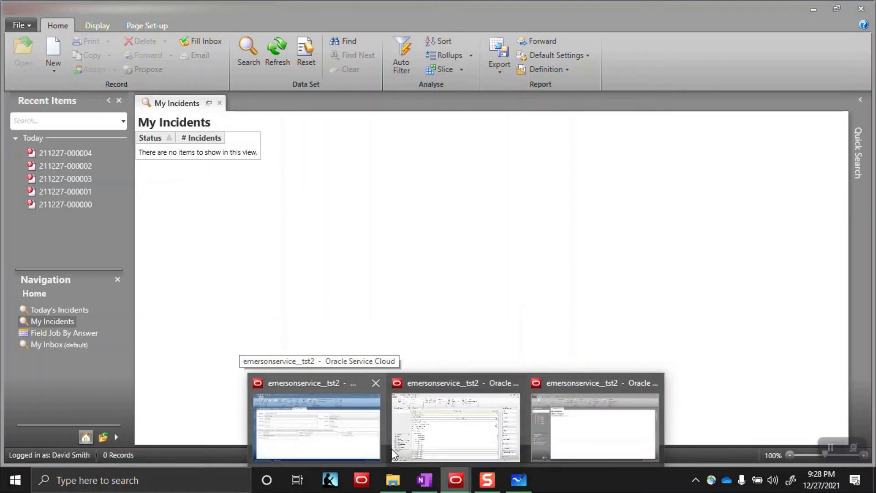
click(354, 452)
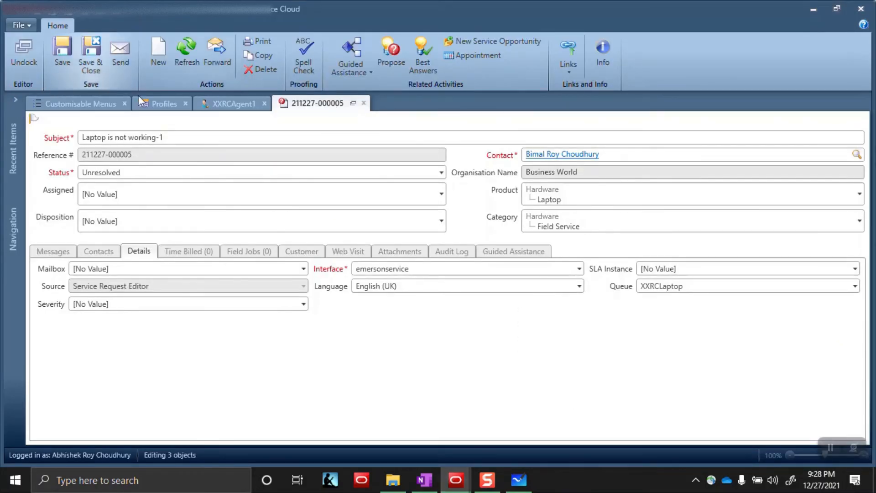
click(96, 104)
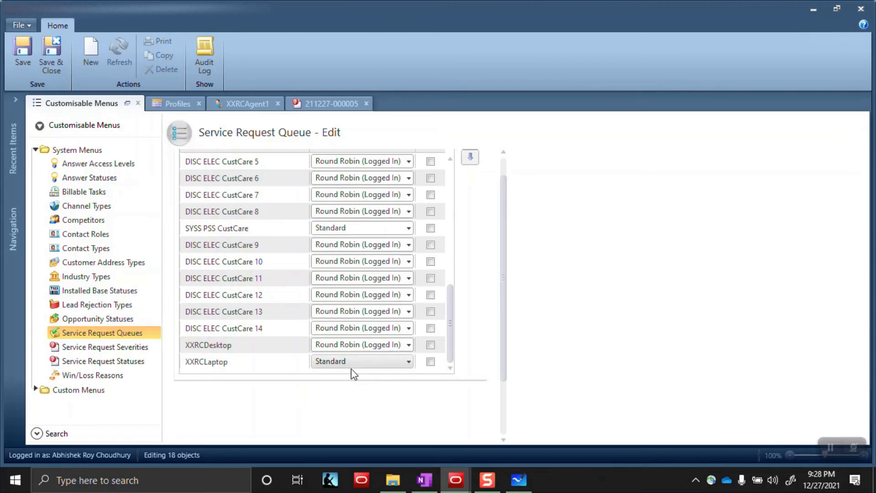
click(179, 106)
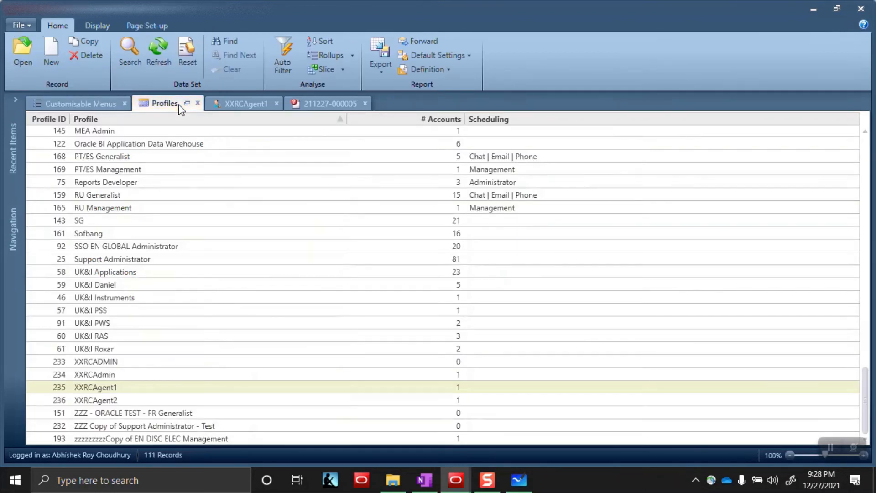
click(248, 108)
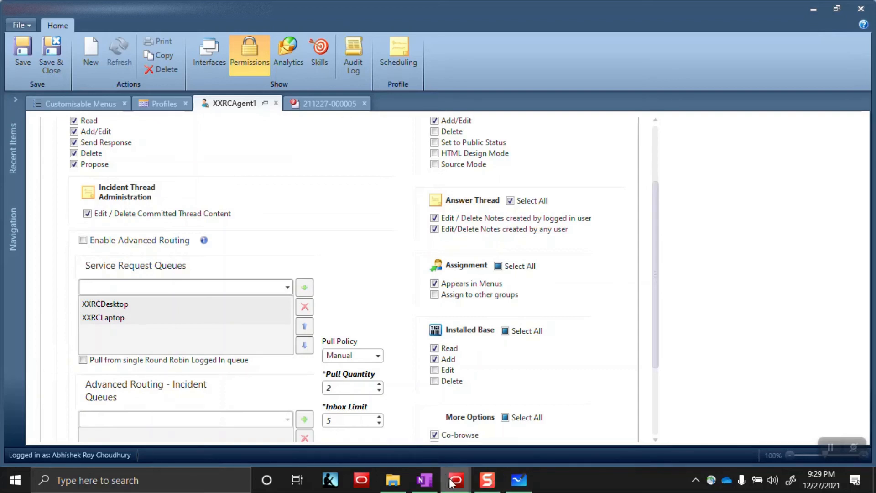
Switch to the agent's Oracle Service Cloud window and fill the inbox by manually pulling from the XXRCLaptop queue.
mouse_move(452, 477)
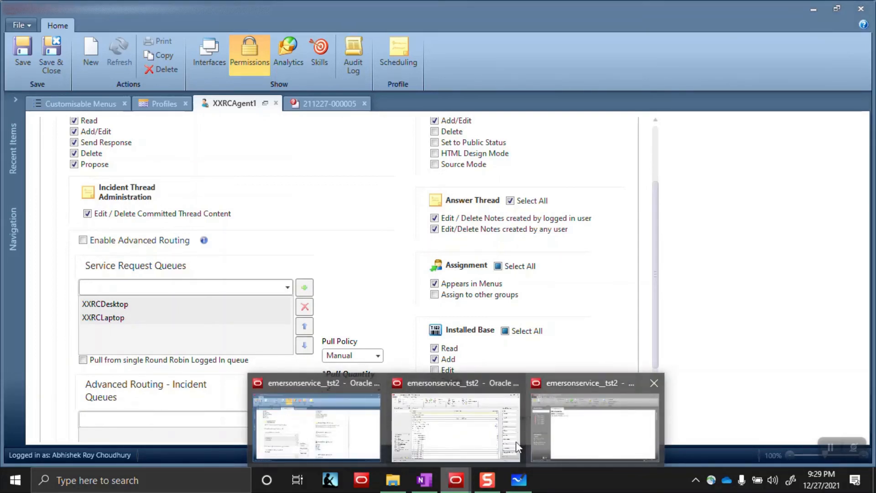
click(590, 441)
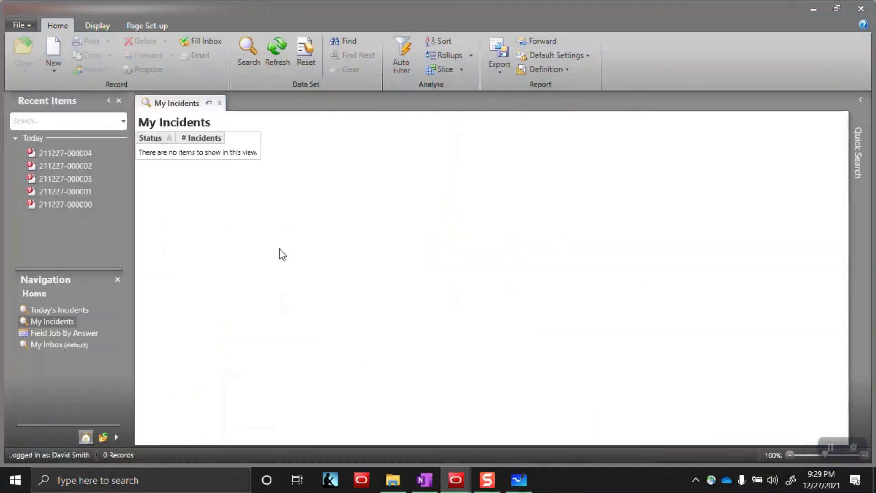
click(217, 45)
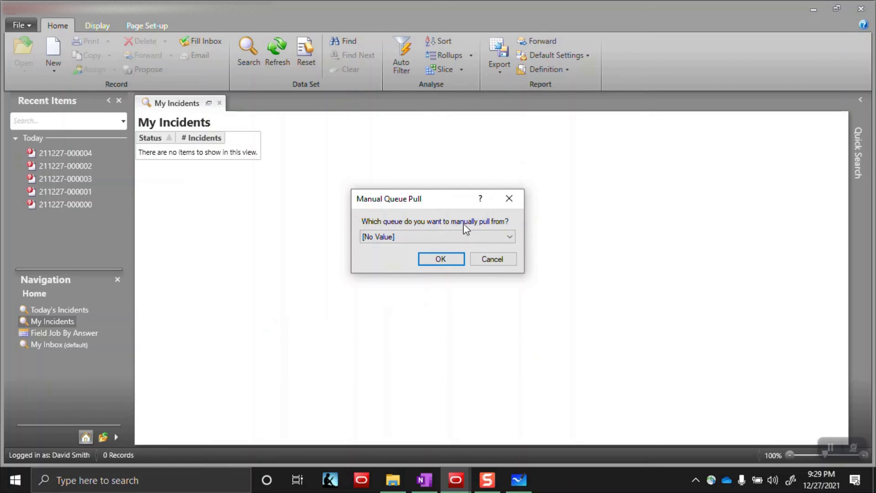
click(508, 238)
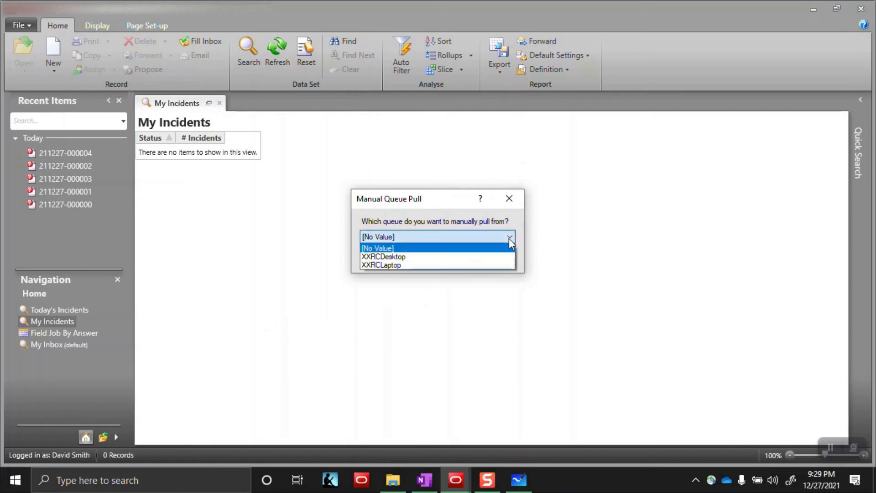
click(382, 264)
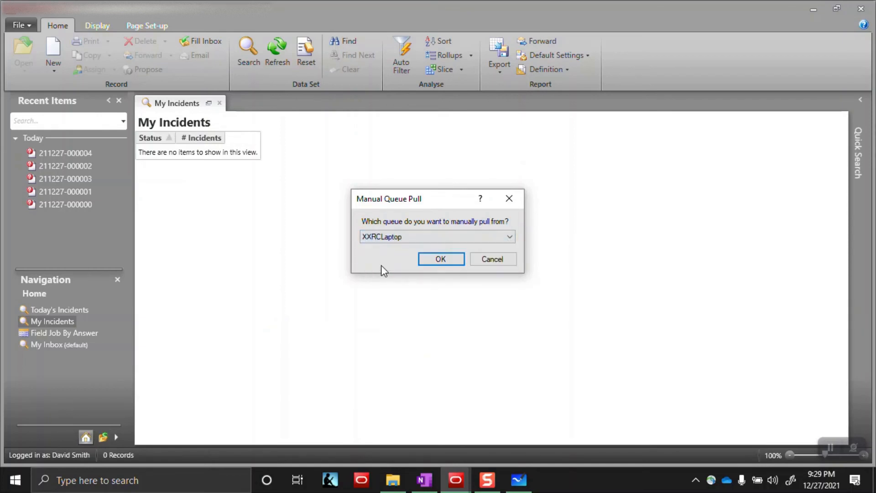
click(439, 260)
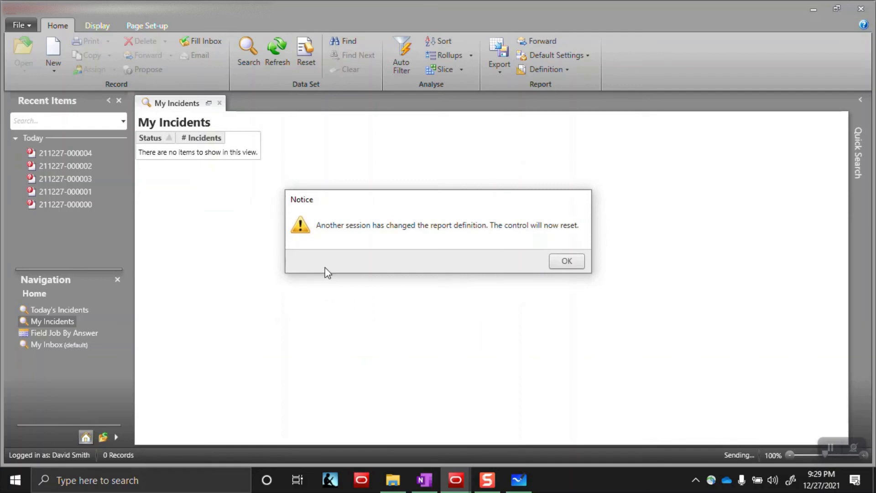
Search My Incidents with the default filters and open the unresolved incident "Laptop is not working-1".
click(566, 262)
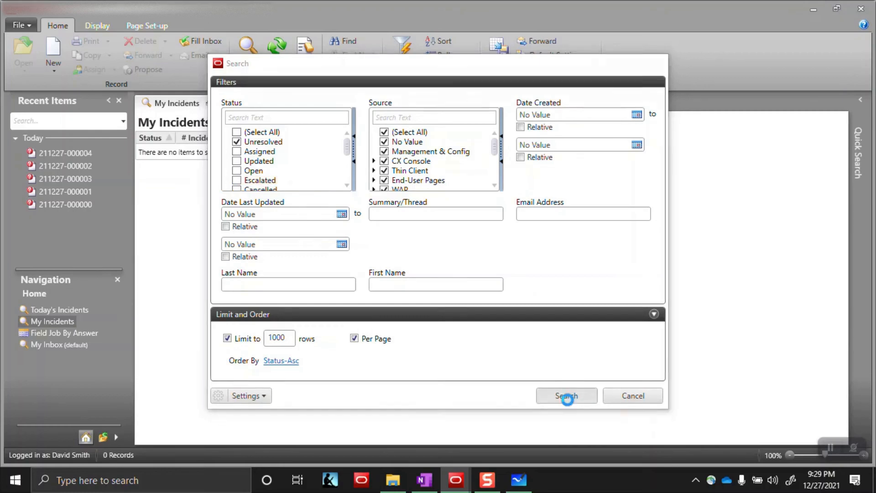
click(567, 395)
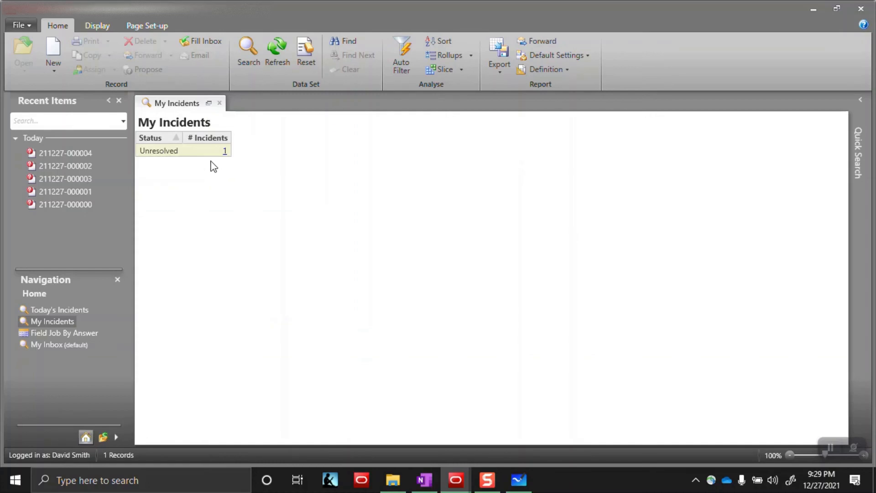
click(225, 151)
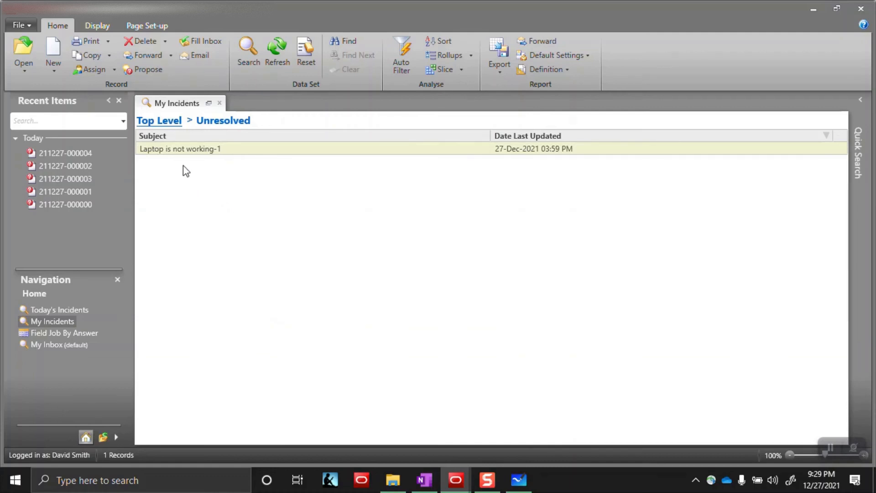
double_click(212, 151)
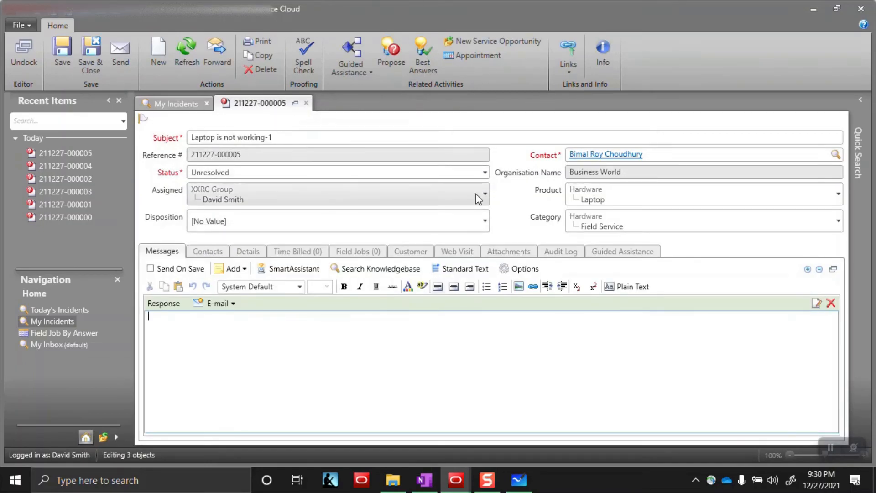
Set the incident's status to Solved and its disposition to Replace, and save it.
click(485, 172)
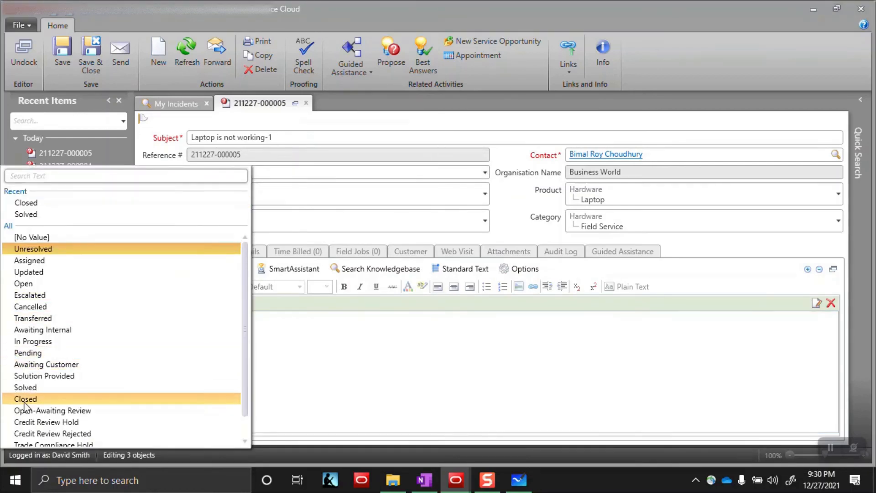
click(37, 388)
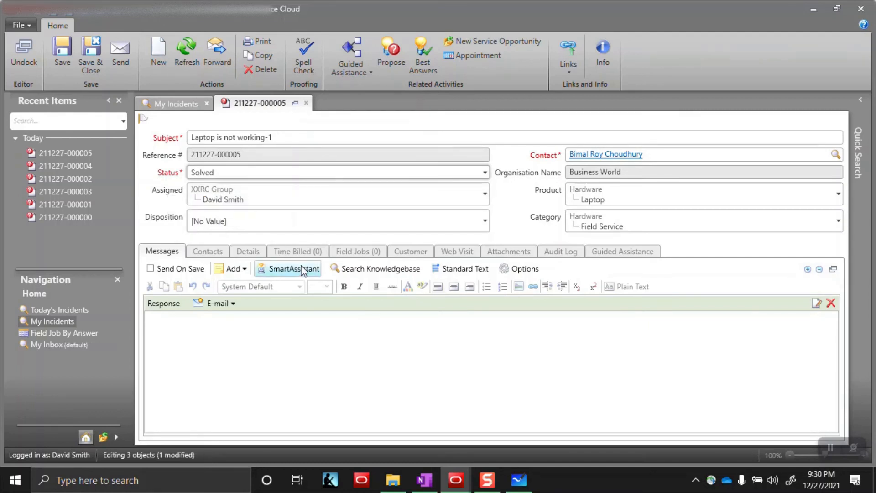
click(485, 221)
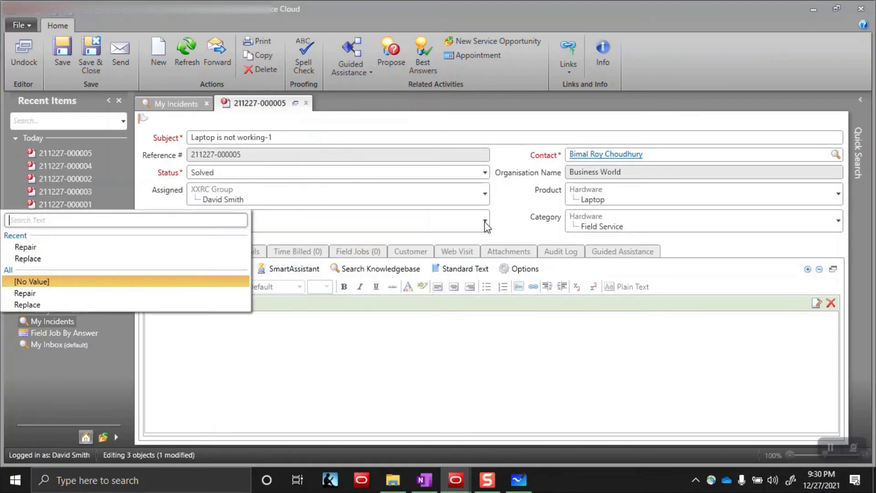
click(32, 259)
click(218, 320)
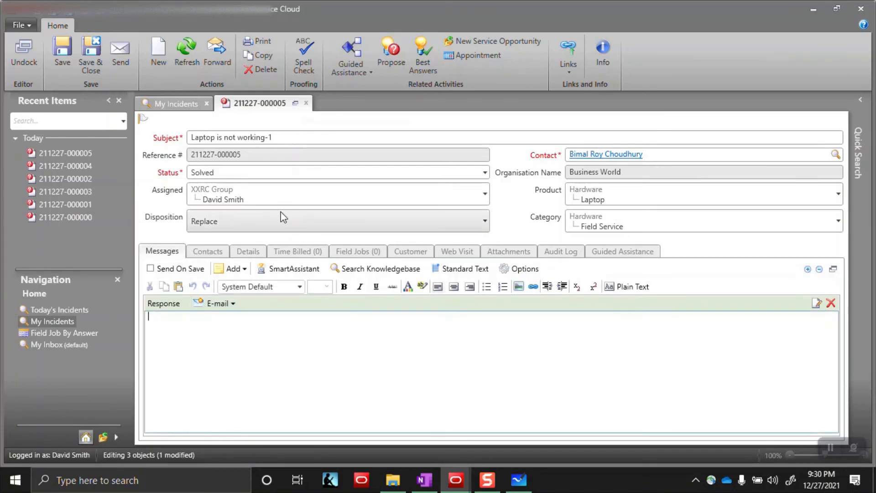
click(63, 58)
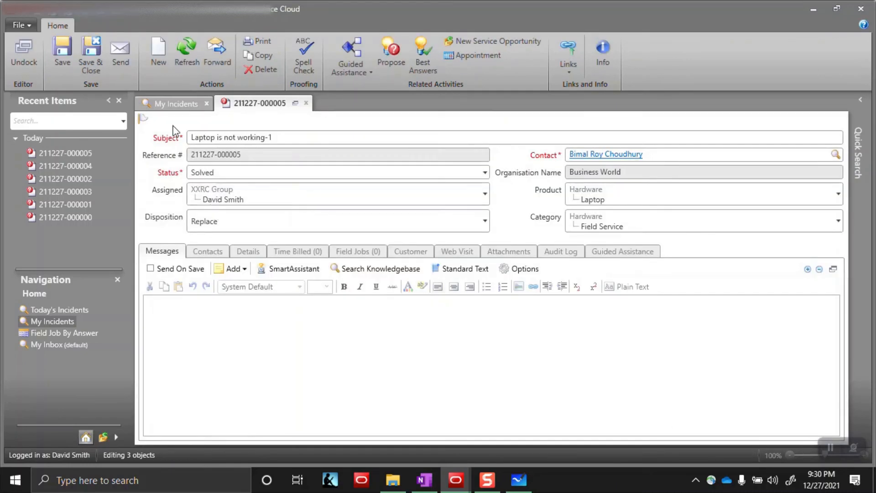
Return to the My Incidents report and refresh it to check the agent's unresolved incidents.
click(171, 106)
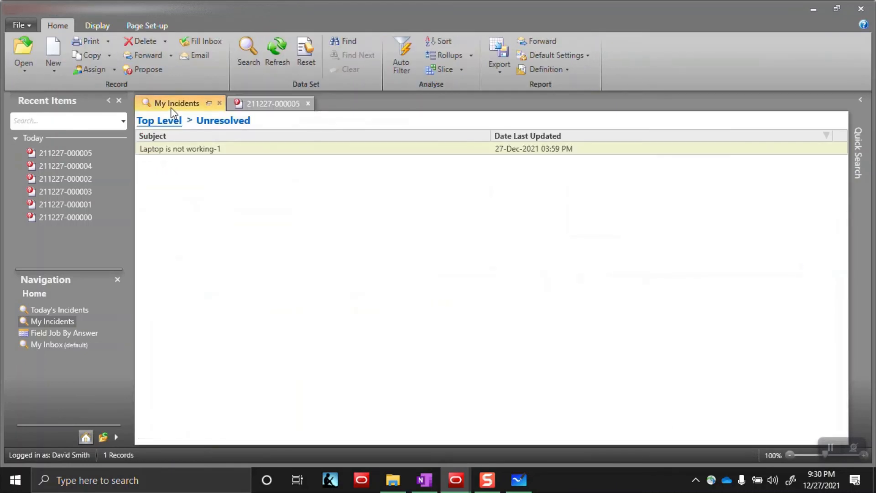
click(276, 63)
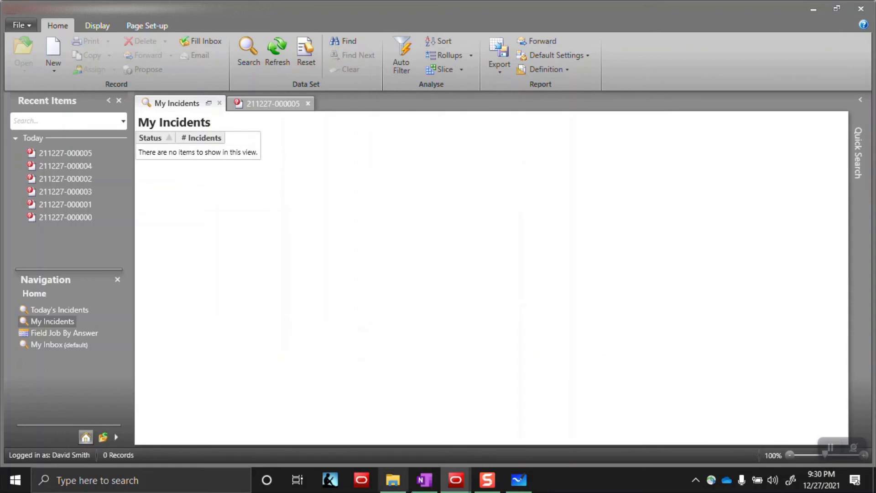
mouse_move(448, 485)
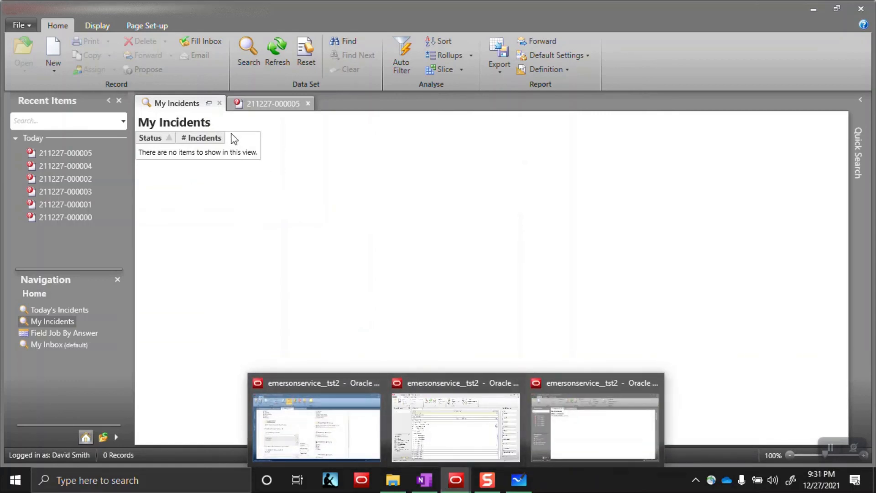
Close the My Incidents report and the laptop incident, and sign the agent out of Oracle Service Cloud.
click(220, 103)
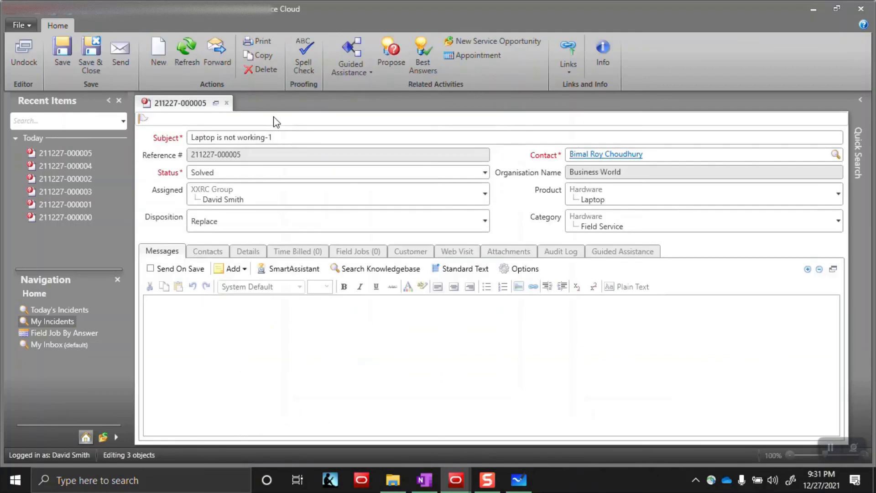
click(226, 102)
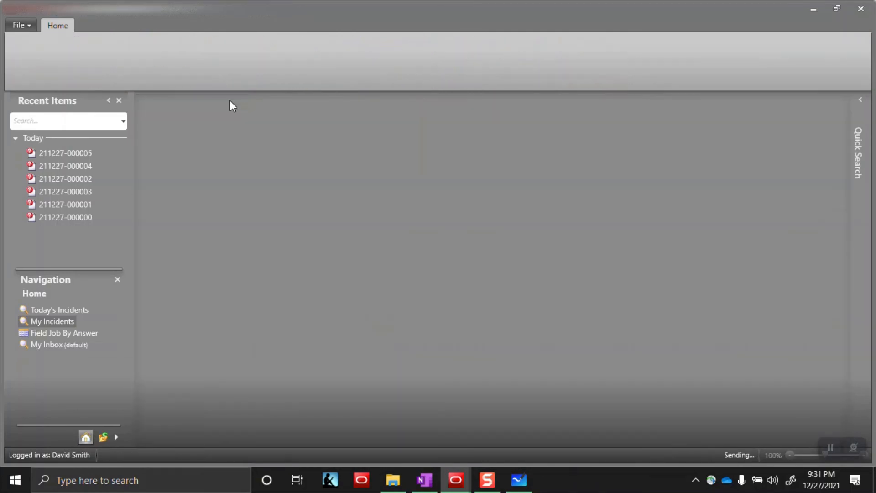
click(22, 24)
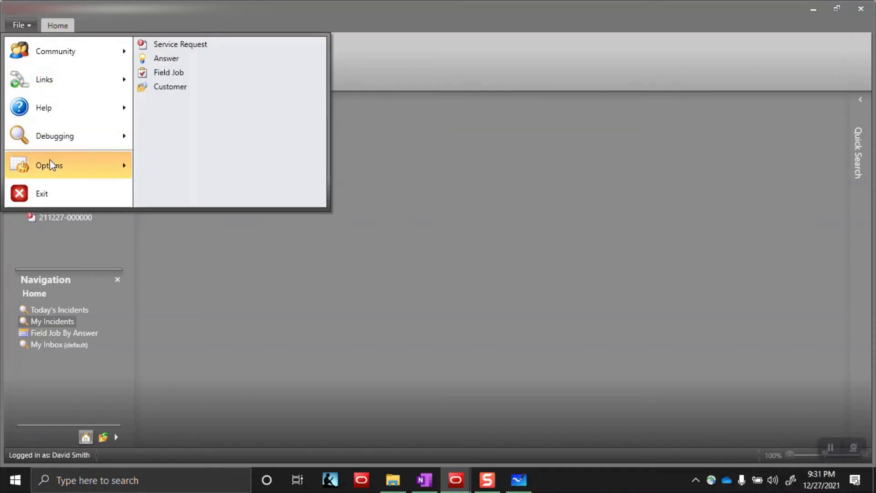
click(36, 193)
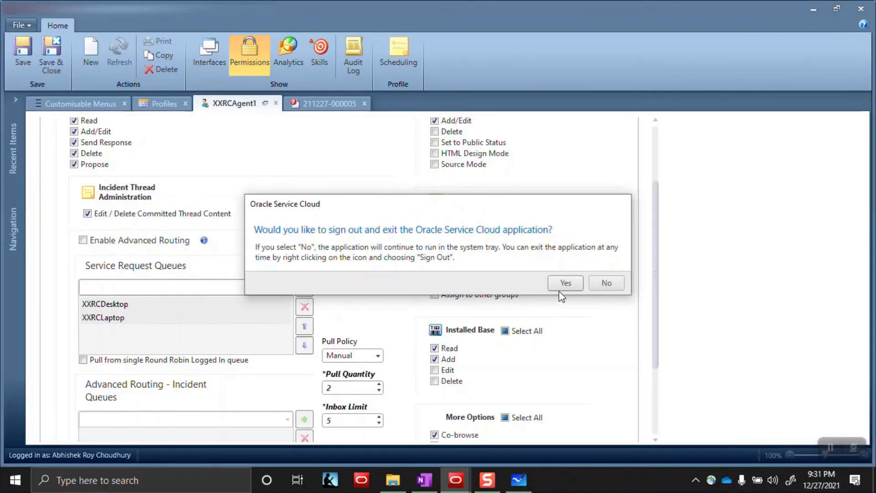
click(565, 282)
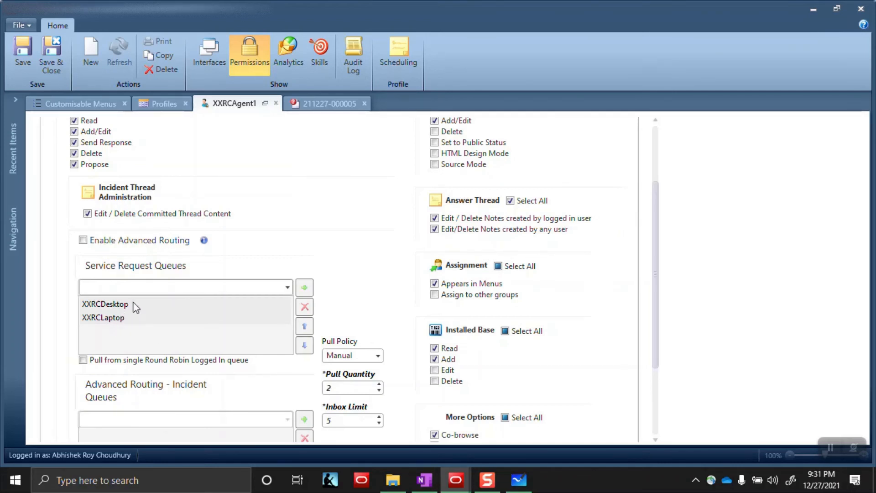
Set the XXRCLaptop service request queue's type to Round Robin (All) in the Customisable Menus and save the change.
click(82, 104)
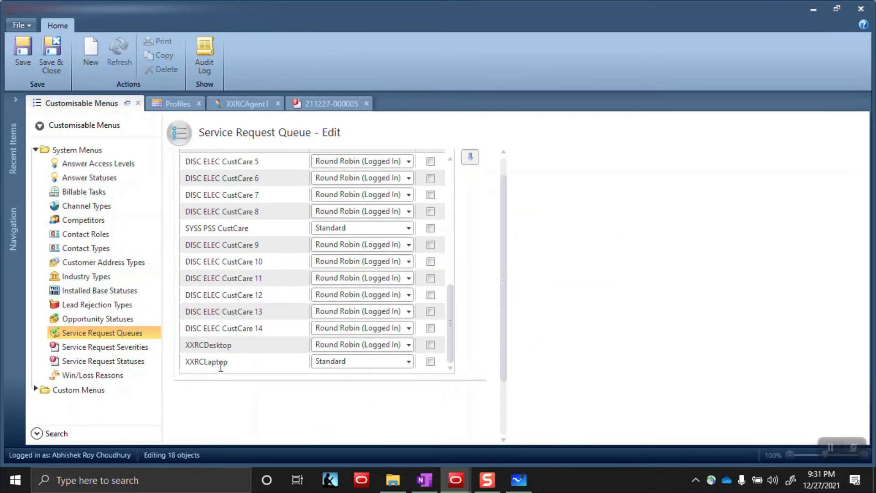
click(408, 362)
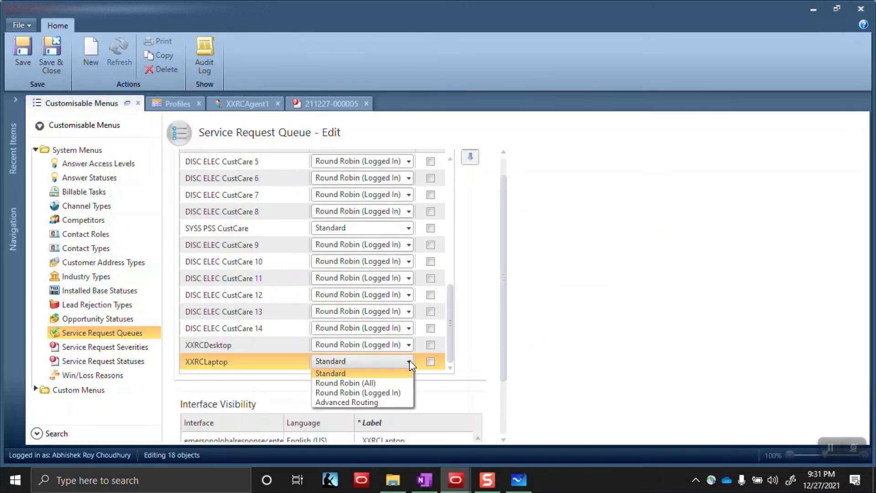
click(367, 384)
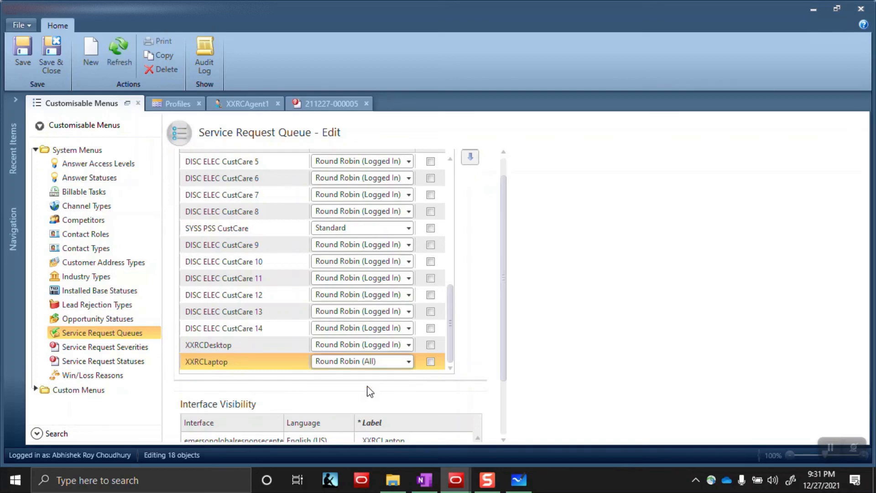
click(29, 60)
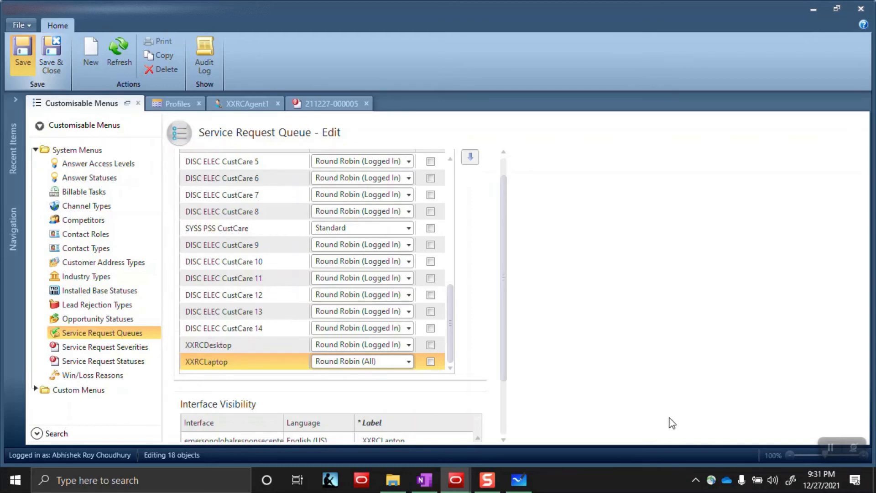
key(ctrl+s)
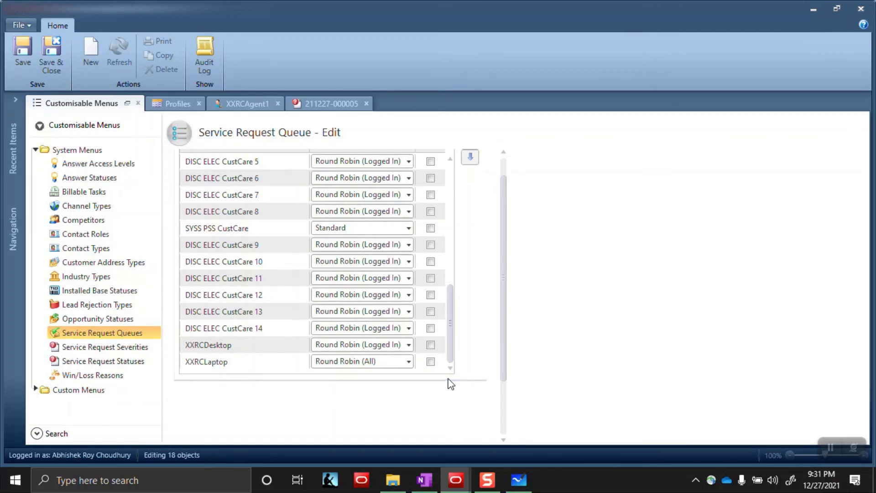
Check the XXRCAgent1 profile's queue settings and review the handwritten queue types diagram in the whiteboard app.
click(174, 100)
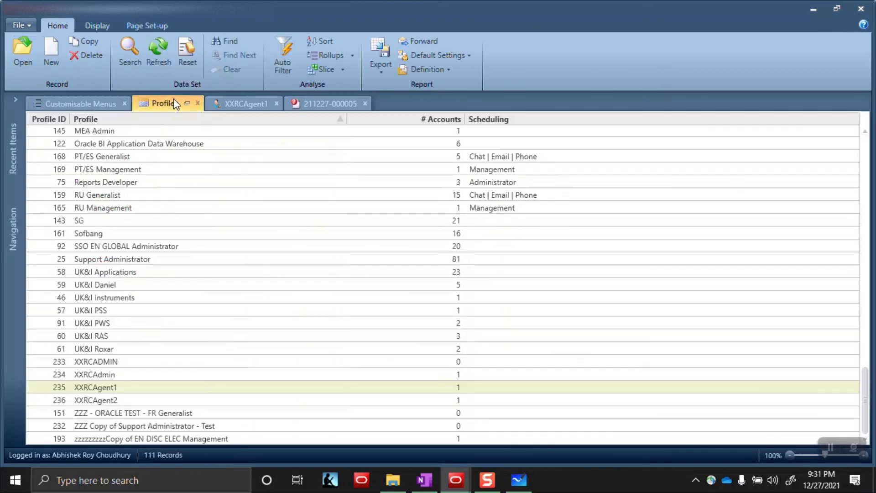
click(227, 103)
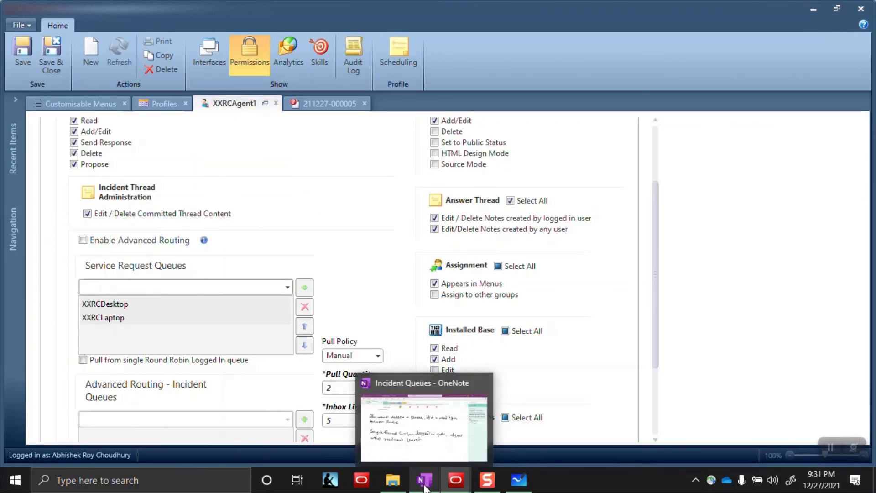
click(525, 484)
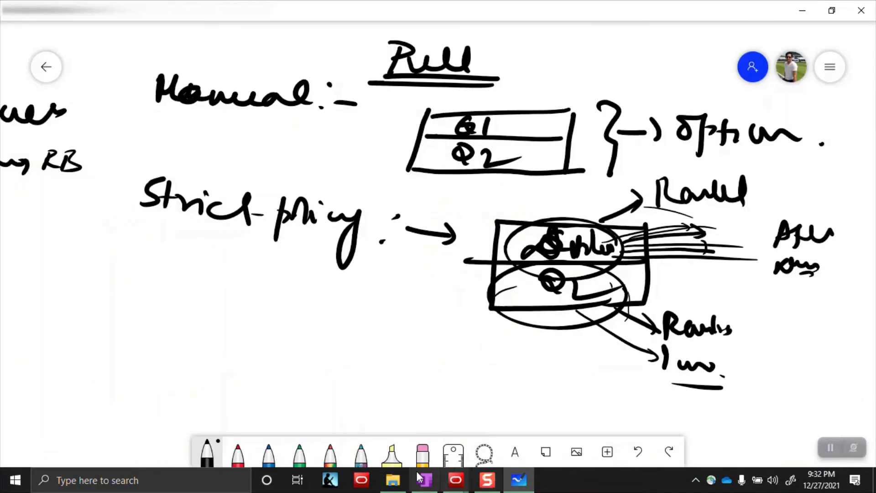
drag(213, 309, 596, 298)
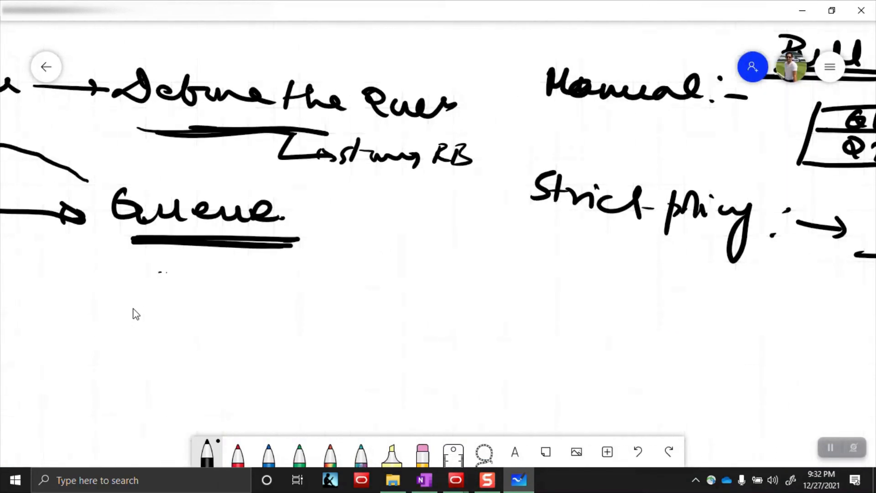
drag(135, 313, 579, 328)
mouse_move(231, 333)
mouse_down()
mouse_move(613, 305)
mouse_move(451, 277)
mouse_up()
scroll(461, 234, down, 8)
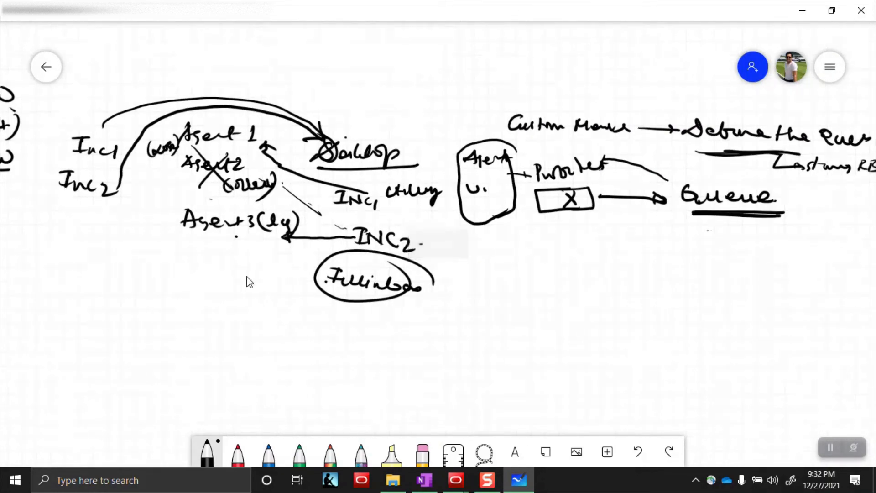
drag(246, 276, 776, 269)
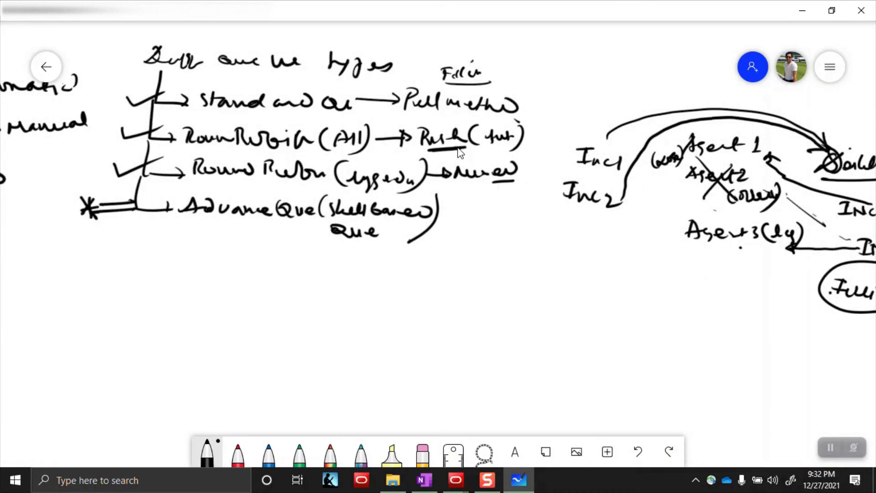
key(alt+Tab)
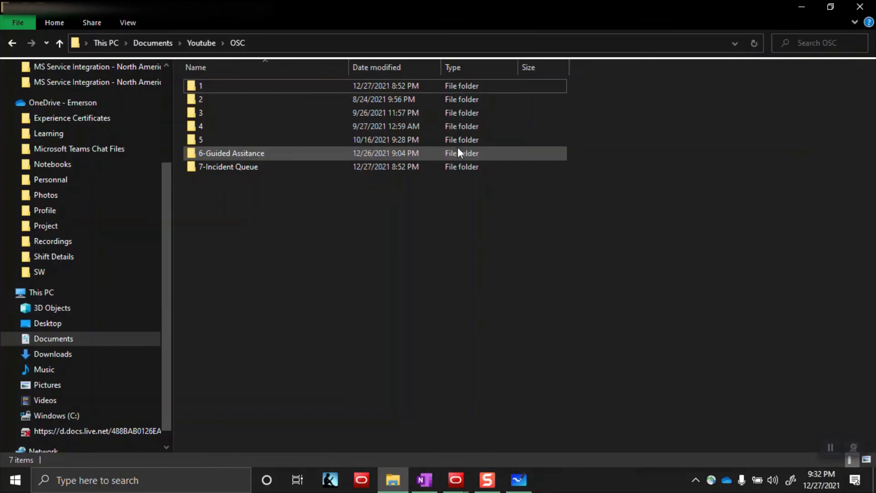
Switch to the Oracle Service Cloud admin session and start a new incident with the subject "Laptop is not working -2".
key(alt+Tab)
key(alt+Tab)
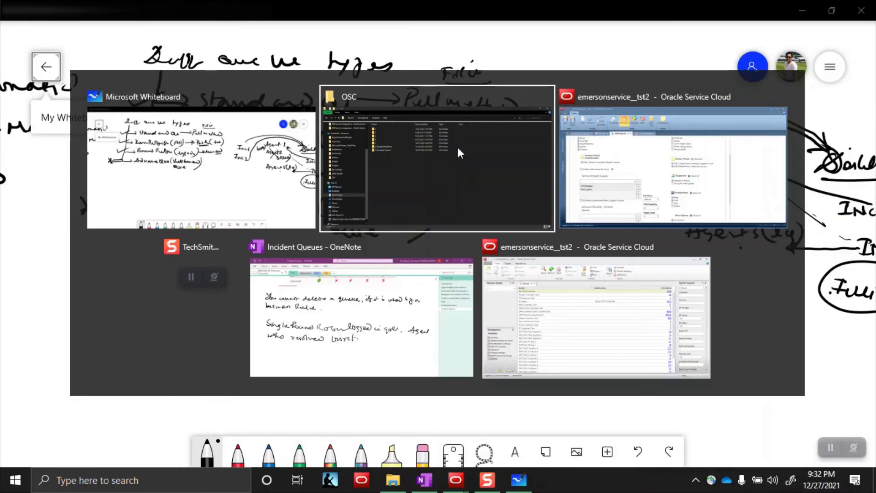
key(alt+Tab)
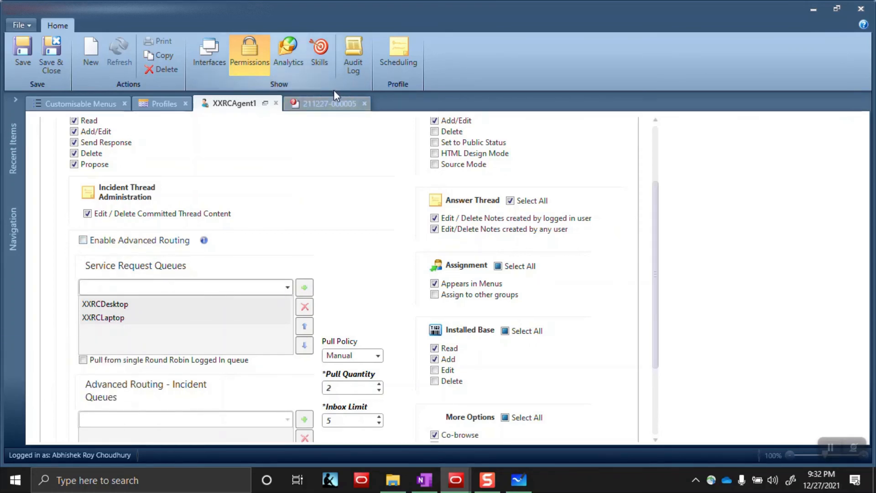
click(332, 102)
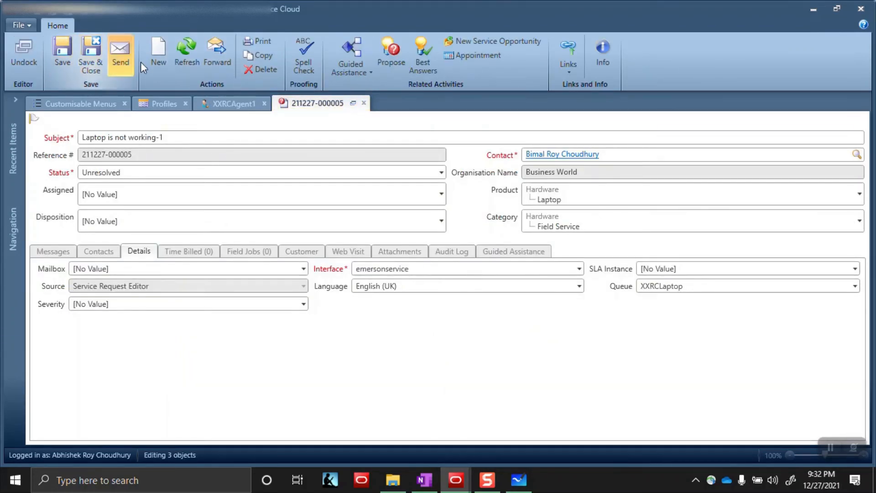
click(155, 55)
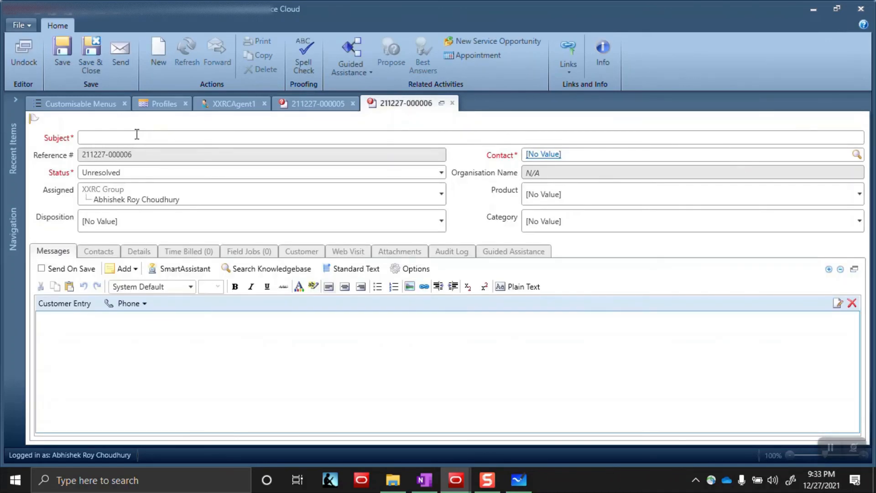
click(137, 135)
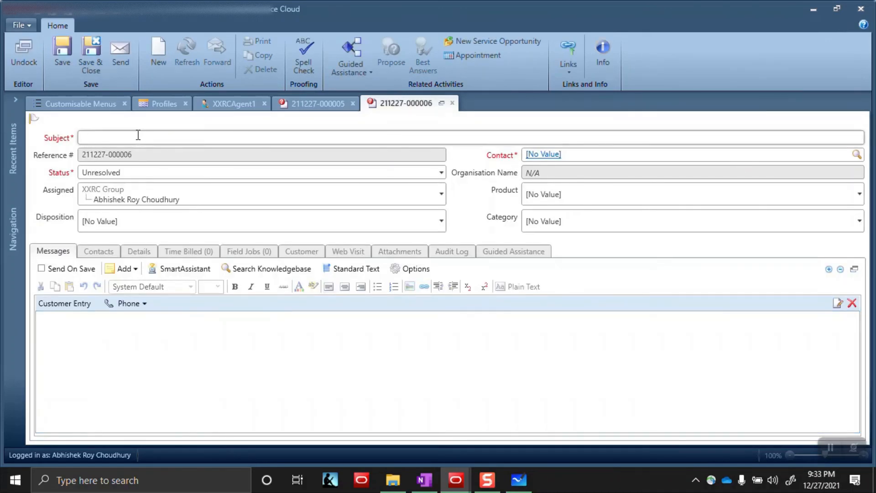
text(Laptop is not working -2)
Set the new incident's contact to the recently used customer and clear its assignment to [No Value].
click(553, 154)
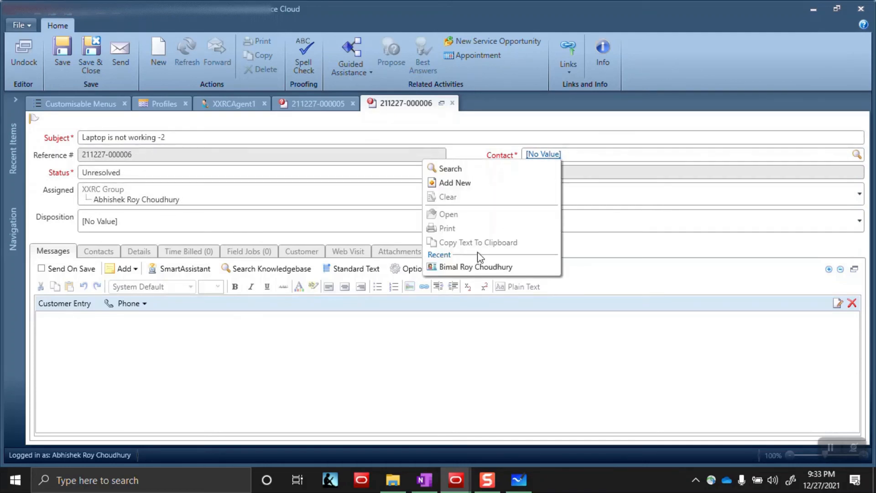
click(463, 267)
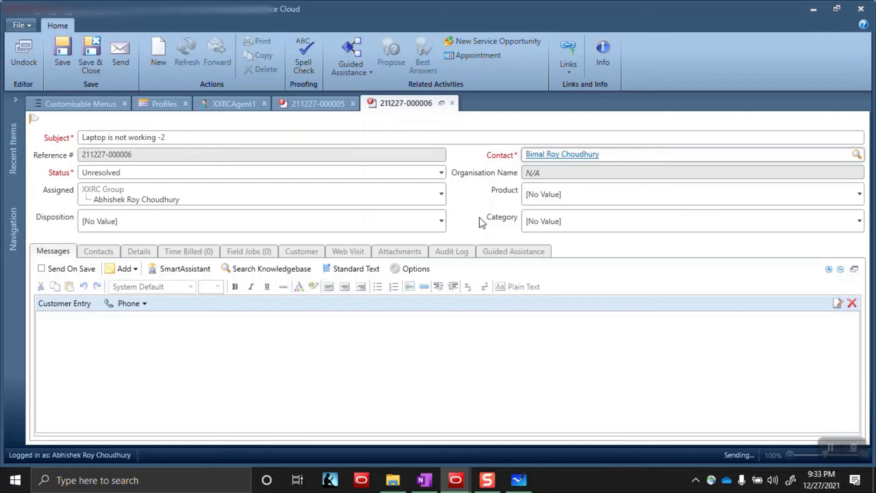
click(441, 193)
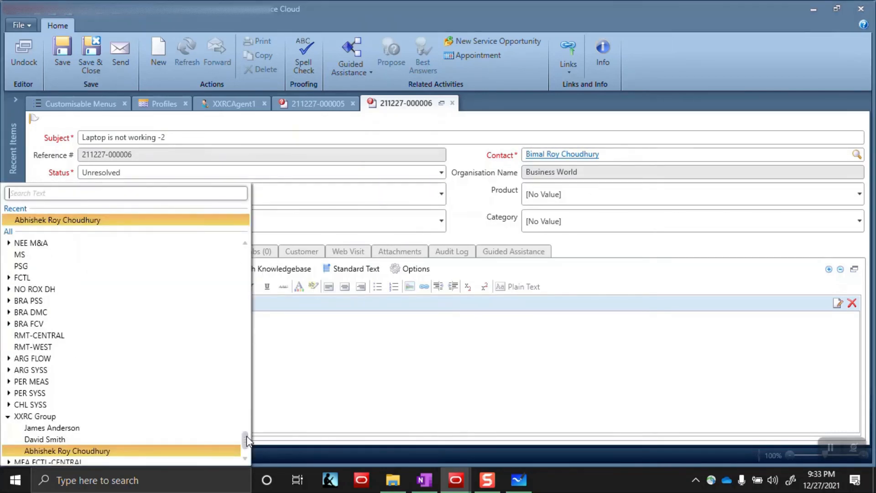
drag(246, 436, 272, 240)
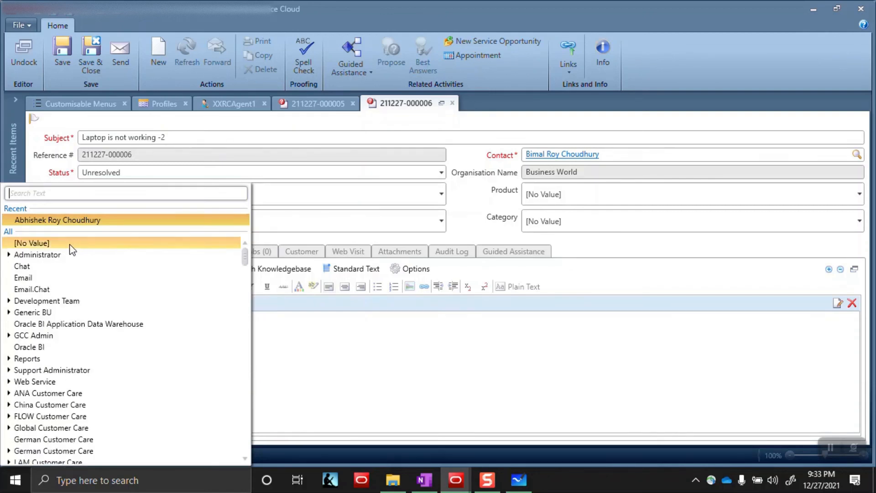
click(70, 245)
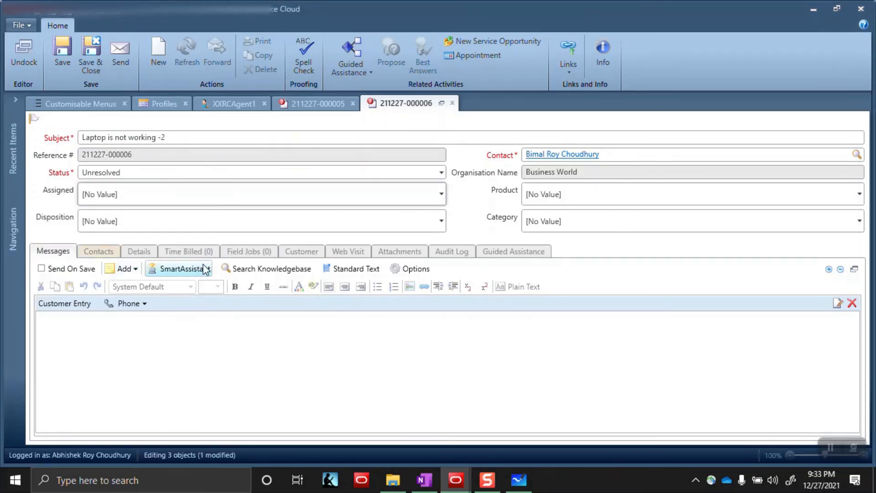
Set the incident's queue to XXRCLaptop in its details and save the incident.
click(145, 254)
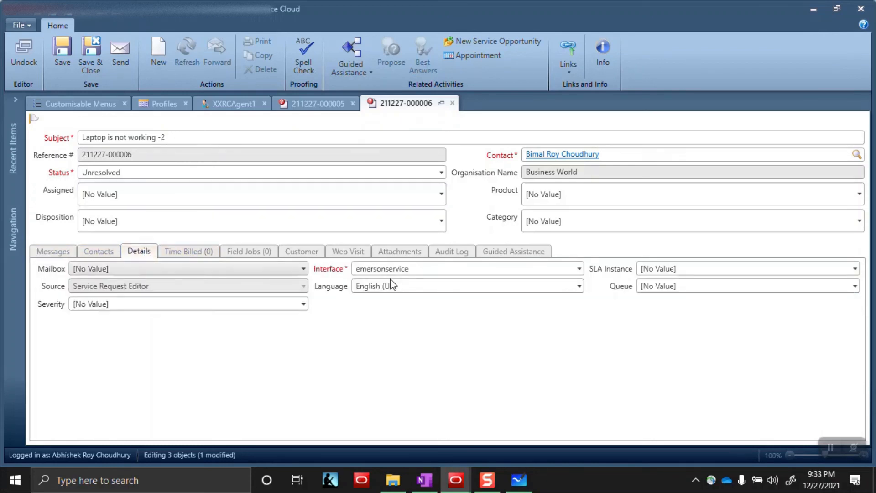
click(673, 289)
click(426, 256)
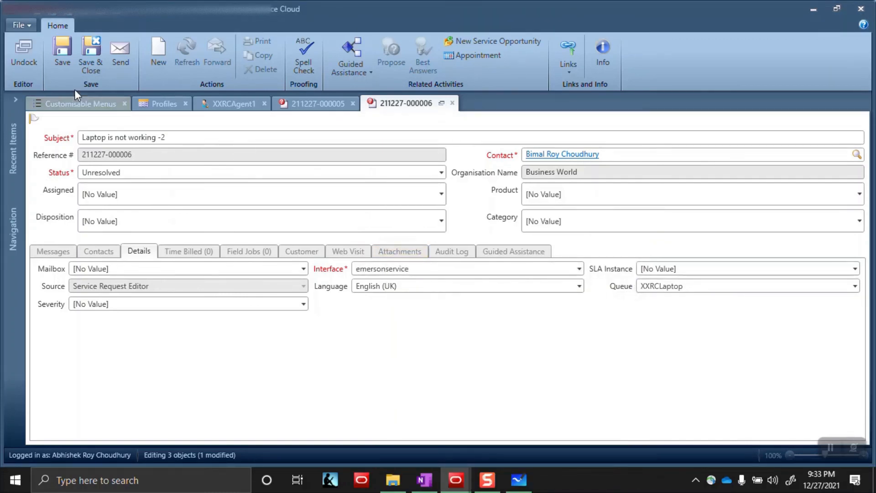
click(59, 58)
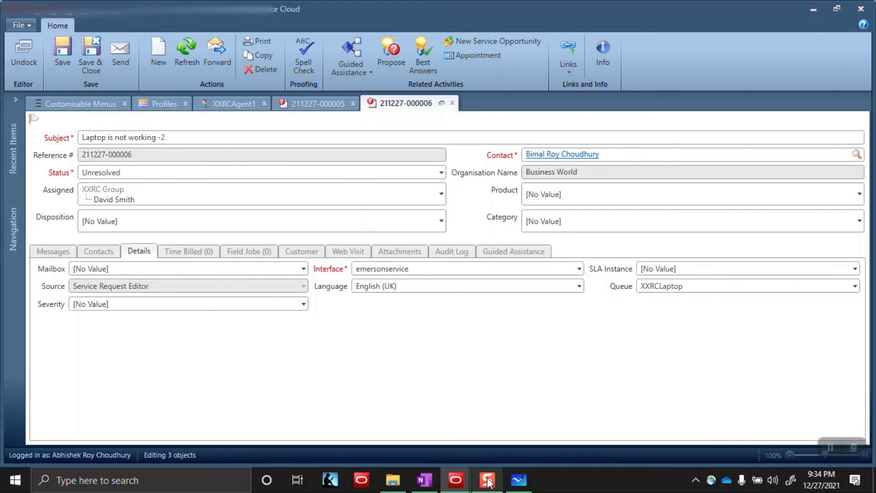
Bring up the other Oracle Service Cloud login window and sign in to the emersonservice interface with the agent's username.
mouse_move(451, 489)
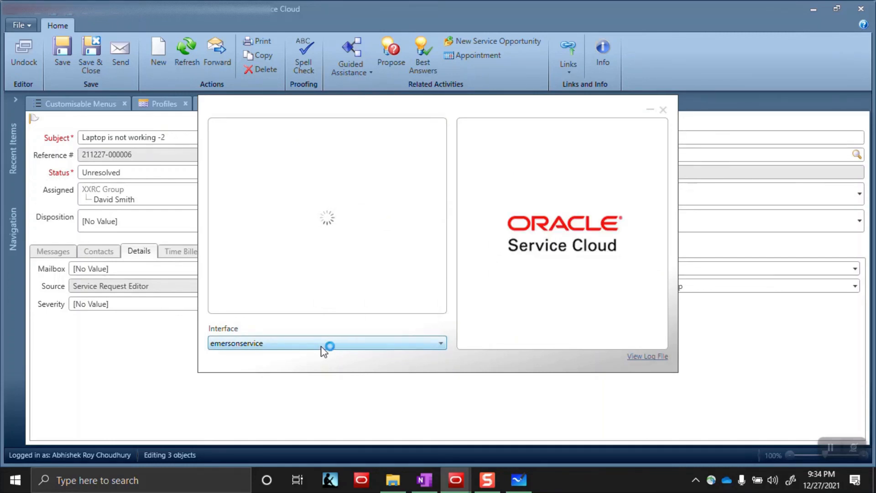
text(x)
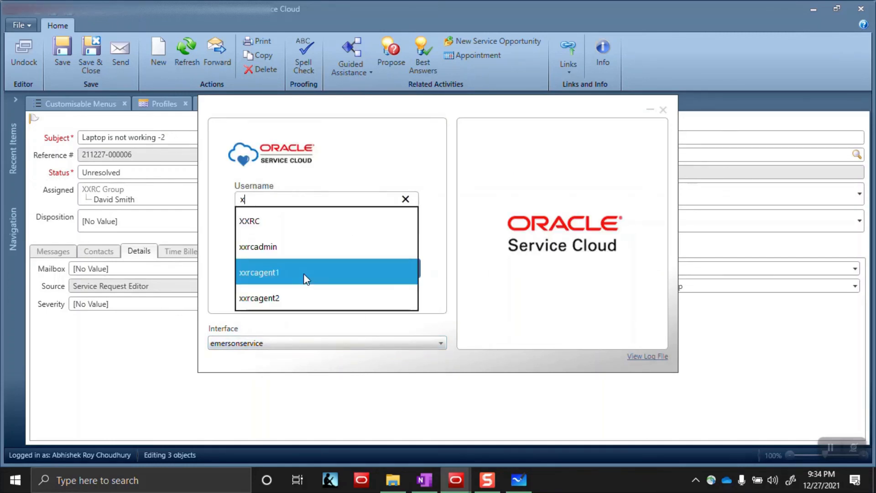
click(279, 274)
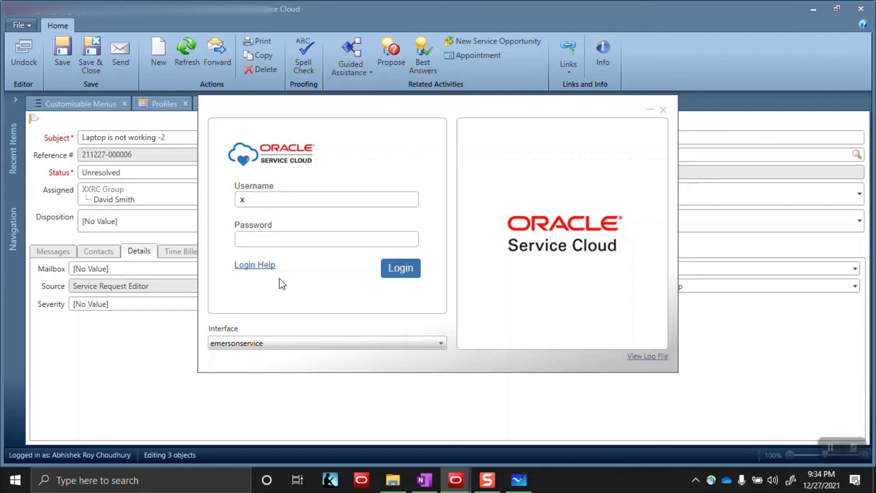
click(397, 272)
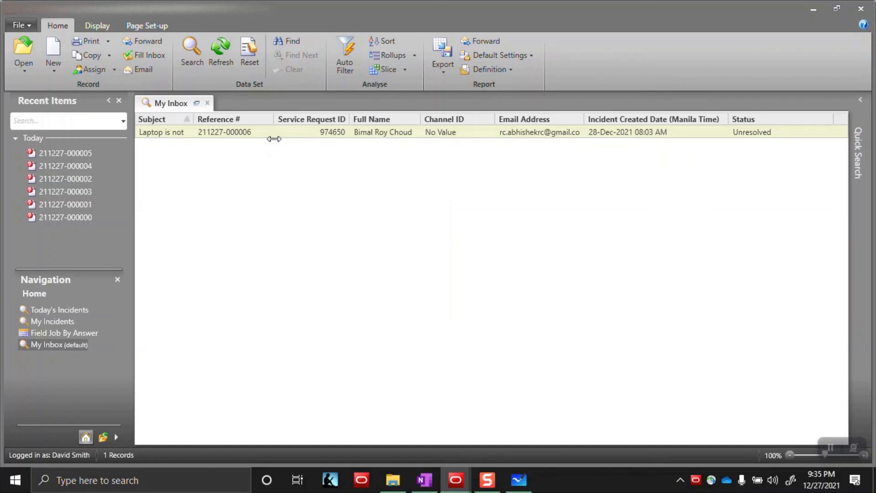
Open the "Laptop is not working -2" incident from the agent's My Inbox report, set its status to Solved and save it.
double_click(242, 132)
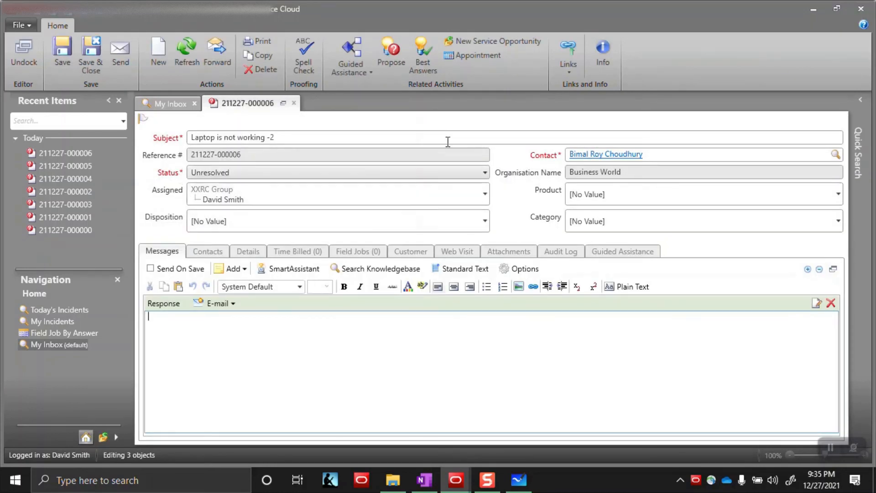
click(282, 136)
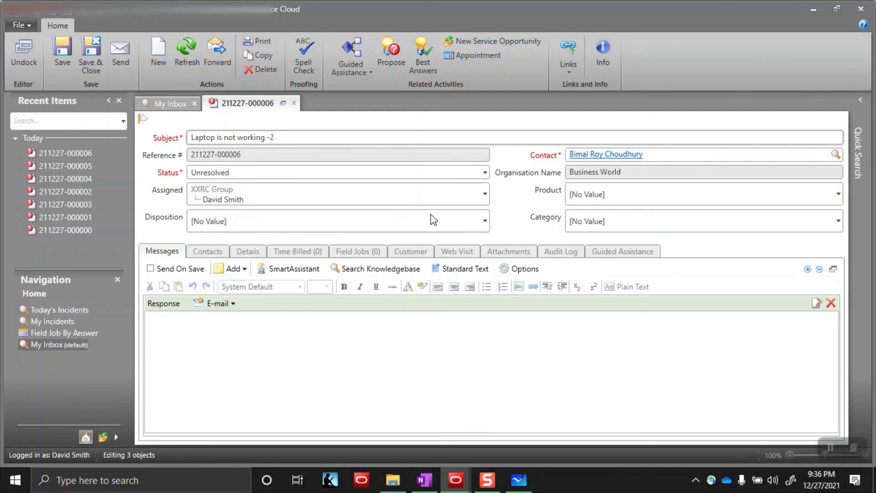
click(333, 172)
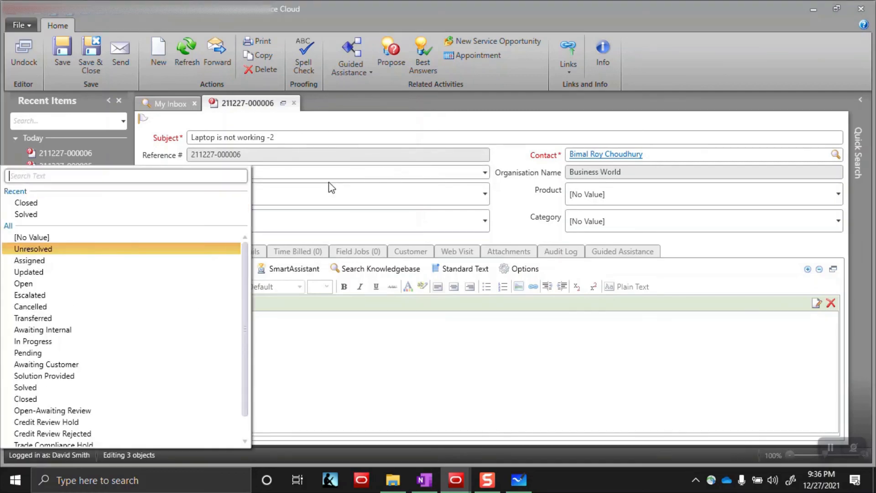
click(42, 214)
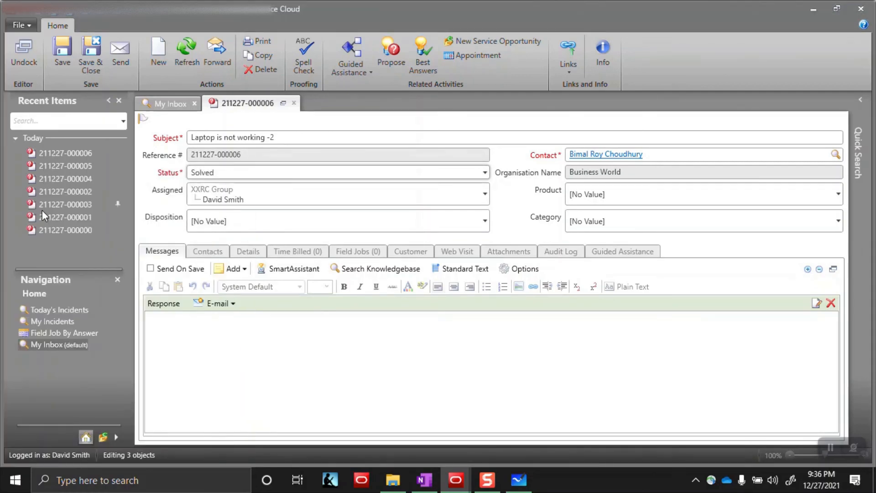
click(56, 54)
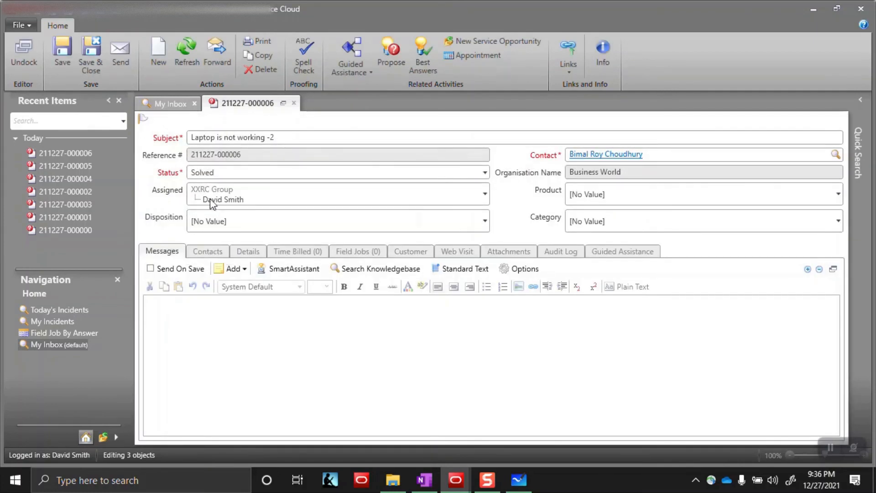
Return to the My Inbox report and refresh it to check the agent's remaining incidents.
click(171, 103)
click(210, 60)
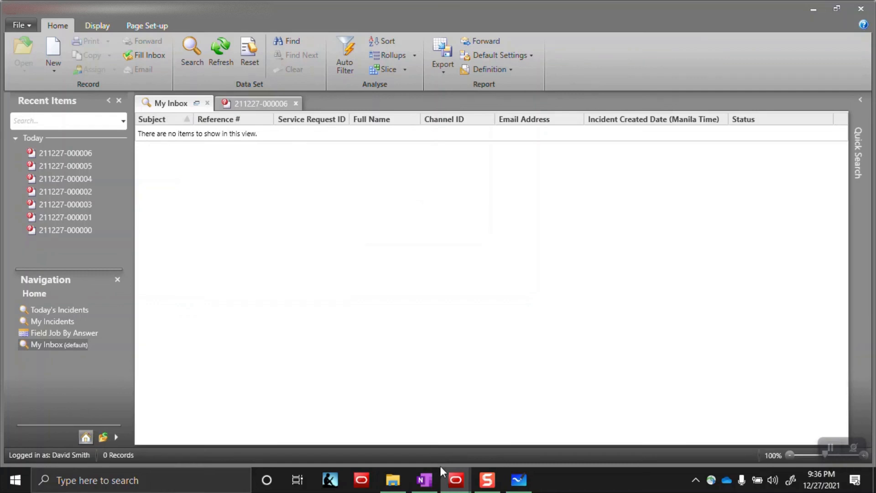
mouse_move(450, 479)
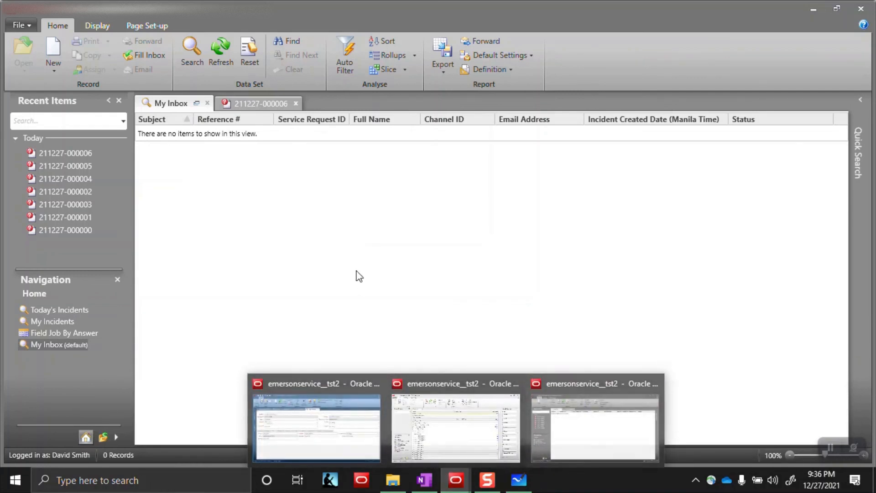
In the whiteboard app, handwrite "Delete Queue" below the queue types, cross it with a large X and add an arrow to a business process note.
click(519, 479)
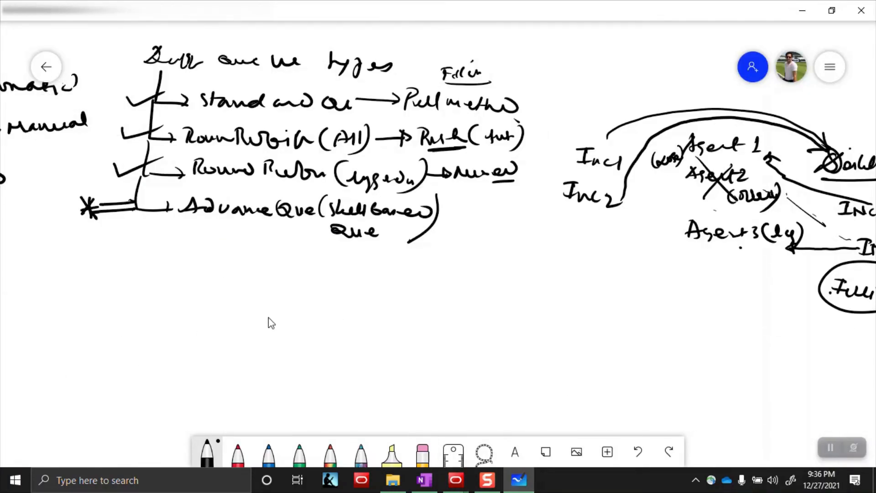
mouse_move(253, 301)
mouse_down()
mouse_move(211, 333)
mouse_move(233, 305)
mouse_up()
drag(252, 325, 516, 333)
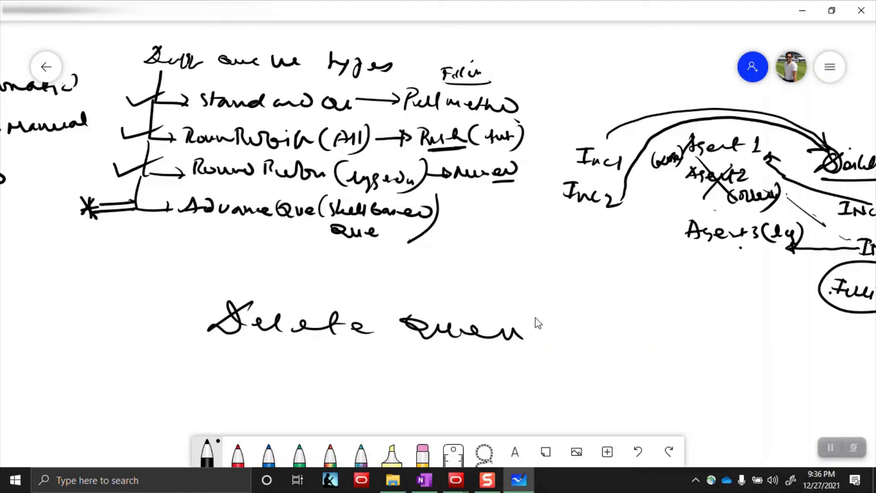
drag(523, 298, 573, 363)
drag(570, 313, 522, 369)
mouse_move(571, 337)
mouse_down()
mouse_move(618, 337)
mouse_move(625, 348)
mouse_move(661, 336)
mouse_move(763, 359)
mouse_move(788, 349)
mouse_move(832, 360)
mouse_up()
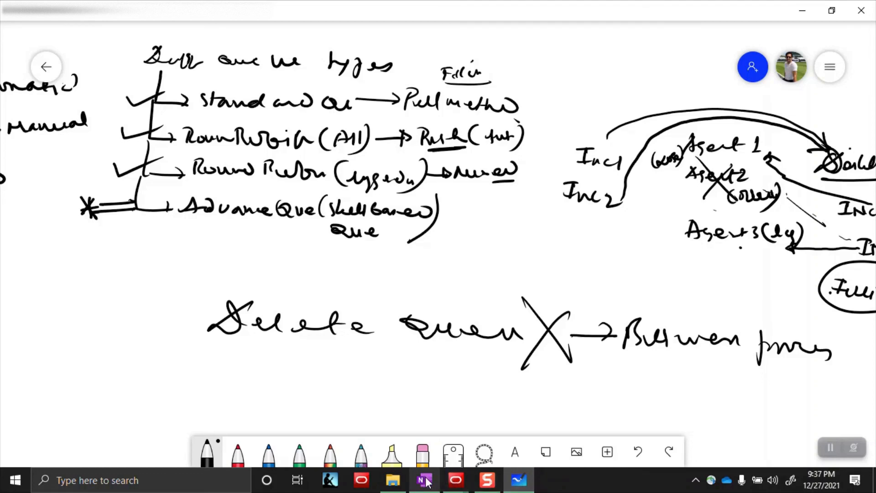
Switch to the Oracle Service Cloud session showing the Queues report and refresh the report to check incidents per queue.
mouse_move(428, 482)
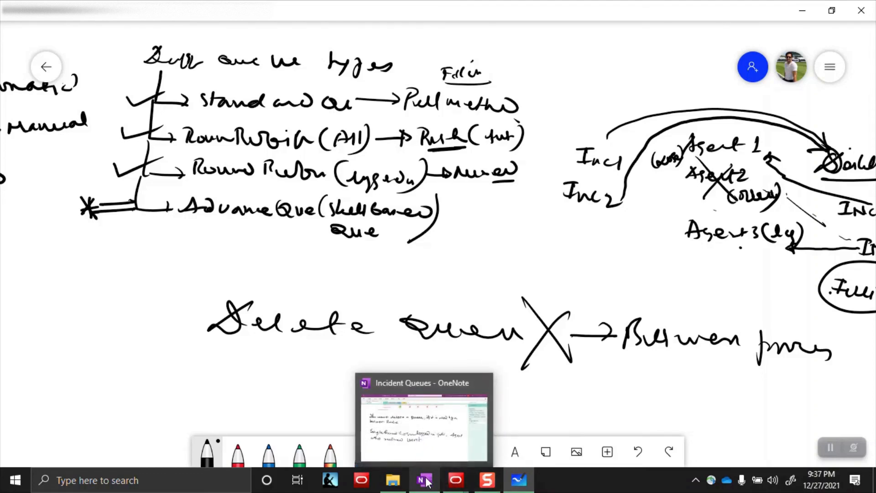
mouse_move(454, 484)
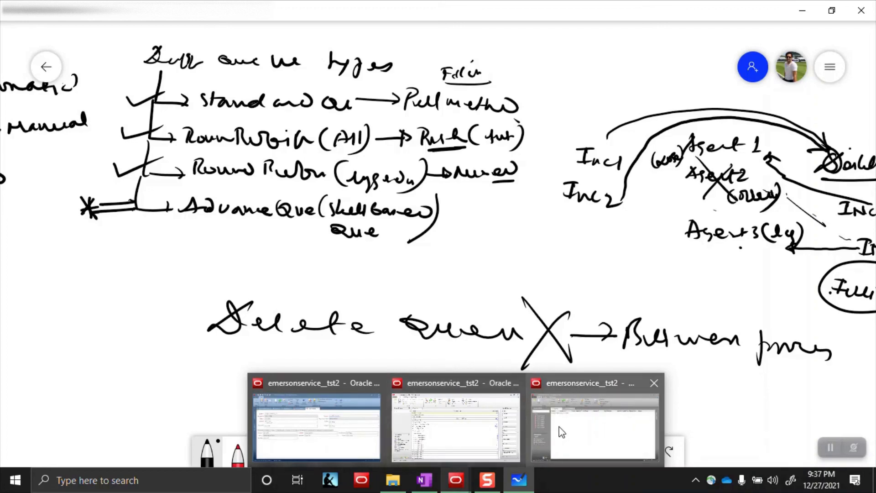
click(470, 436)
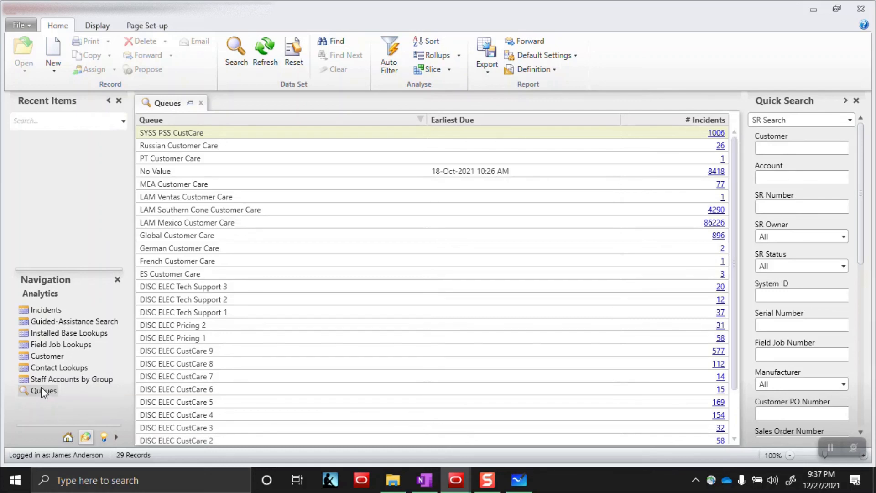
click(260, 51)
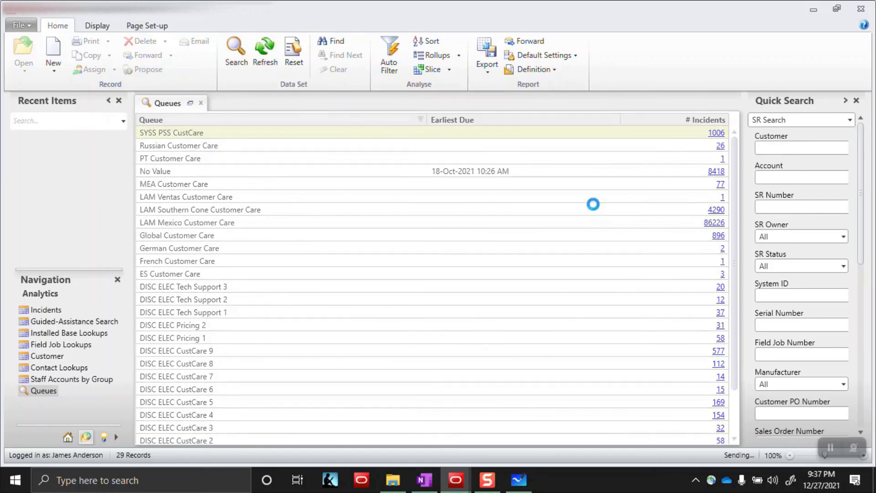